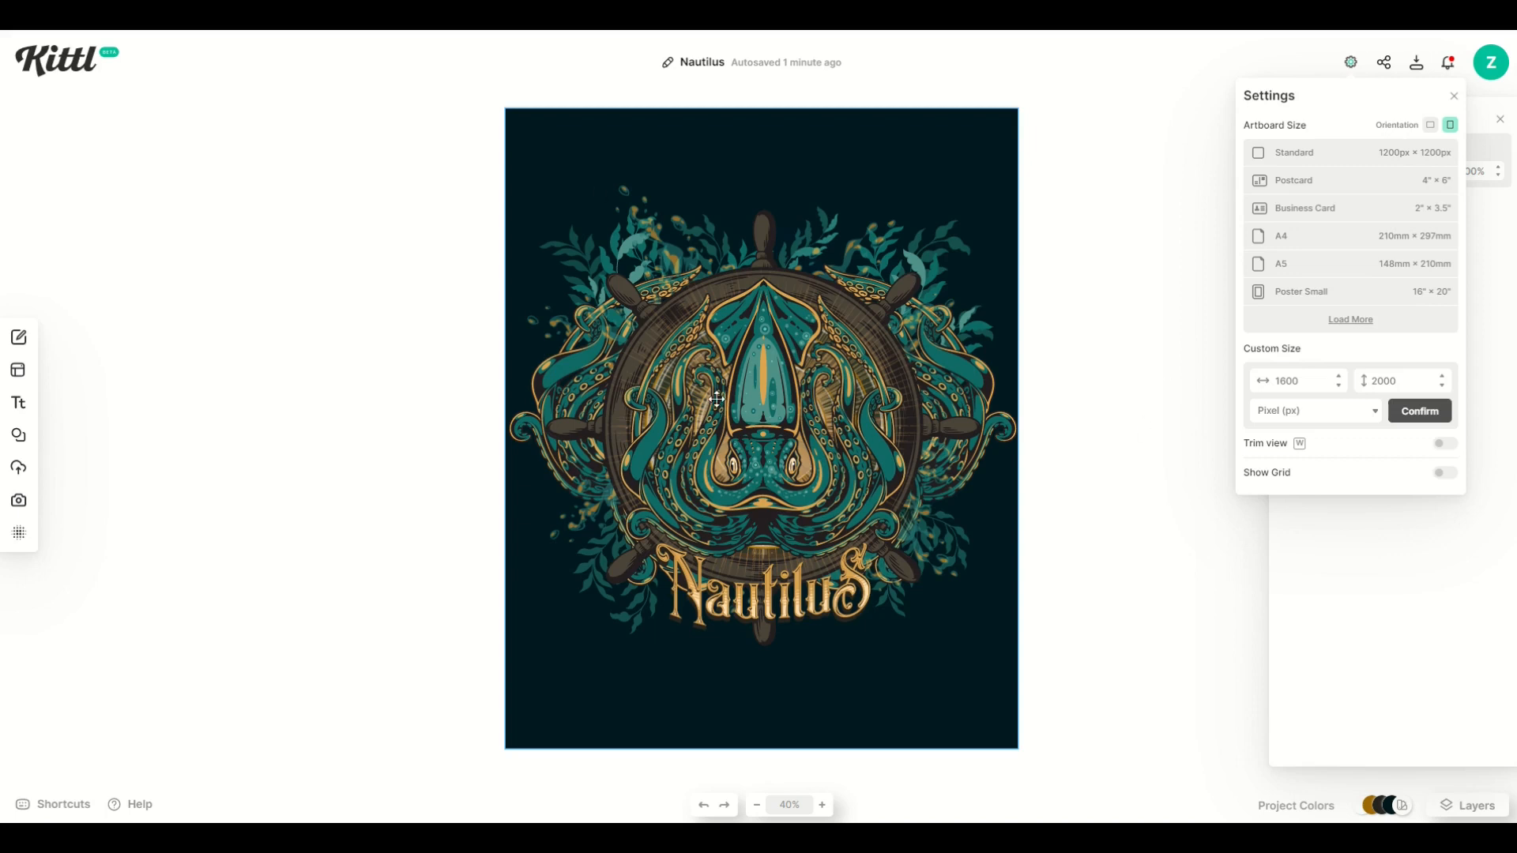
# - Set the artboard's custom size to 4500 × 5400 pixels
pyautogui.doubleClick(1293, 376)
pyautogui.write('4500')
pyautogui.press('Tab')
pyautogui.write('5')
pyautogui.click(1394, 411)
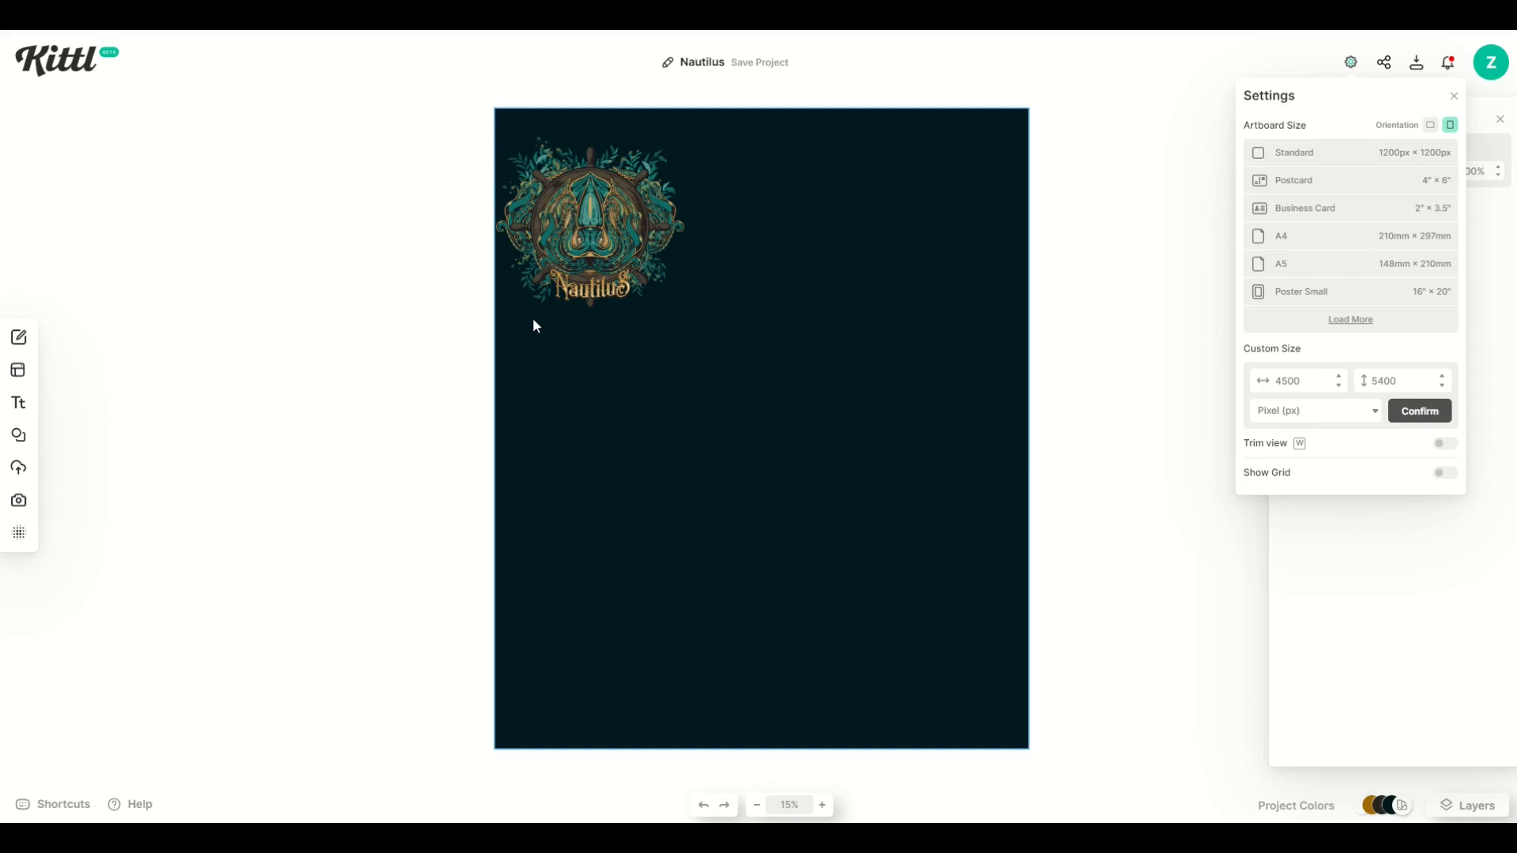
# - Enlarge the whole Nautilus artwork to nearly the artboard's width and move it down to the vertical middle
pyautogui.hotkey('ctrl', 'a')
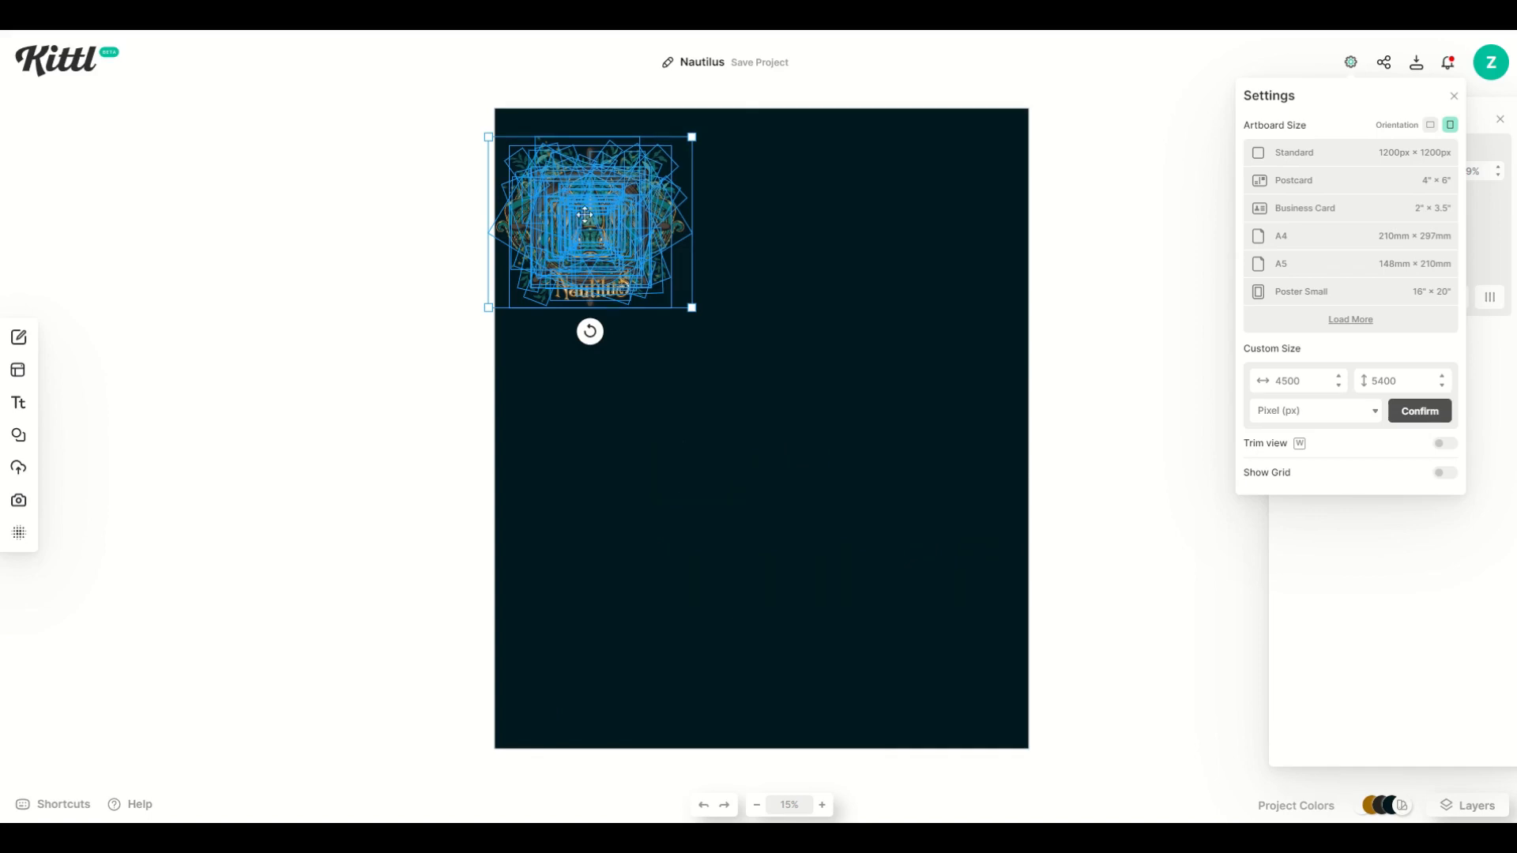
pyautogui.moveTo(693, 307); pyautogui.dragTo(987, 601)
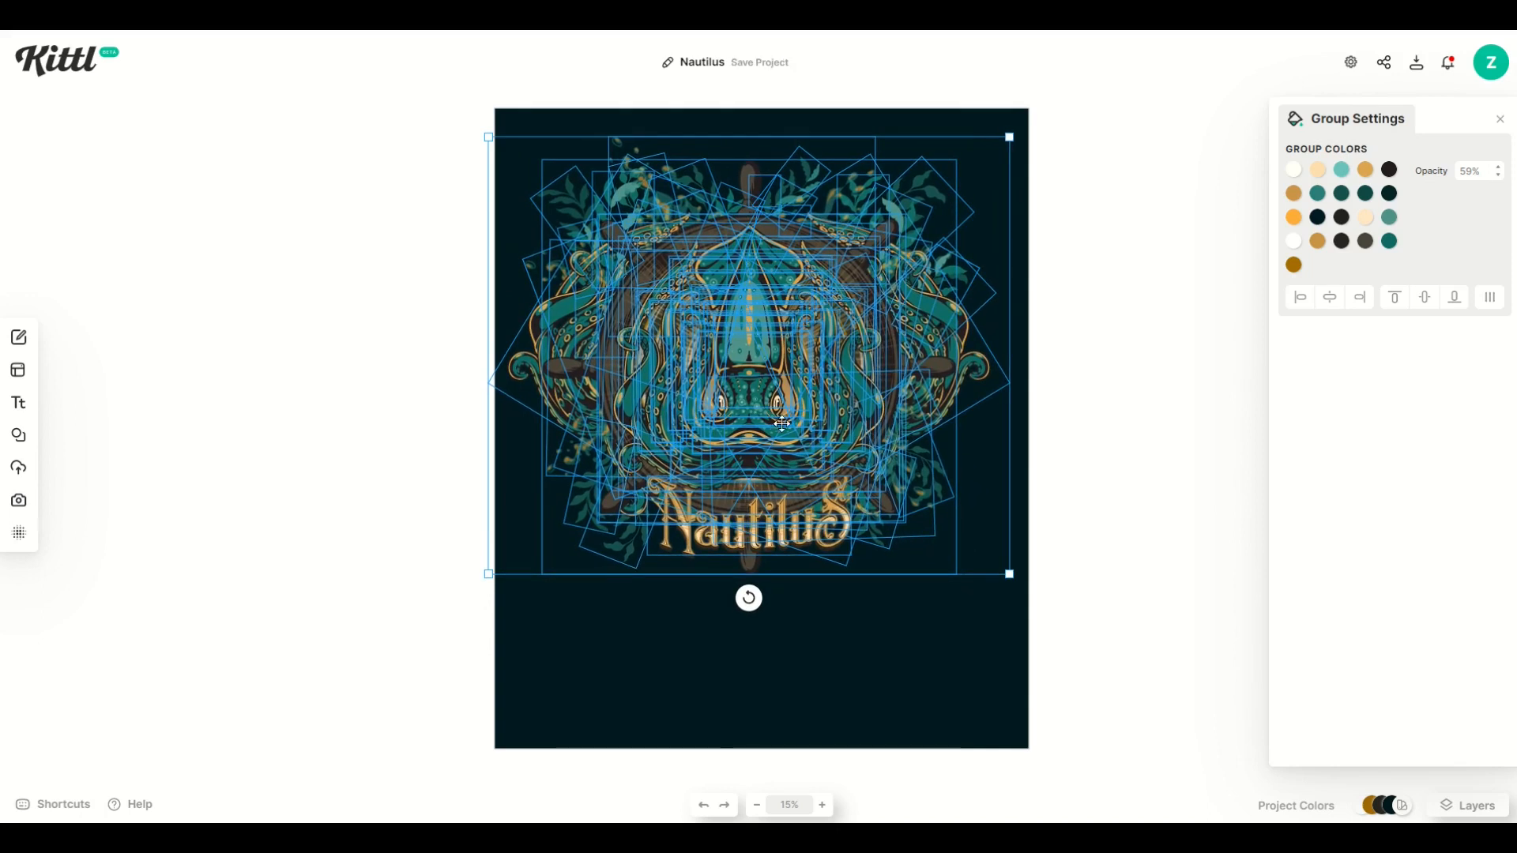
pyautogui.moveTo(761, 384); pyautogui.dragTo(764, 442)
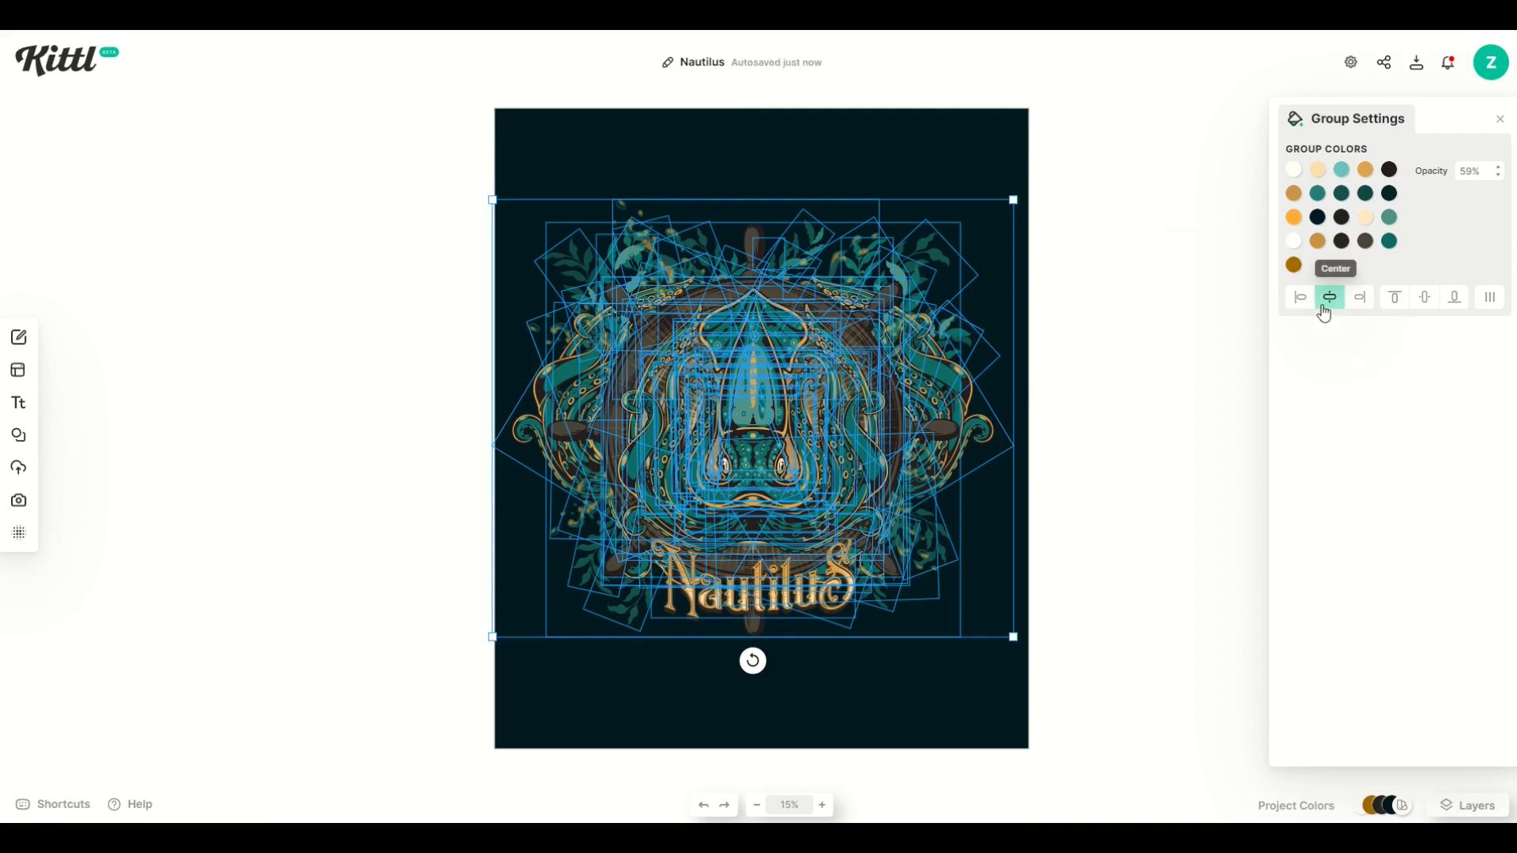
# - Group all the Nautilus artwork elements and centre the group horizontally on the artboard
pyautogui.click(1324, 308)
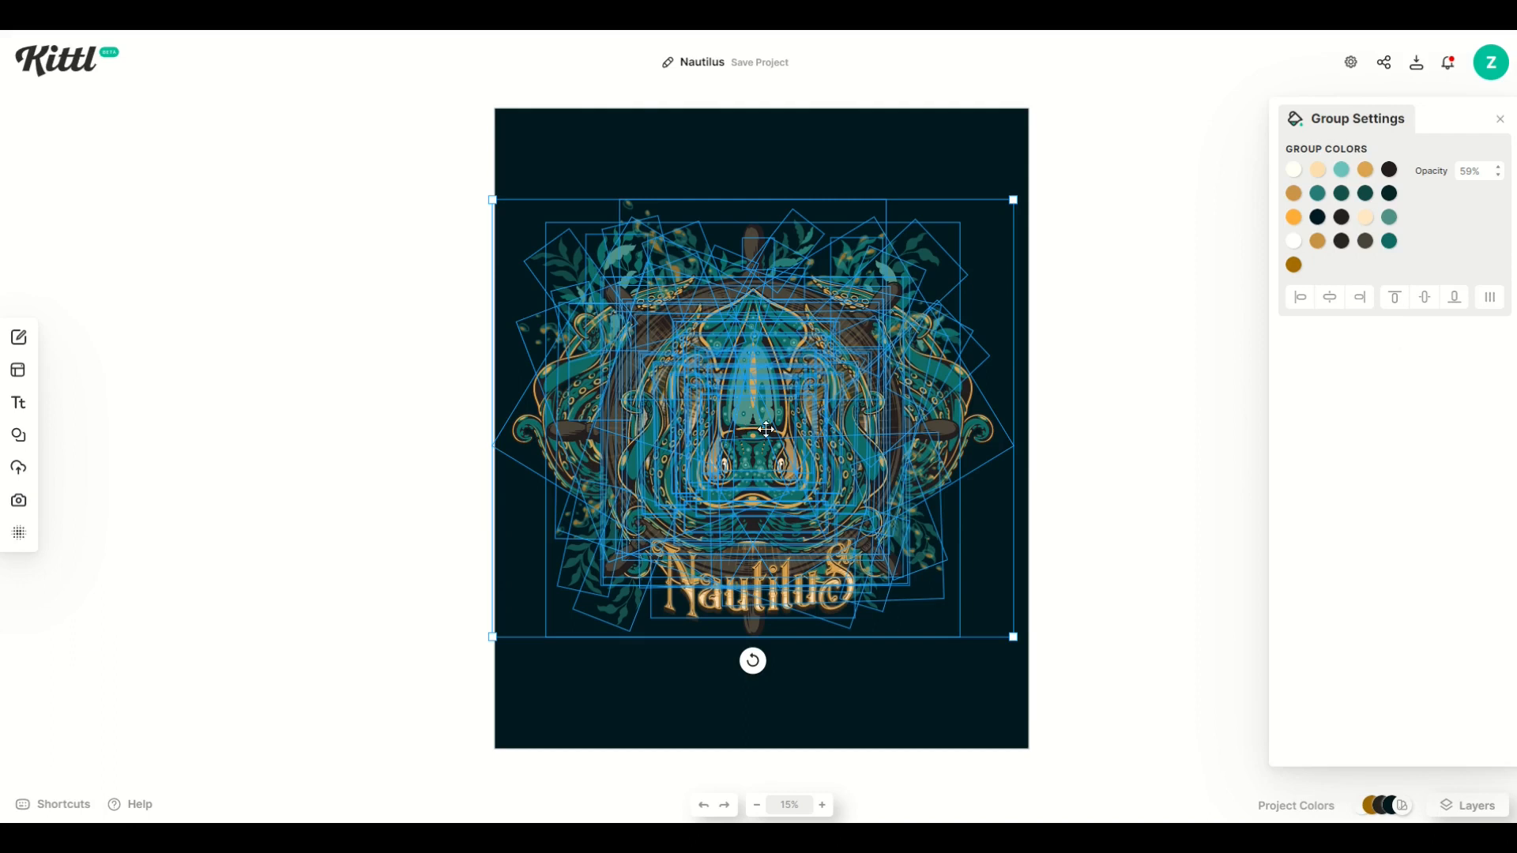
pyautogui.hotkey('ctrl', 'z')
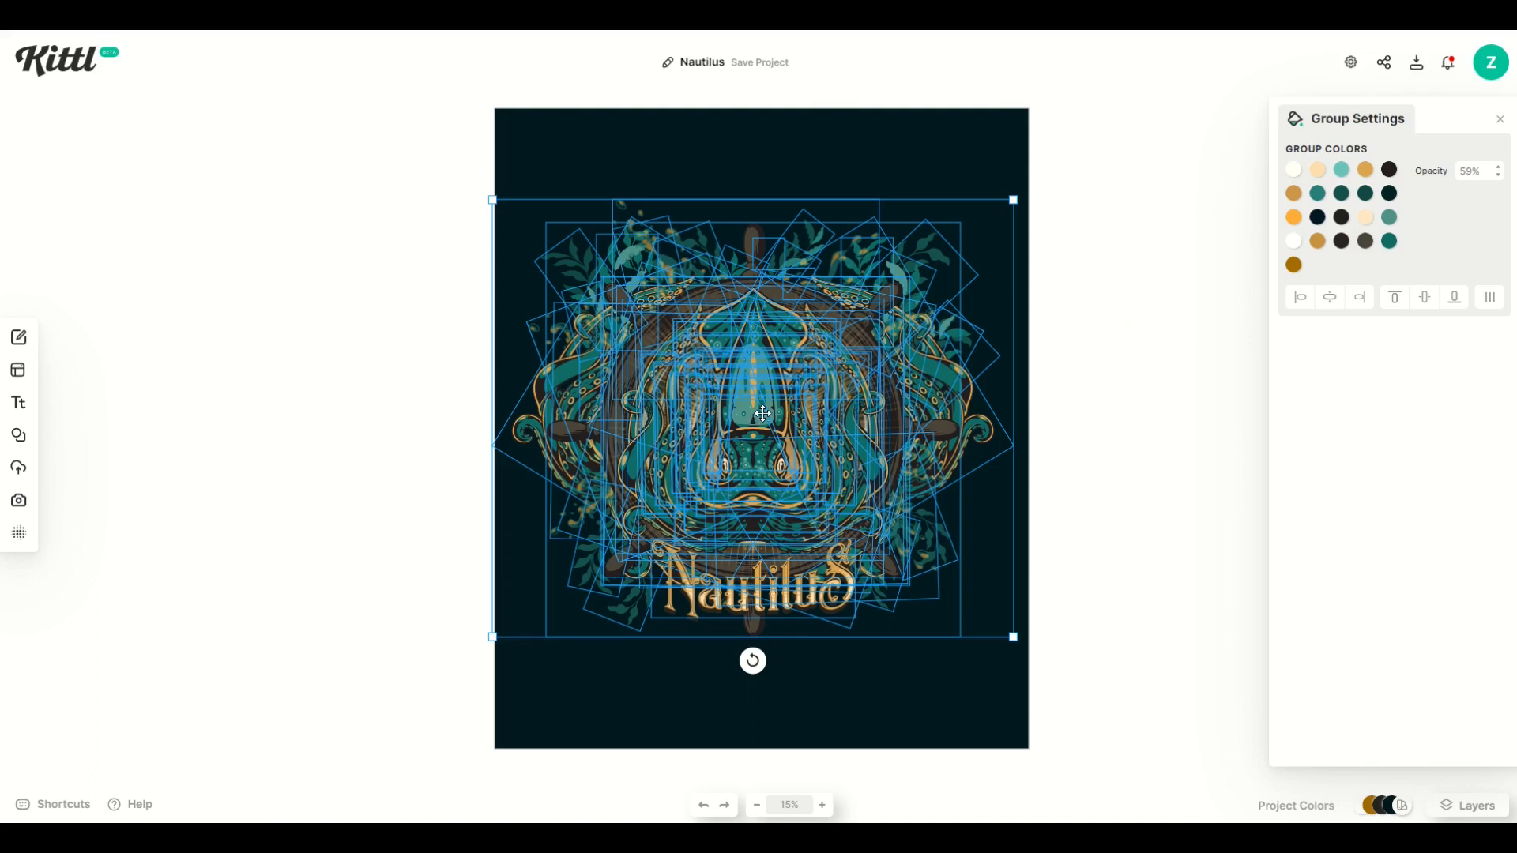
pyautogui.rightClick(762, 413)
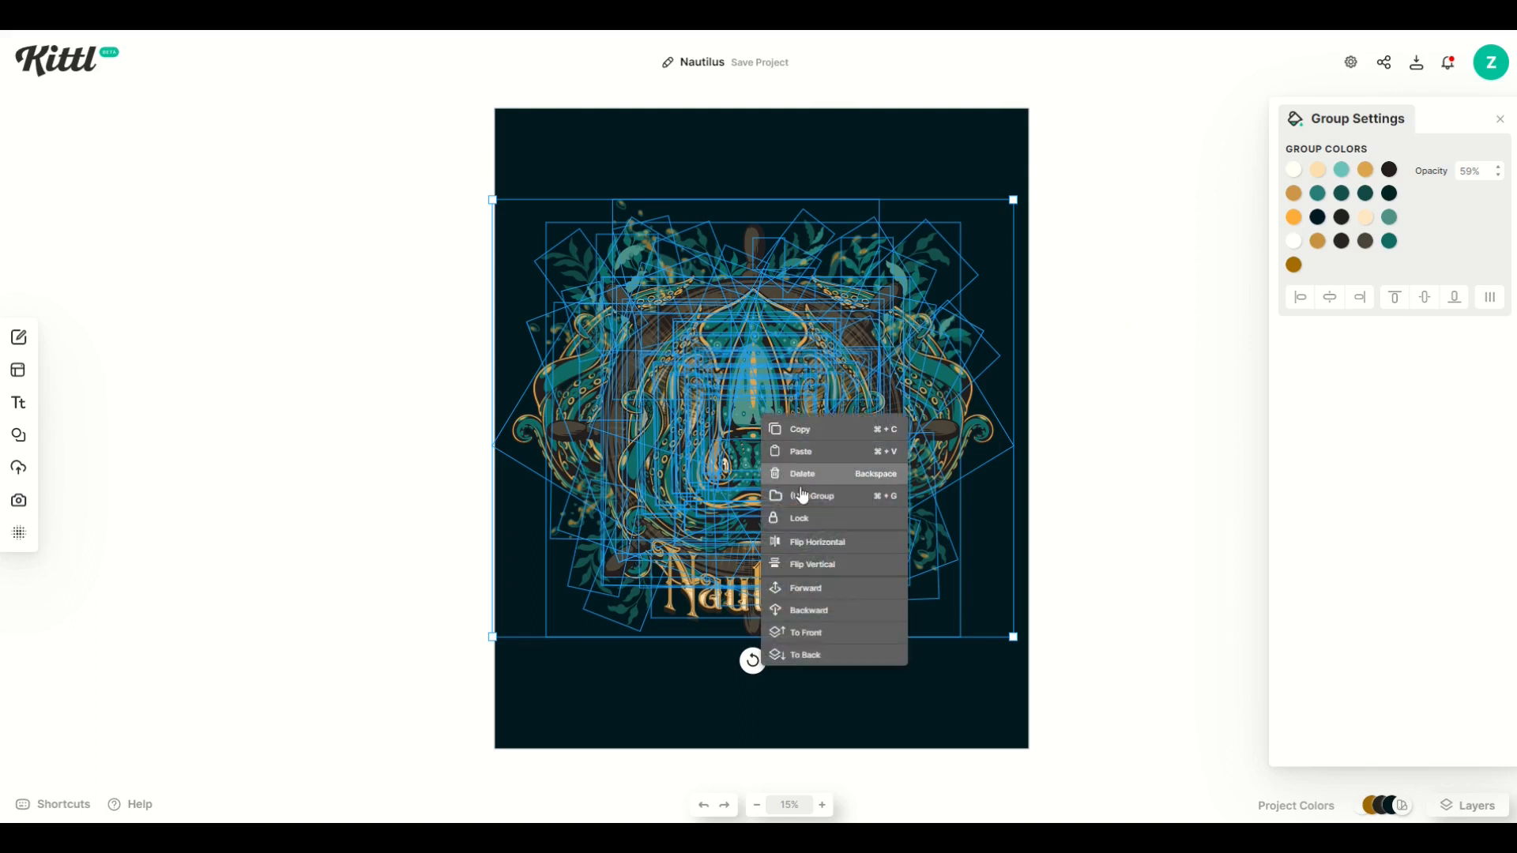
pyautogui.click(806, 502)
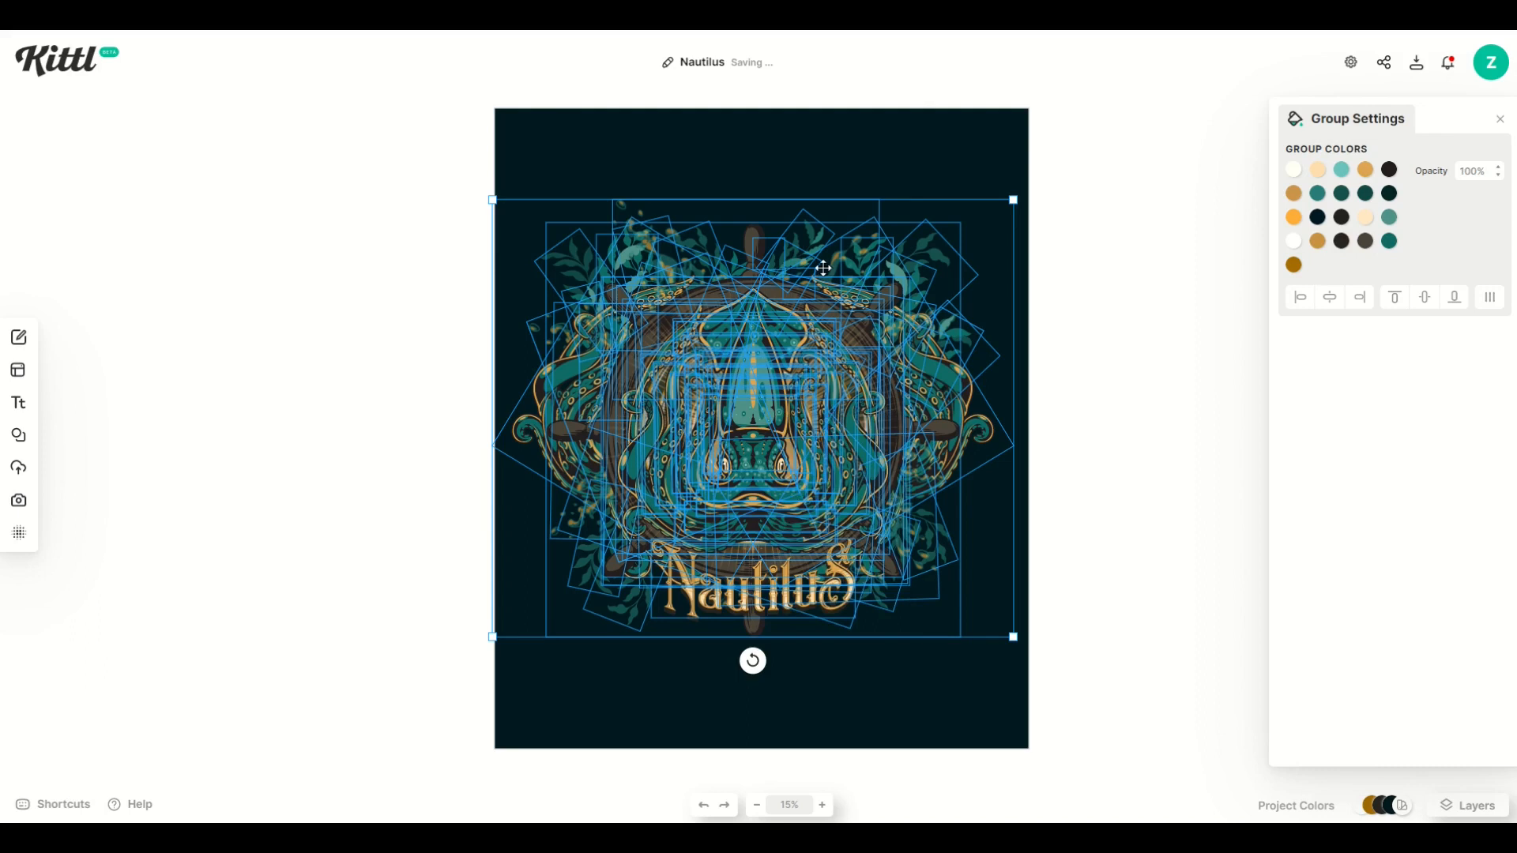
pyautogui.click(1332, 300)
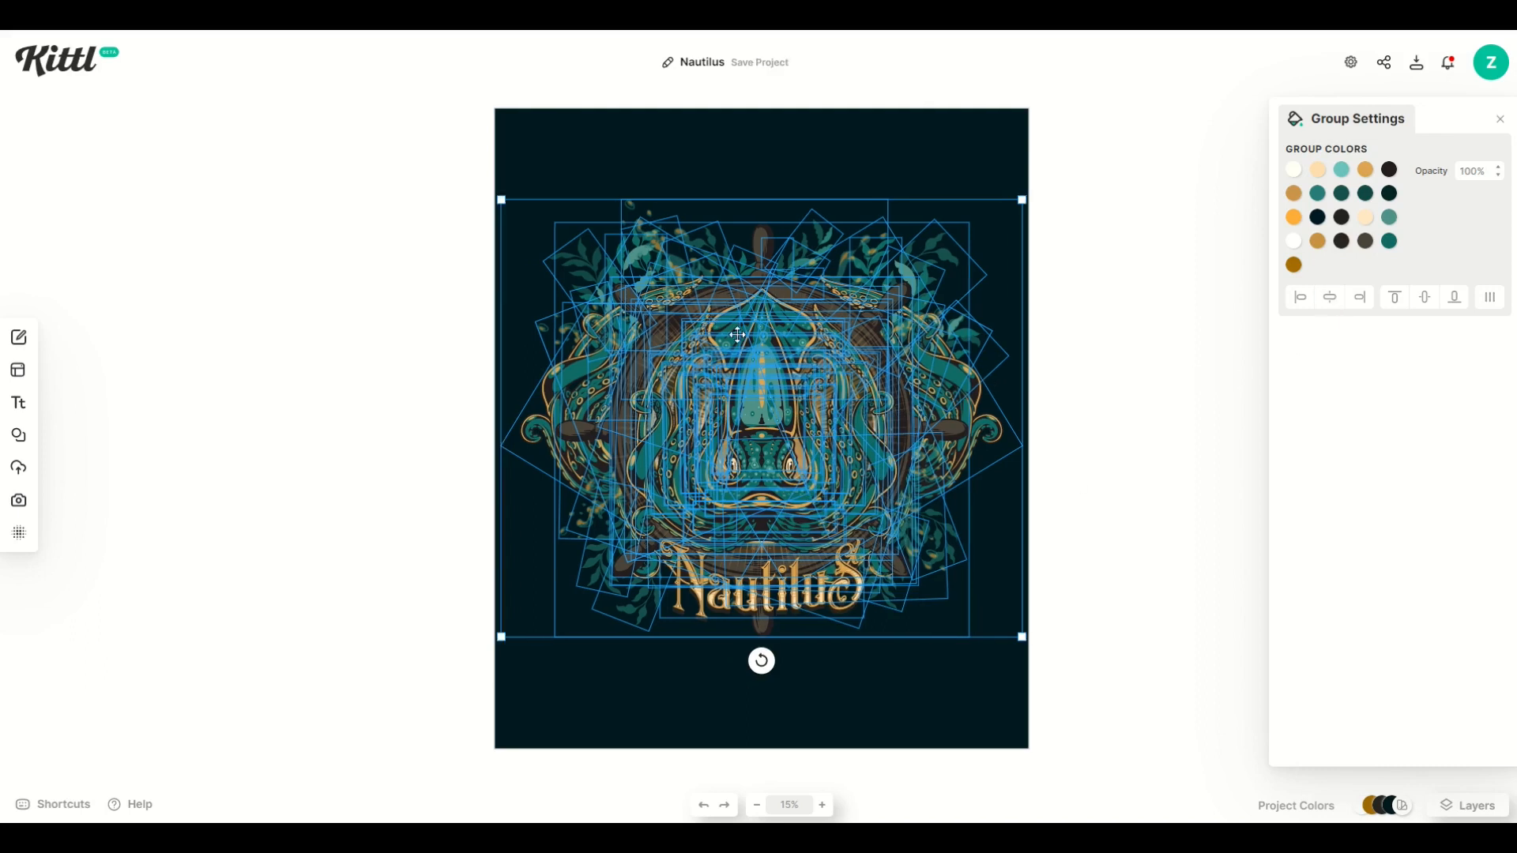
pyautogui.moveTo(735, 368); pyautogui.dragTo(367, 363)
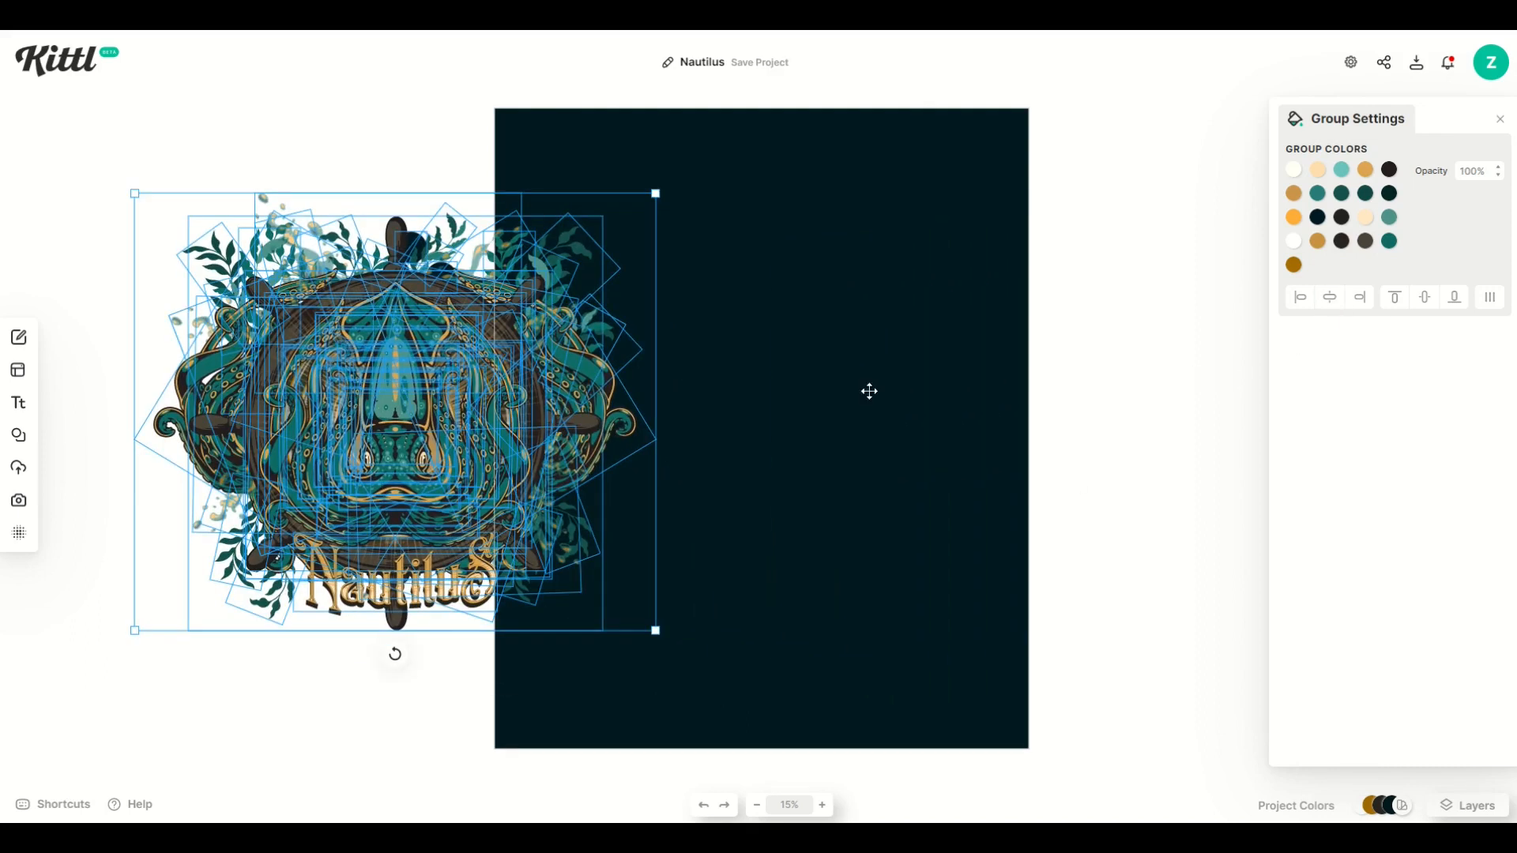
pyautogui.click(1330, 299)
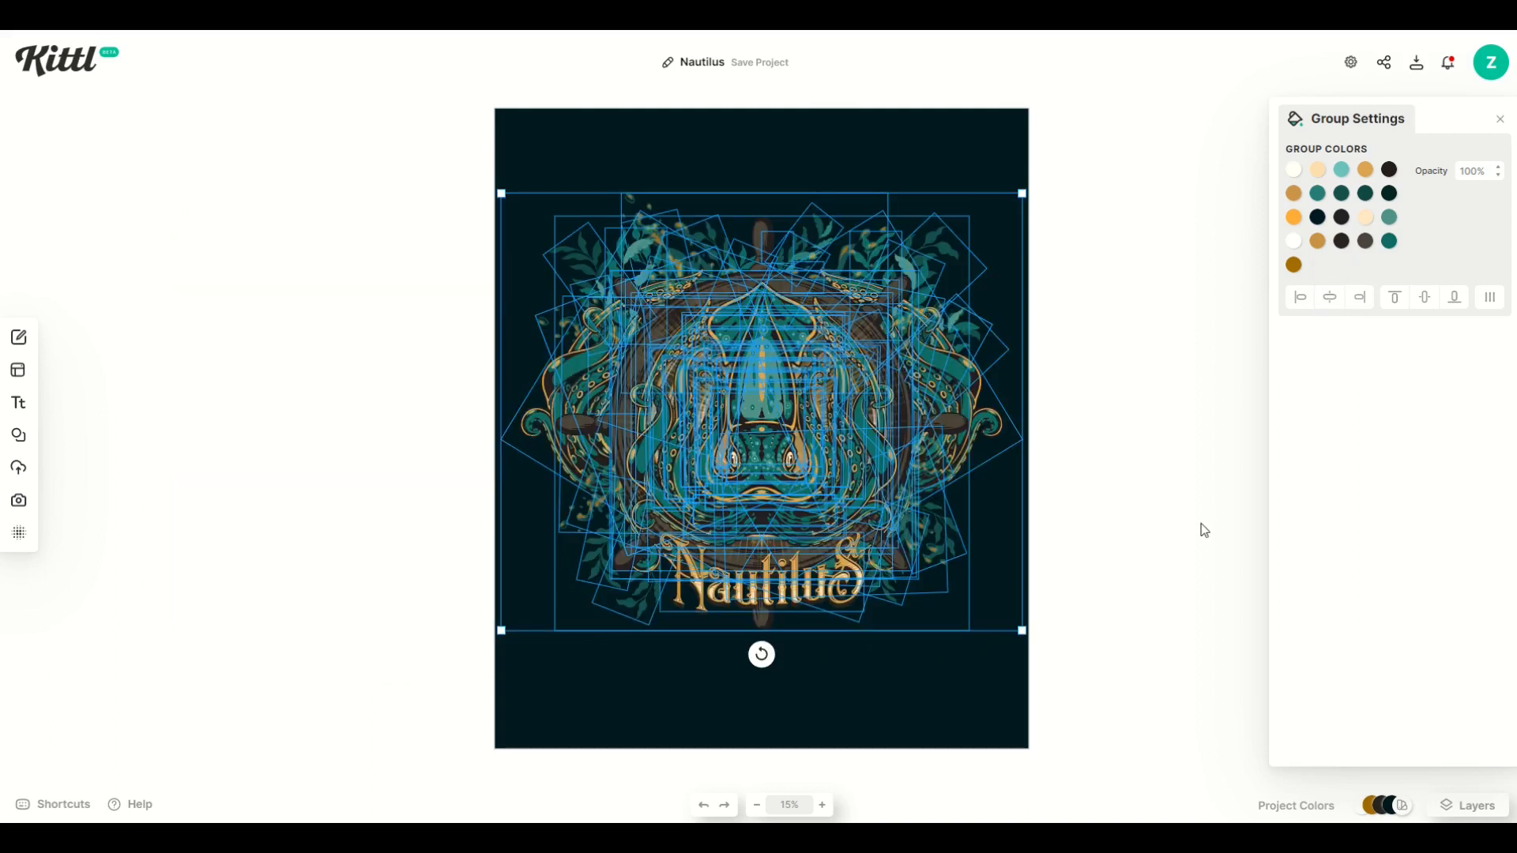
# - Ungroup the Nautilus artwork so its elements can be edited separately, and deselect it
pyautogui.press('Escape')
pyautogui.click(760, 443)
pyautogui.rightClick(749, 400)
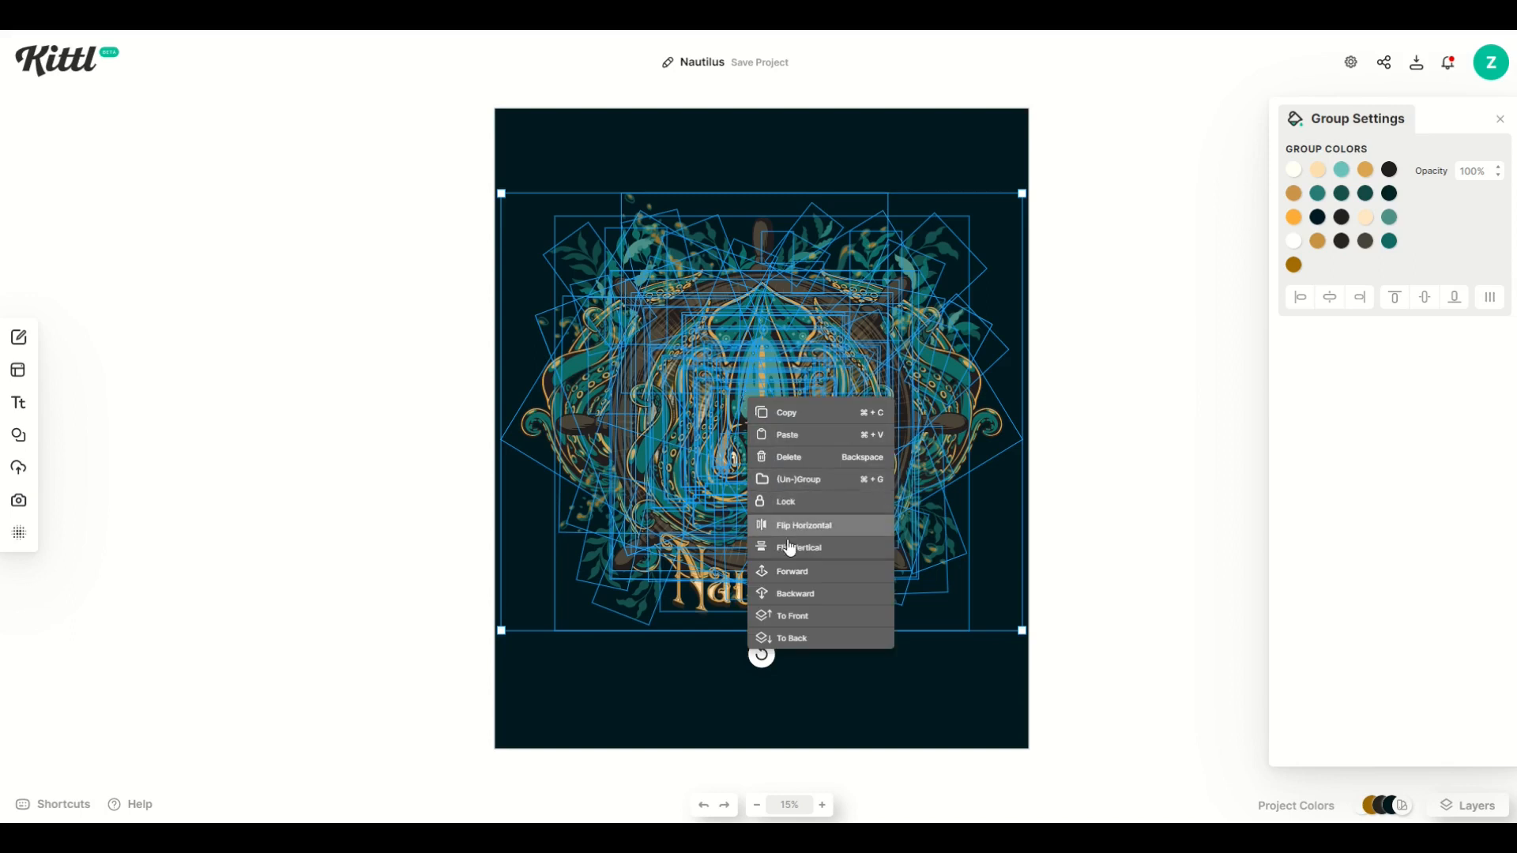
pyautogui.click(790, 483)
pyautogui.click(722, 684)
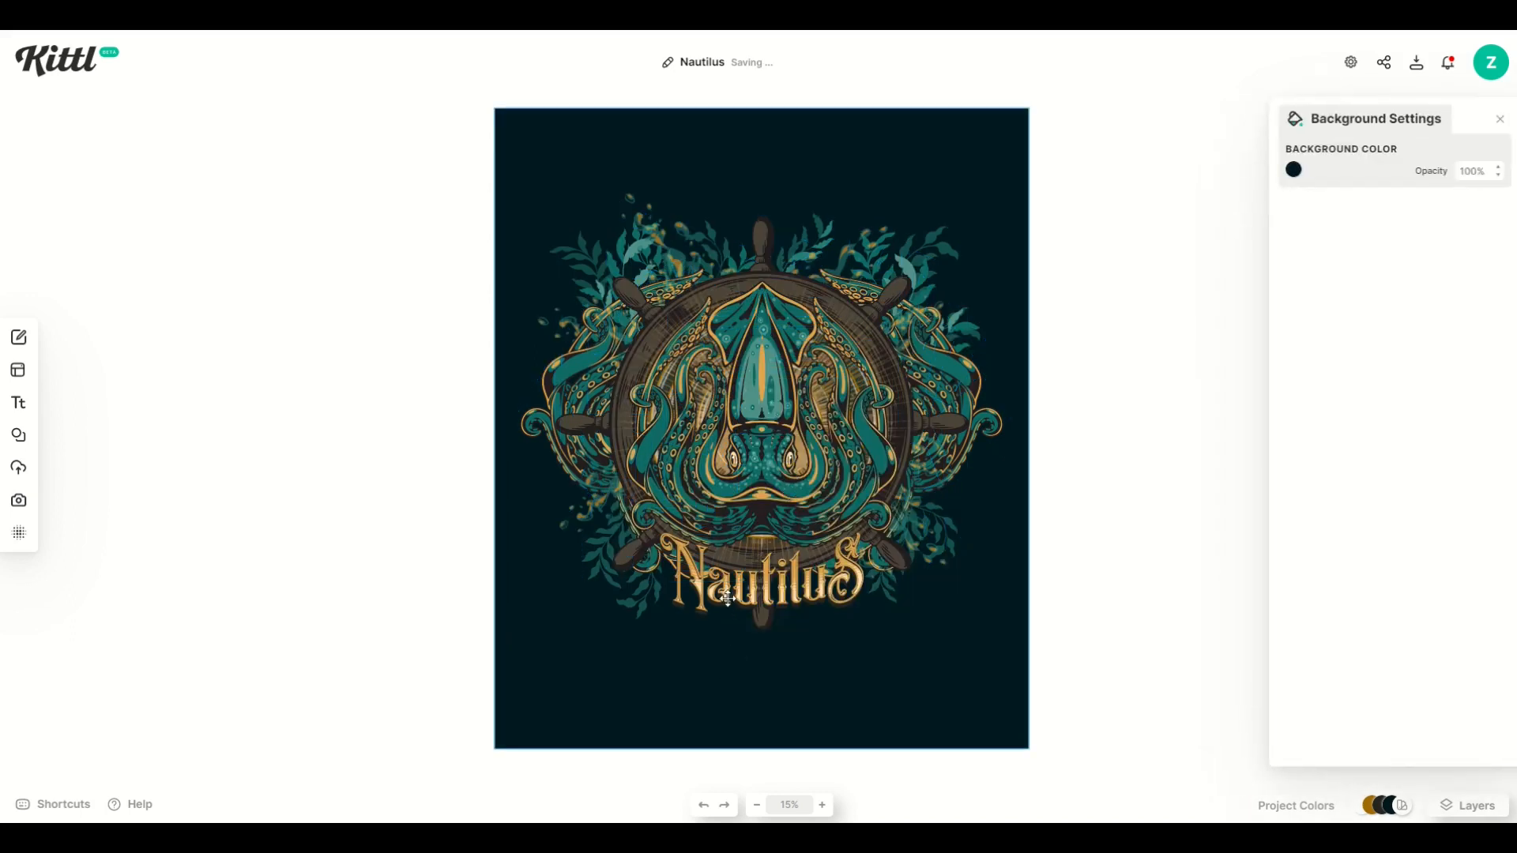
# - Move the Nautilus text down below the ship's wheel and enlarge it
pyautogui.click(718, 609)
pyautogui.moveTo(718, 609); pyautogui.dragTo(760, 670)
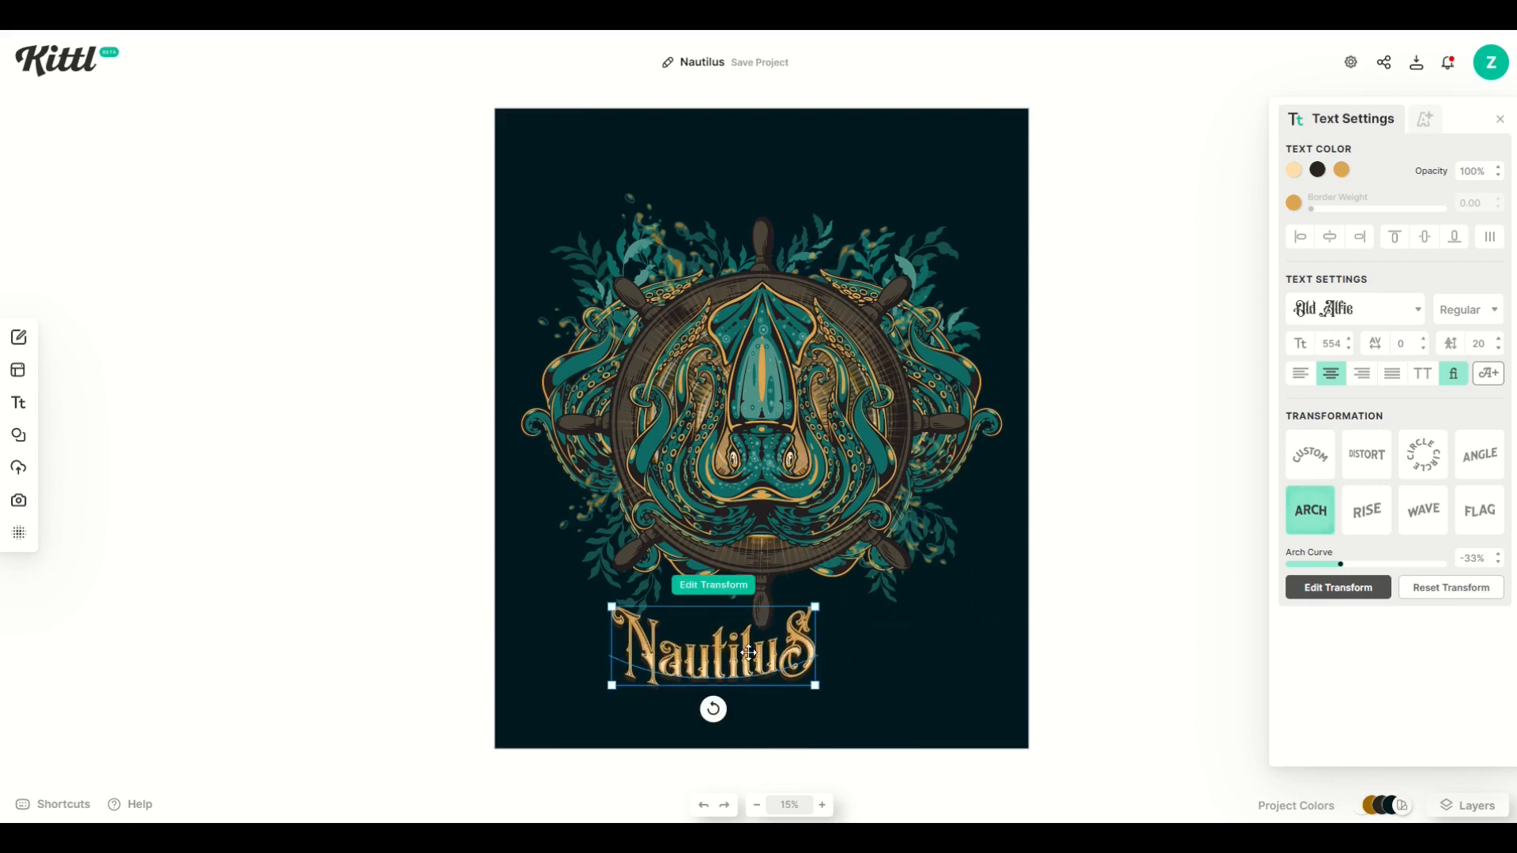
pyautogui.moveTo(814, 608); pyautogui.dragTo(988, 537)
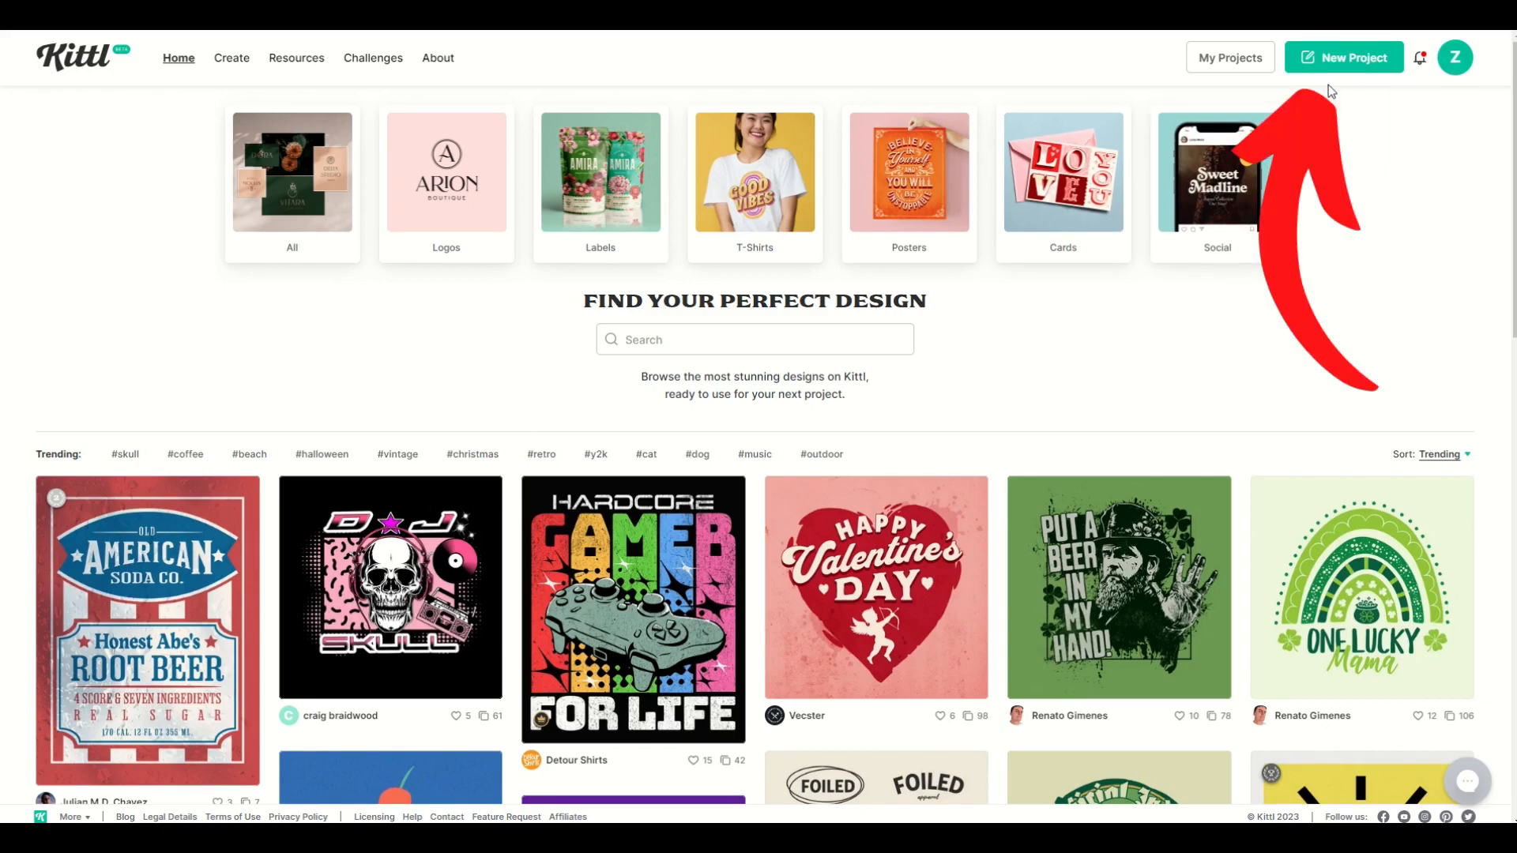
# - Start a new project and set its artboard to 4500 px wide and 5400 px high
pyautogui.click(1343, 70)
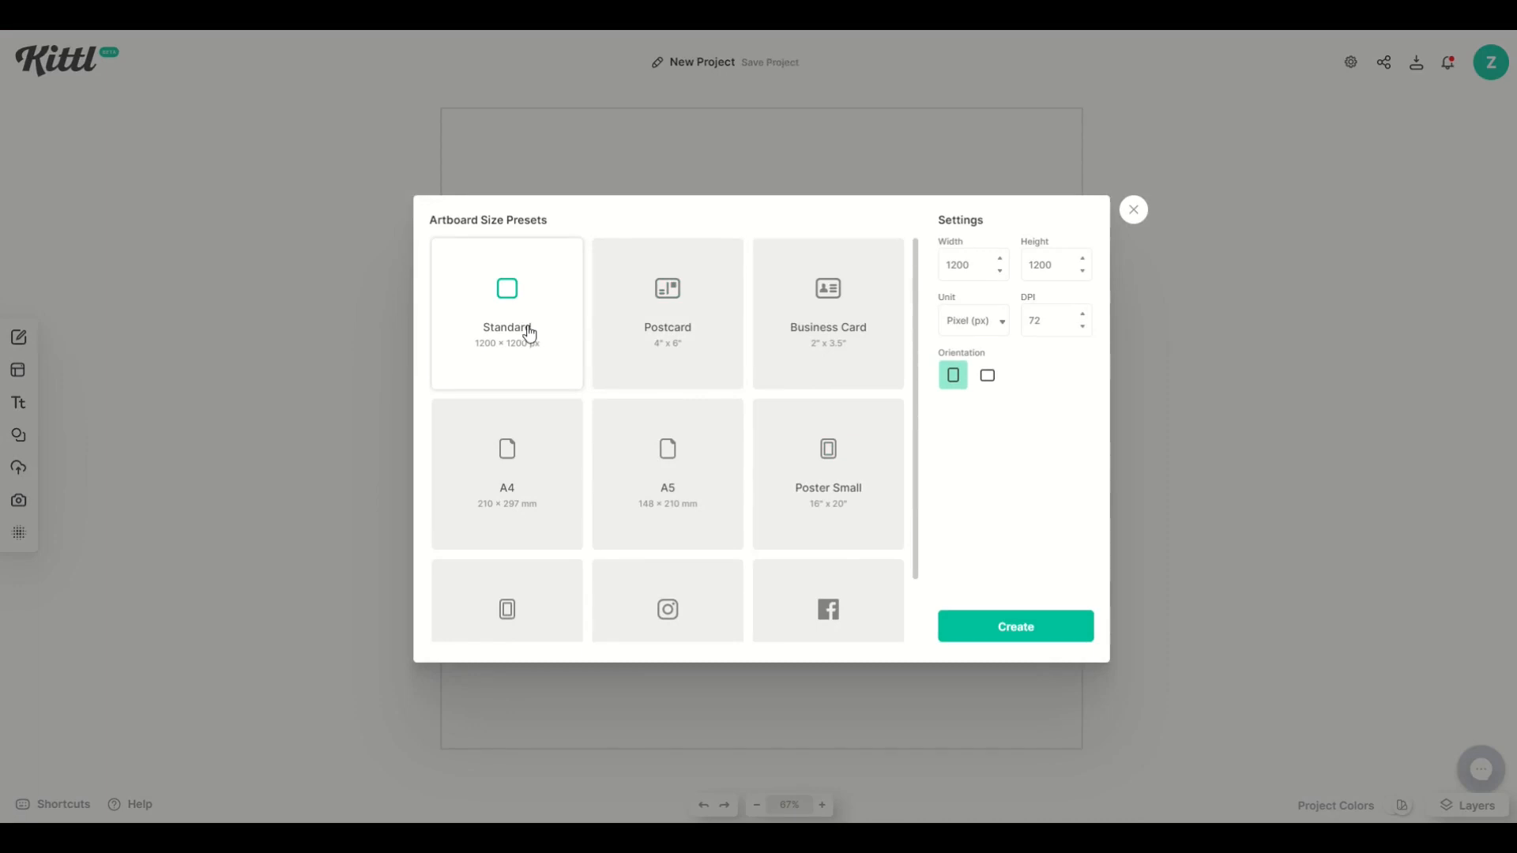
pyautogui.scroll(-1, 605, 462)
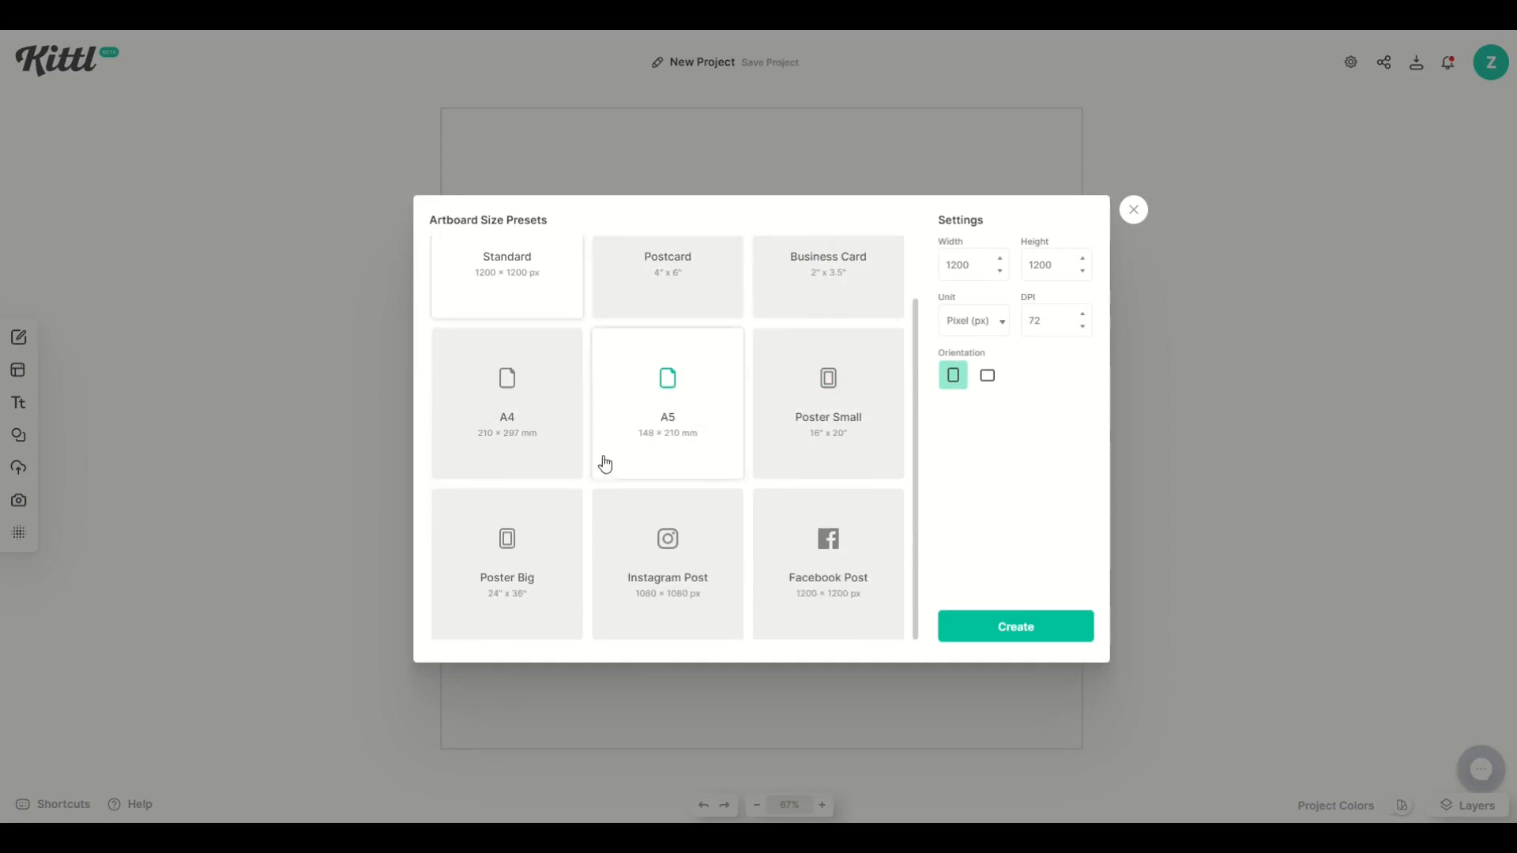
pyautogui.scroll(1, 672, 522)
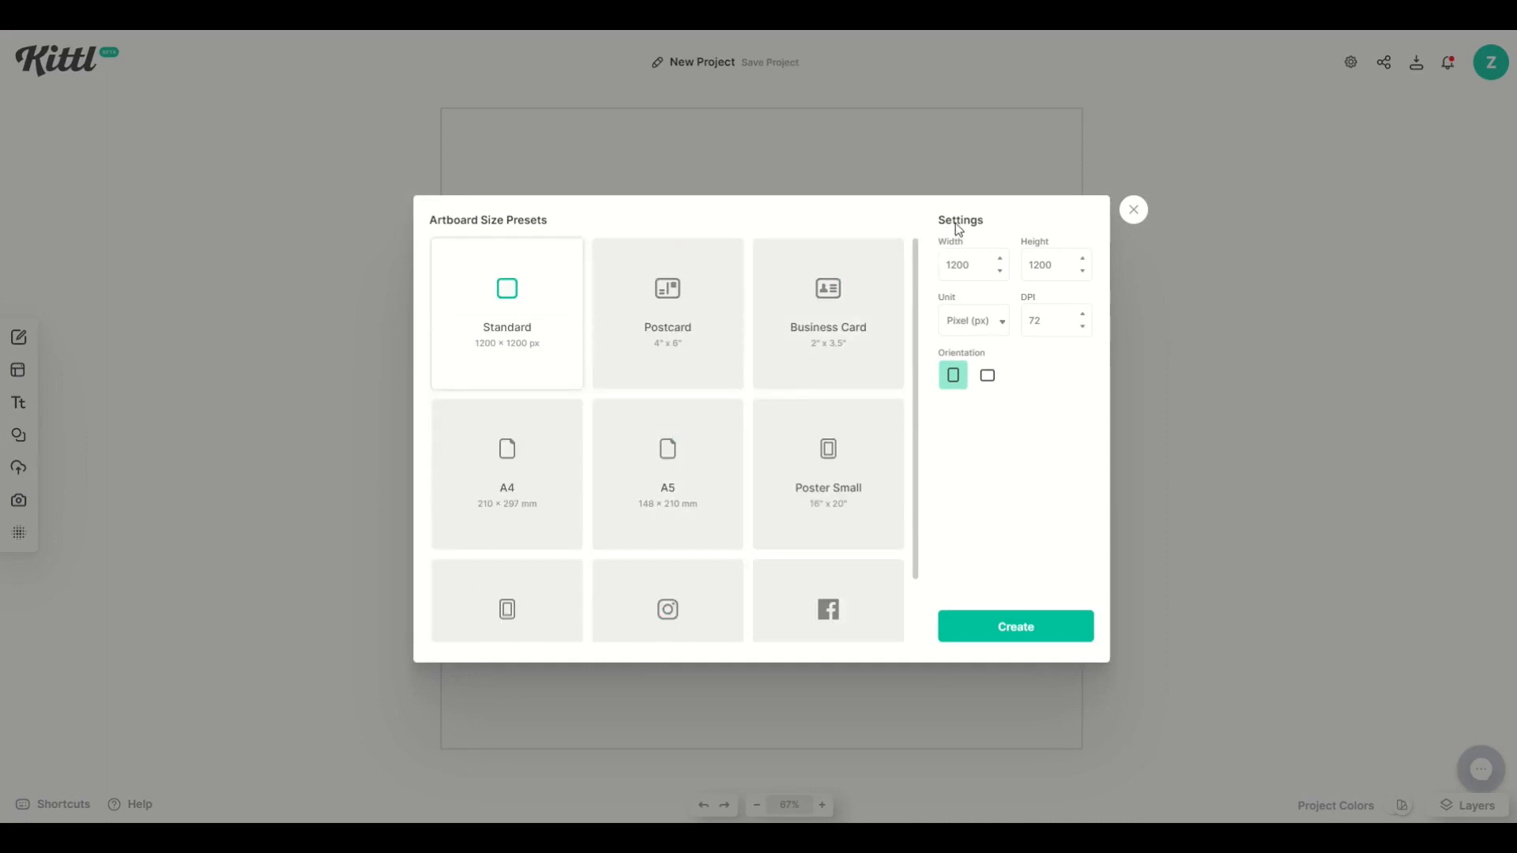
pyautogui.doubleClick(983, 263)
pyautogui.write('4500')
pyautogui.press('Tab')
pyautogui.write('5')
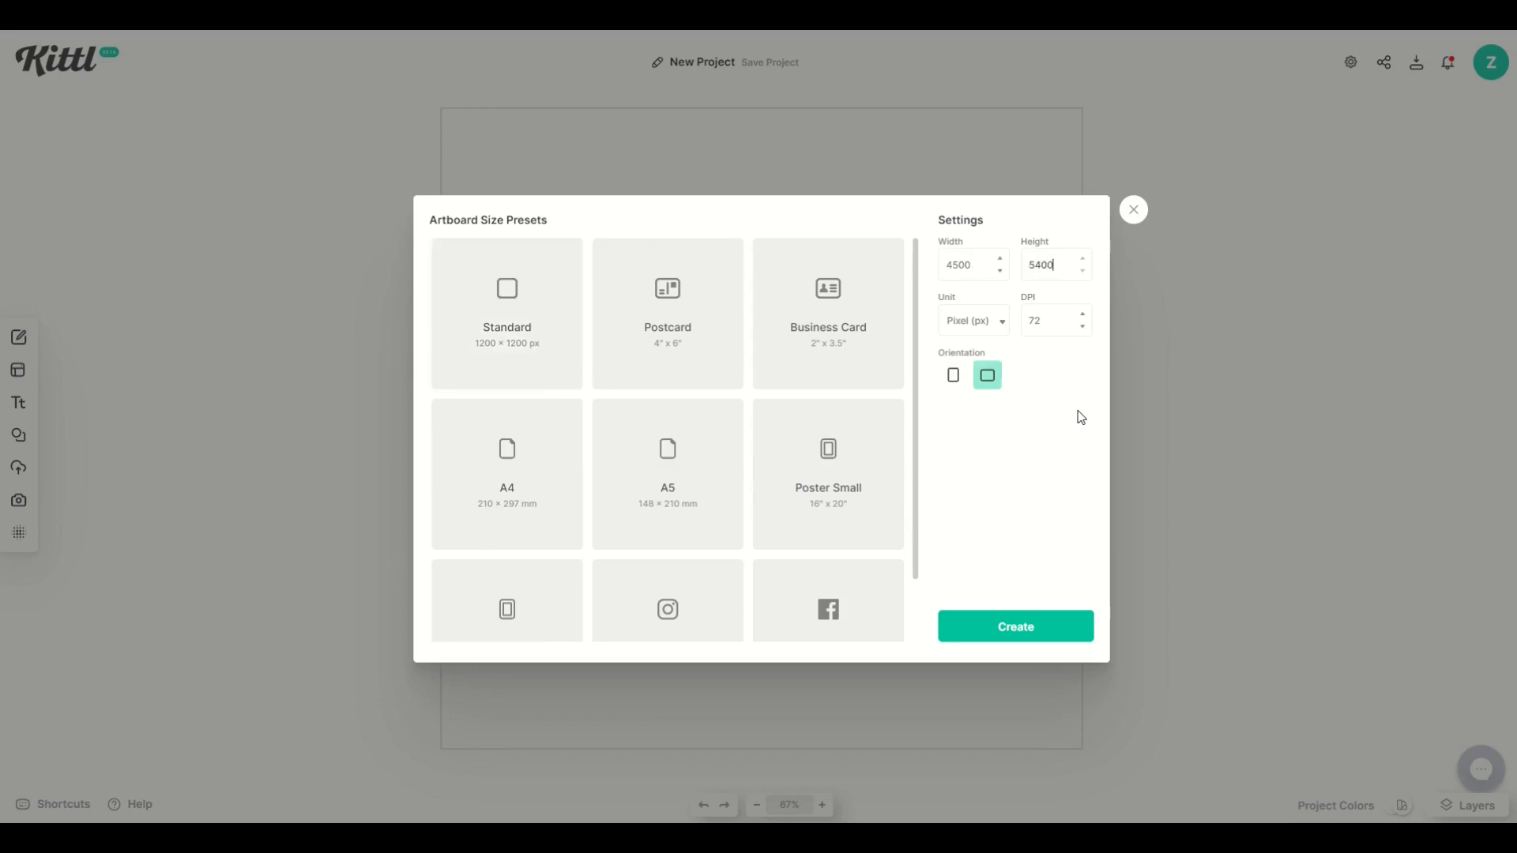
# - Set the new project's resolution to 300 DPI, keeping pixels as the unit, and create it
pyautogui.click(957, 323)
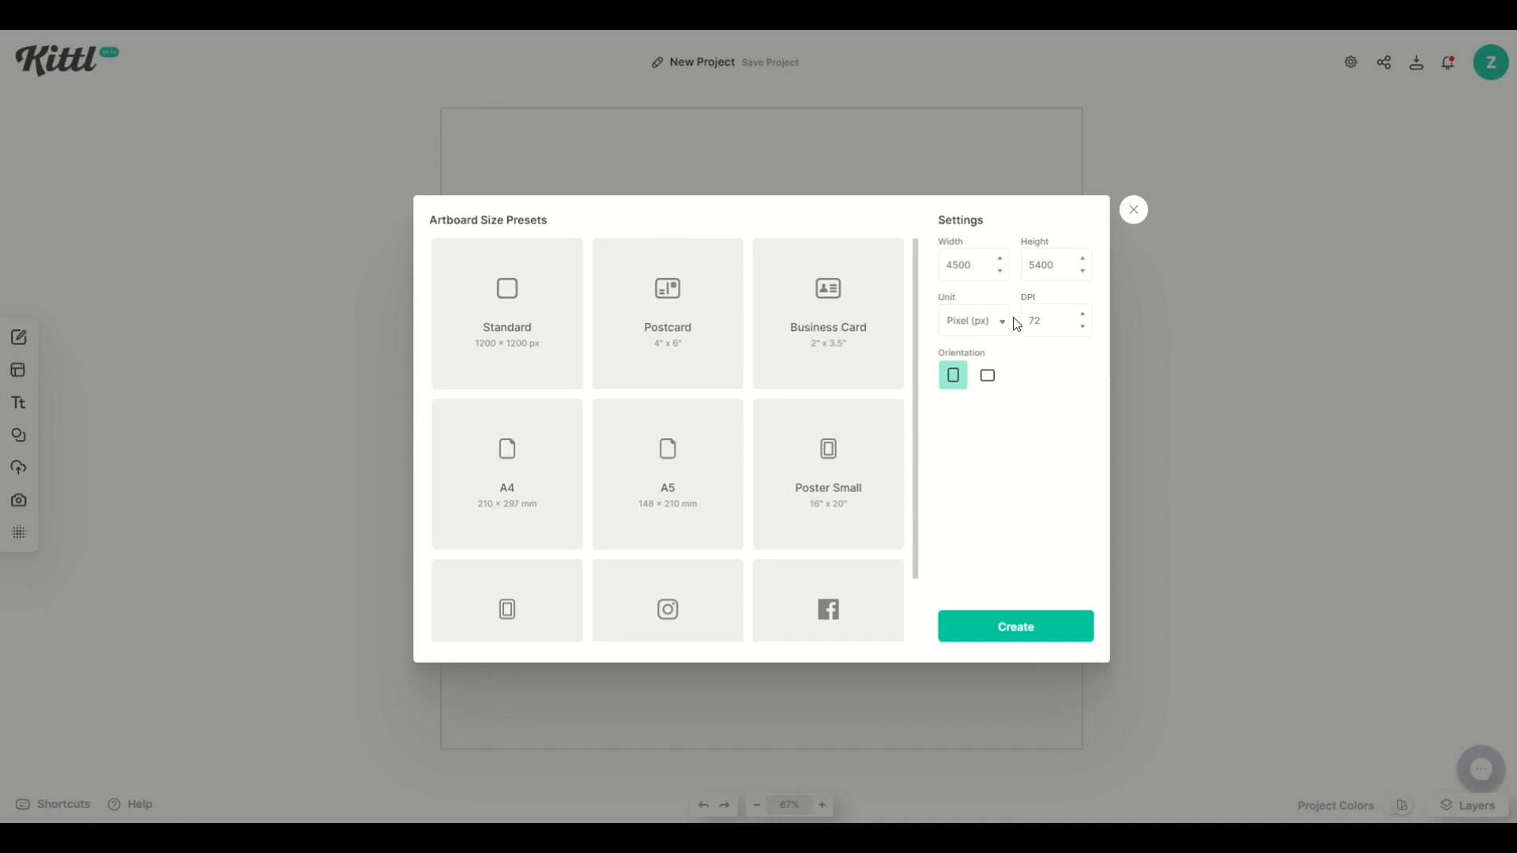
pyautogui.moveTo(1040, 322); pyautogui.dragTo(1016, 324)
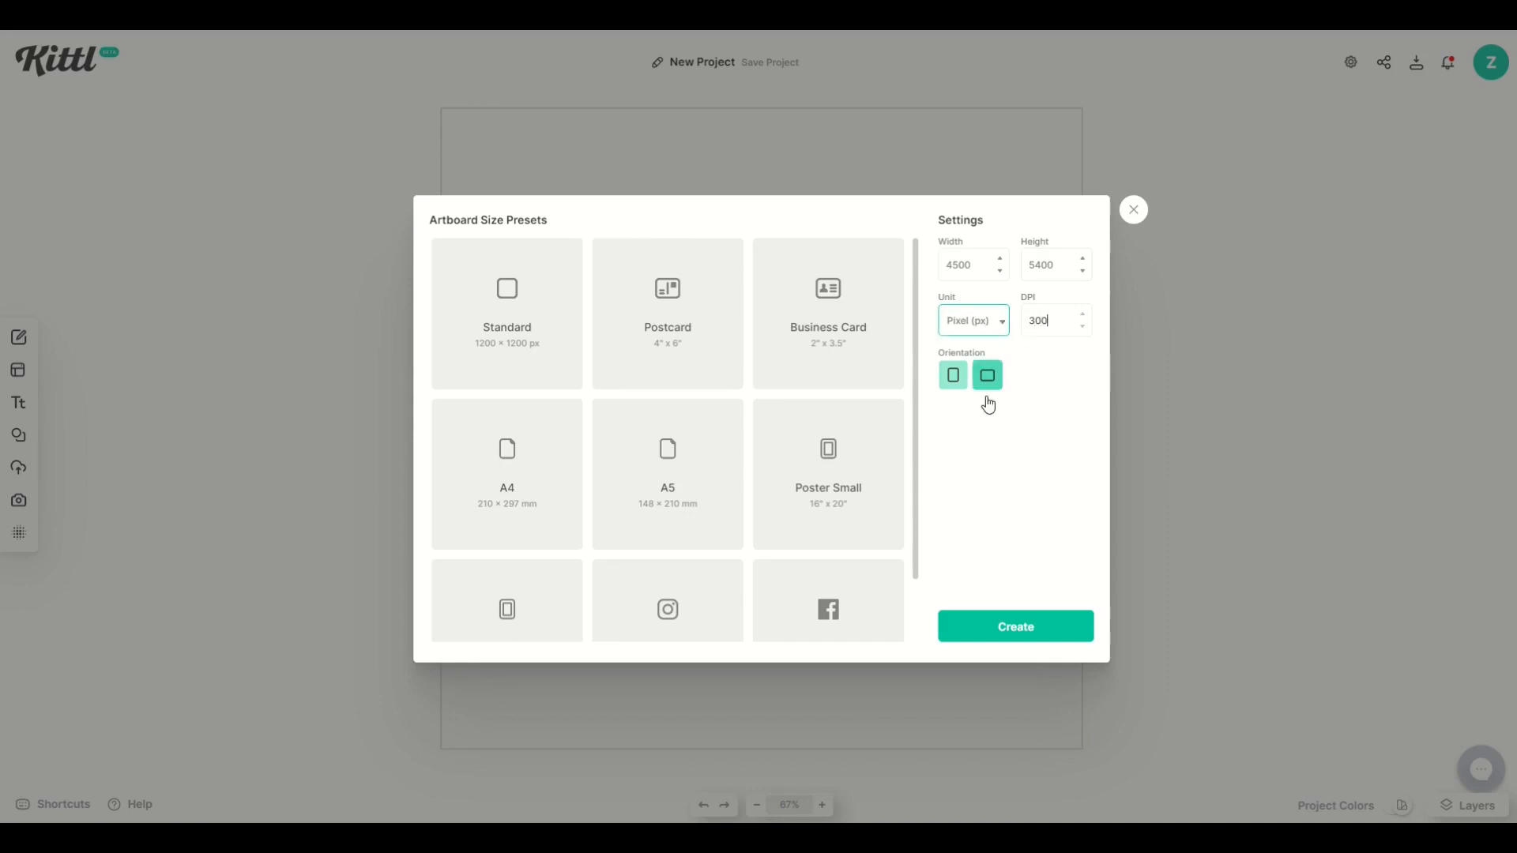
pyautogui.click(986, 636)
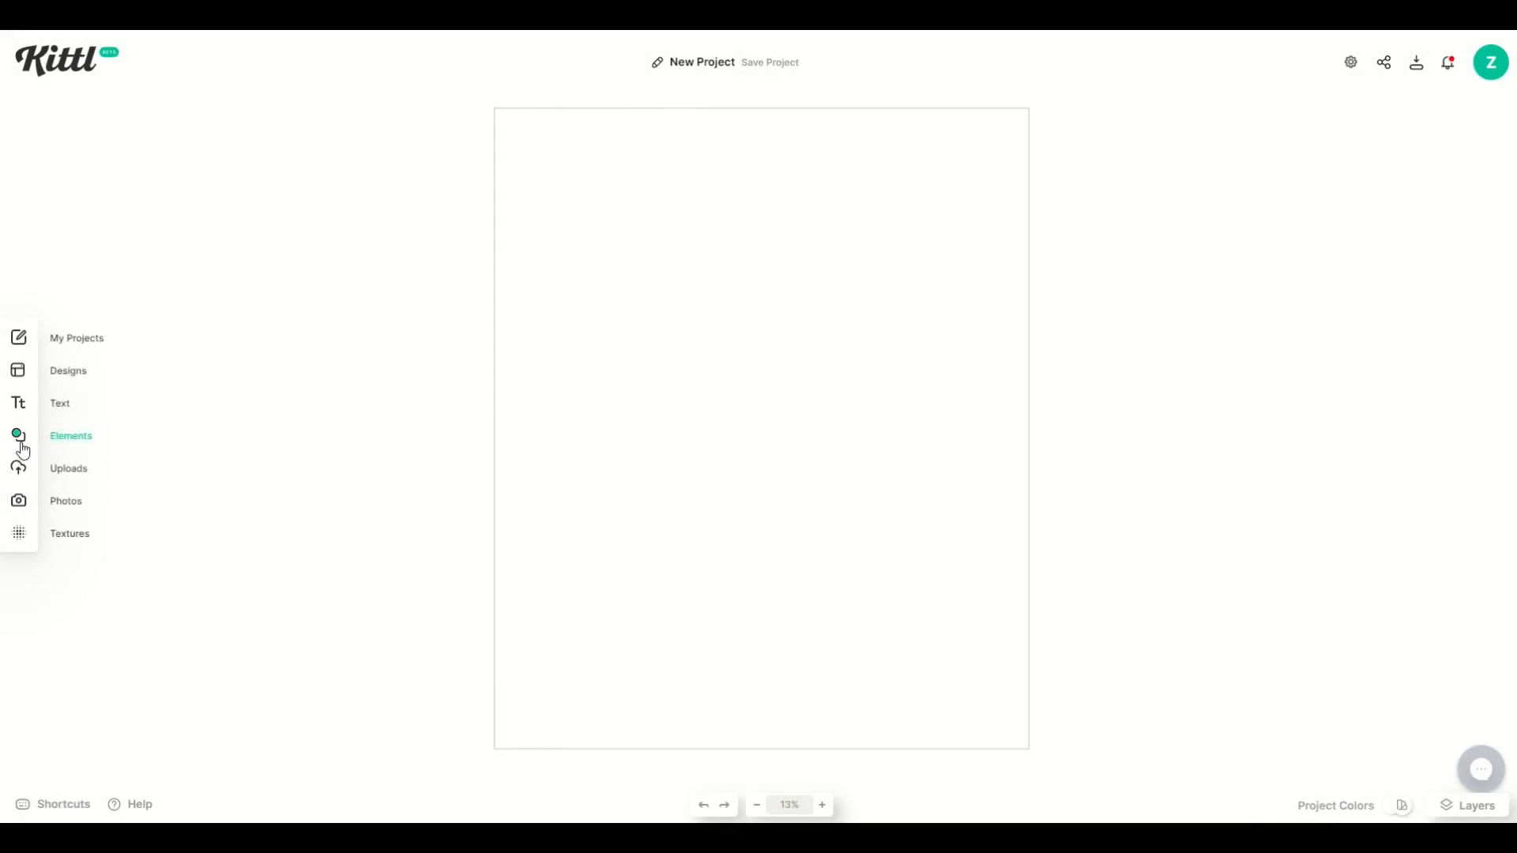
pyautogui.click(57, 436)
pyautogui.click(93, 327)
pyautogui.moveTo(751, 416); pyautogui.dragTo(695, 353)
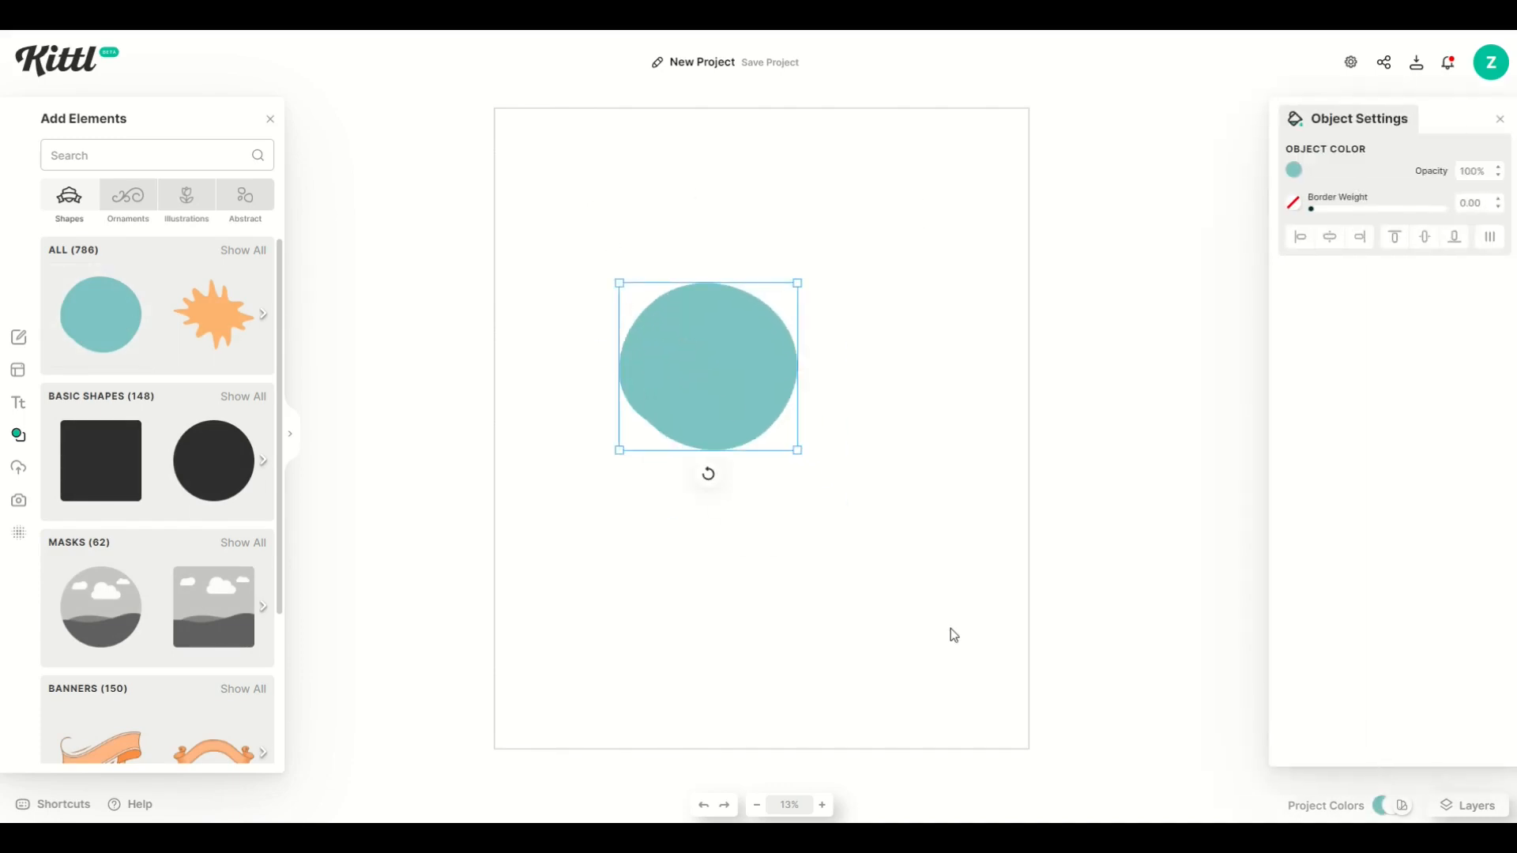
pyautogui.hotkey('ctrl', 'z')
pyautogui.hotkey('ctrl', 'z')
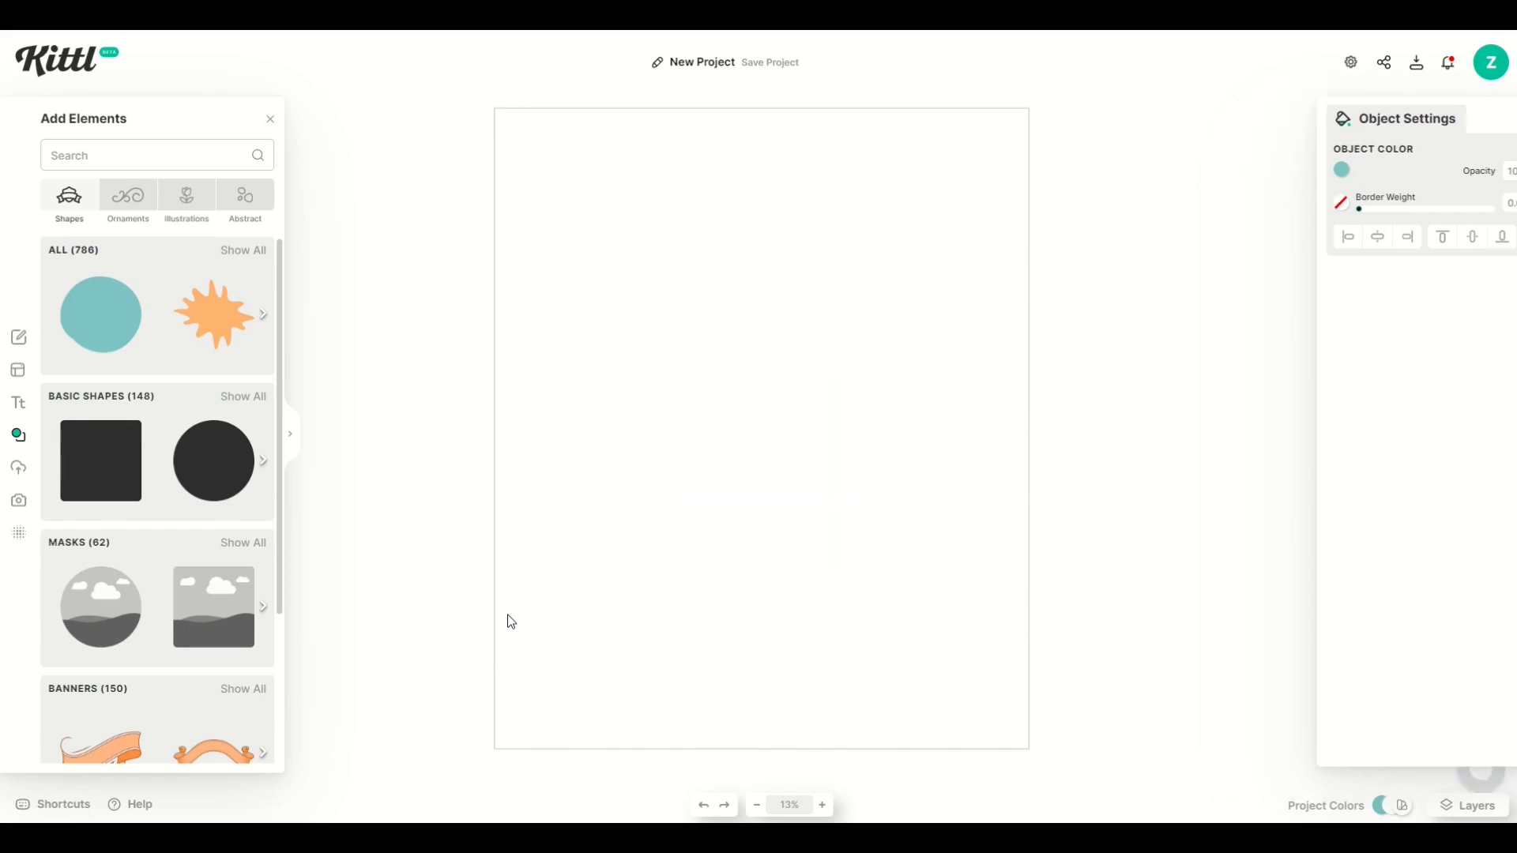
# - Create another new project with a 4500 × 5400 px portrait artboard
pyautogui.click(1350, 62)
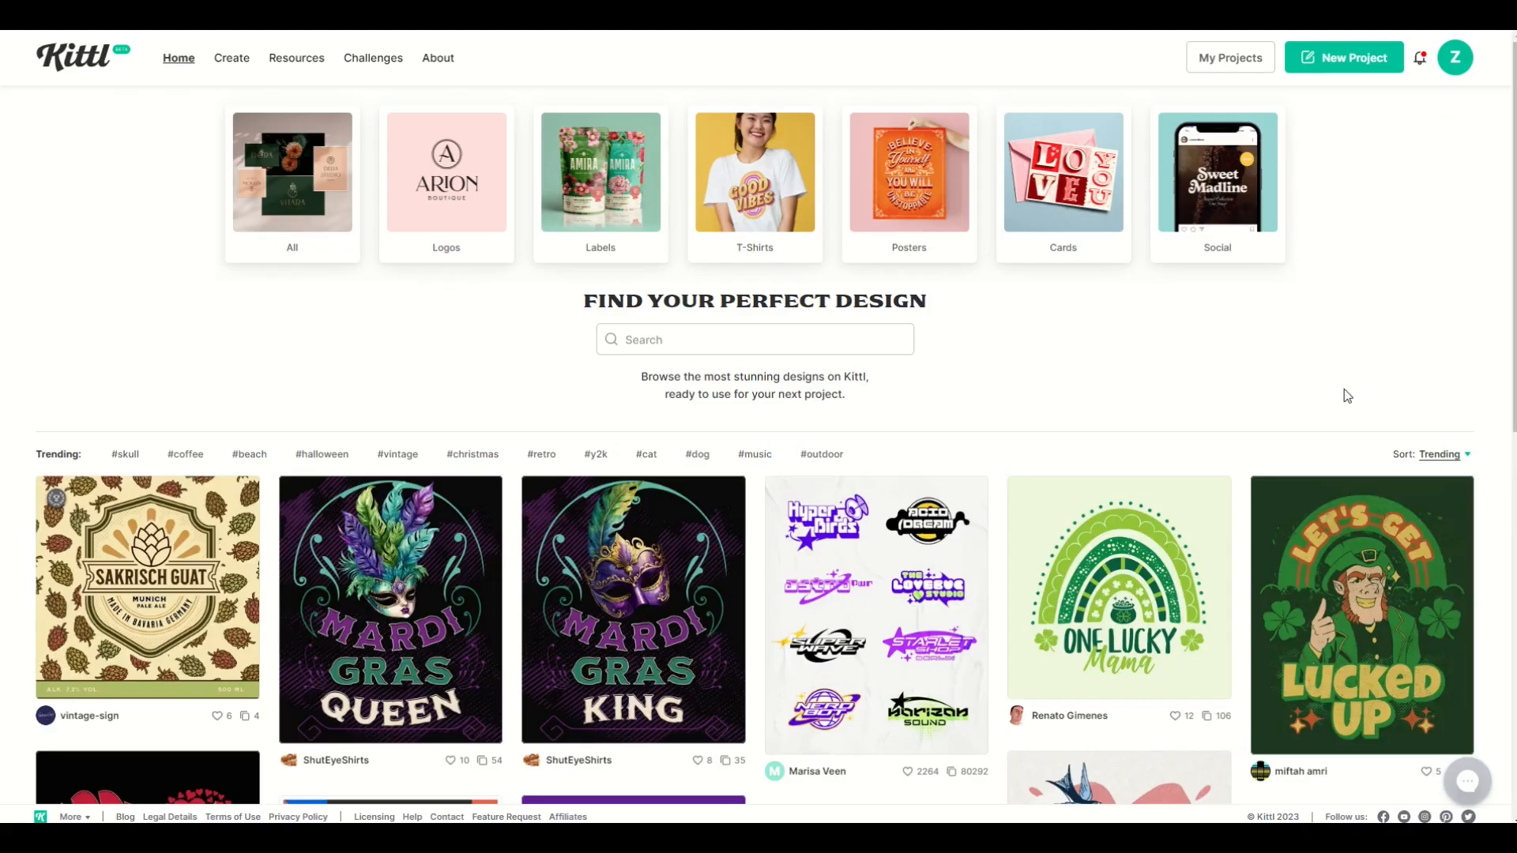
pyautogui.click(1337, 62)
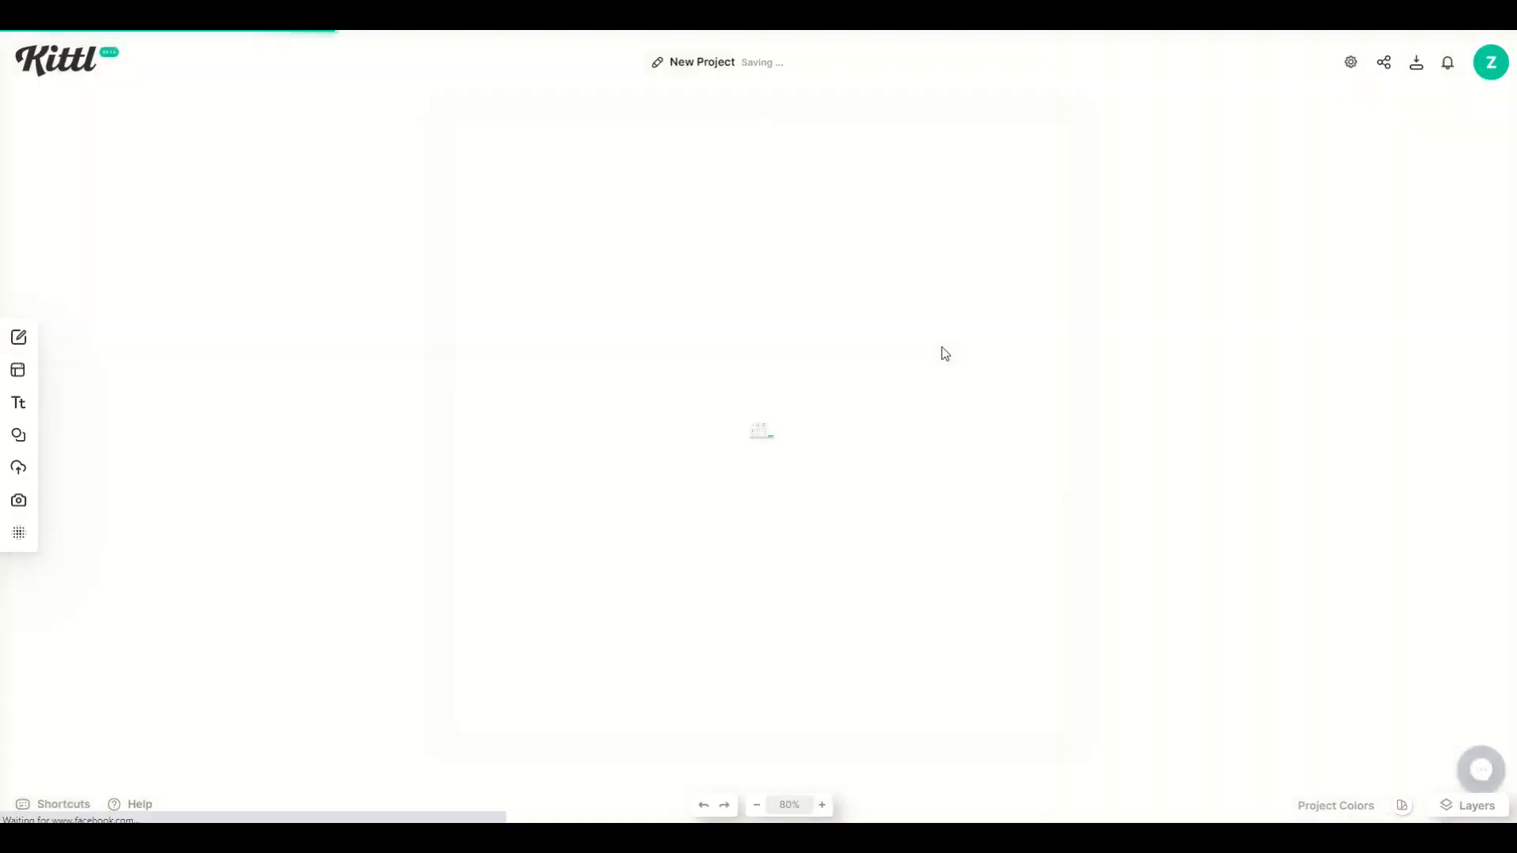
pyautogui.write('4500')
pyautogui.press('Tab')
pyautogui.write('540')
pyautogui.press('Tab')
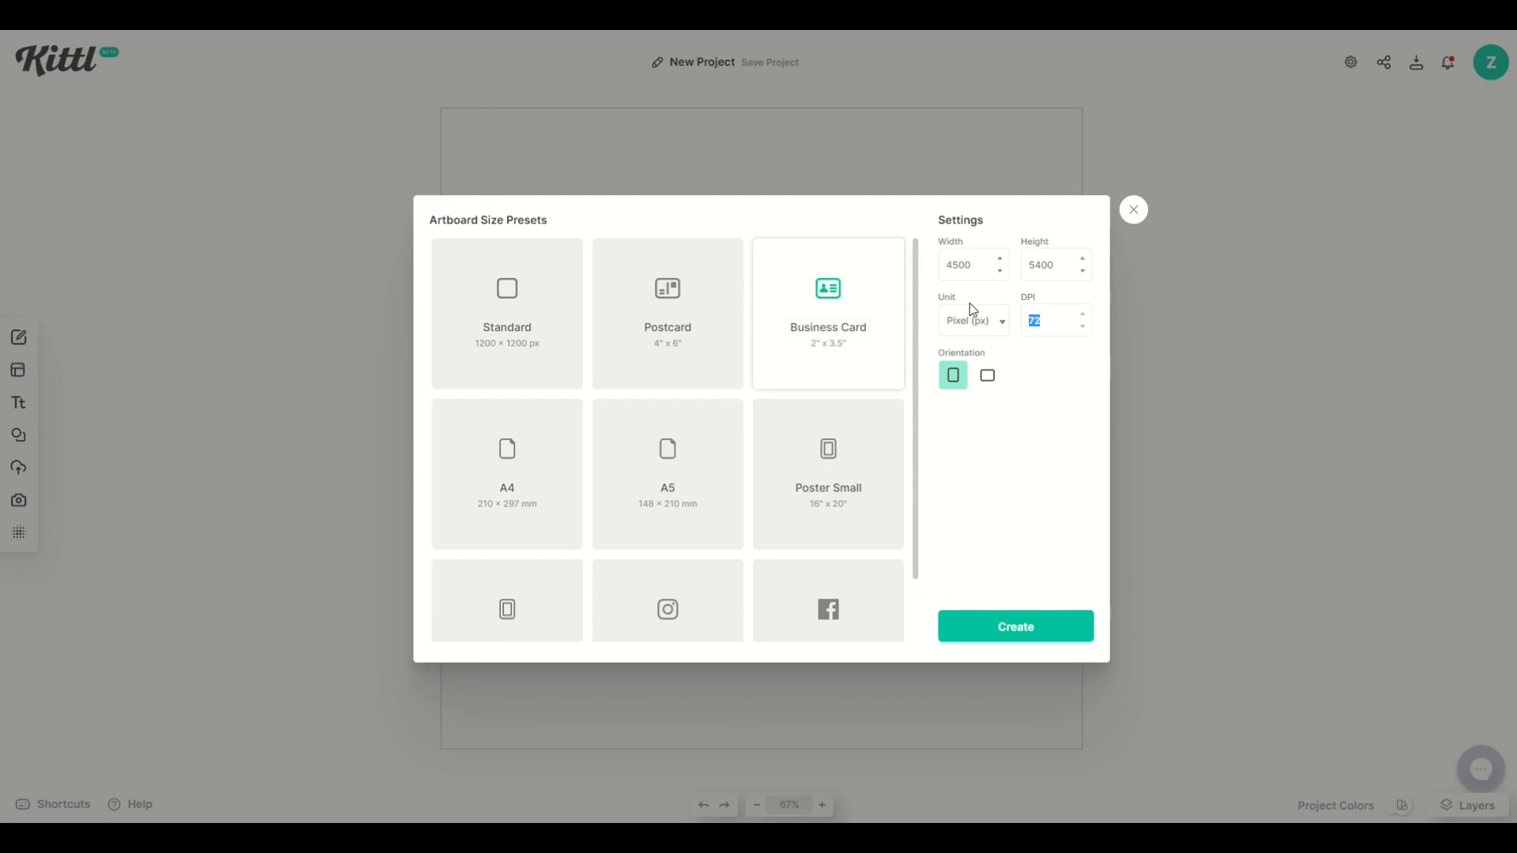
pyautogui.click(994, 619)
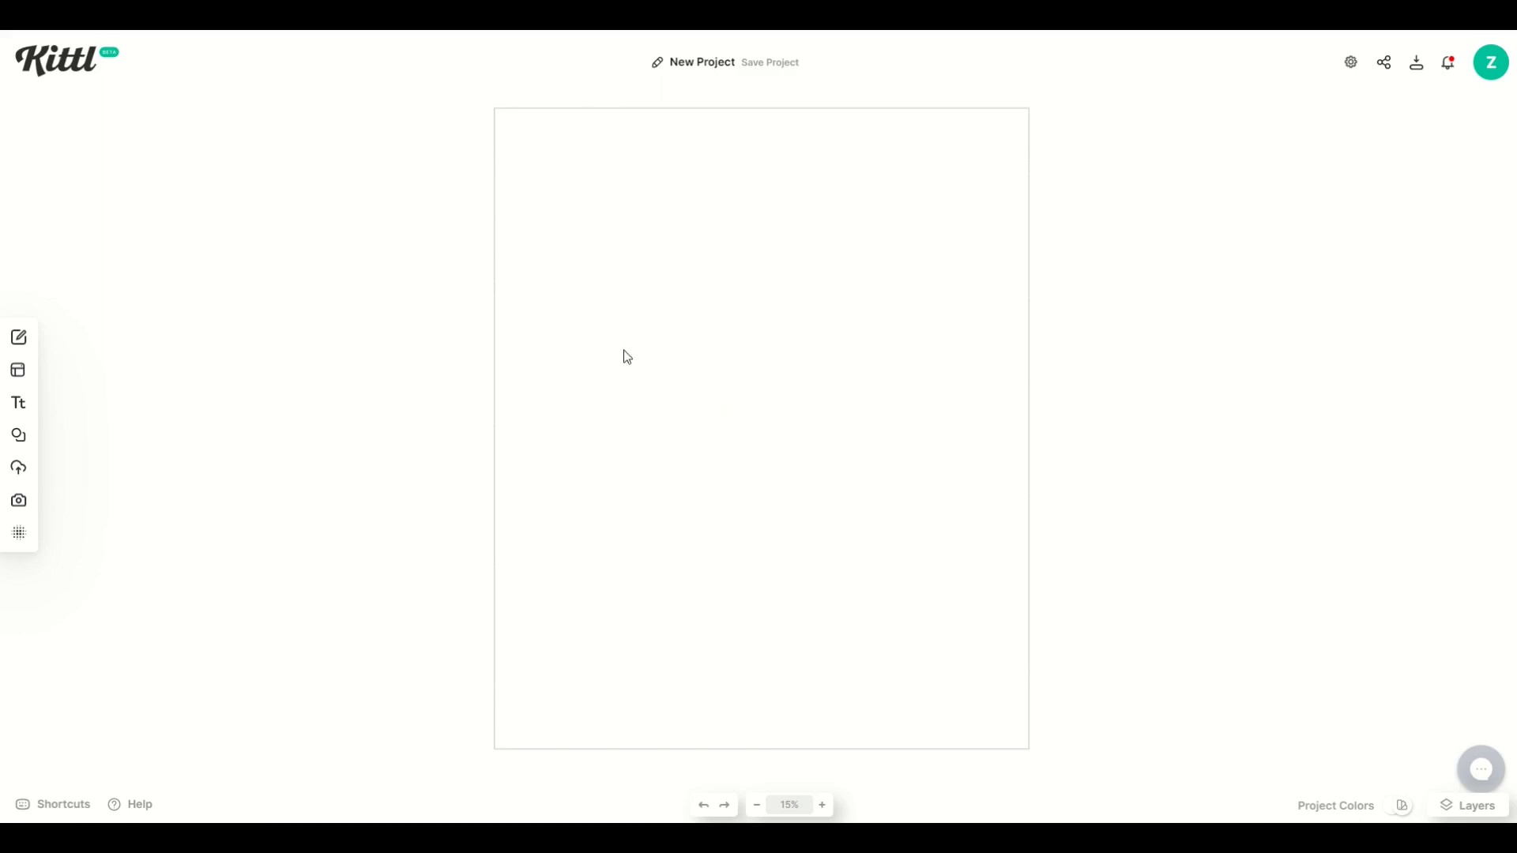
# - Set the download resolution to 300 DPI and switch on quality optimization
pyautogui.click(1422, 71)
pyautogui.moveTo(1374, 188); pyautogui.dragTo(1337, 187)
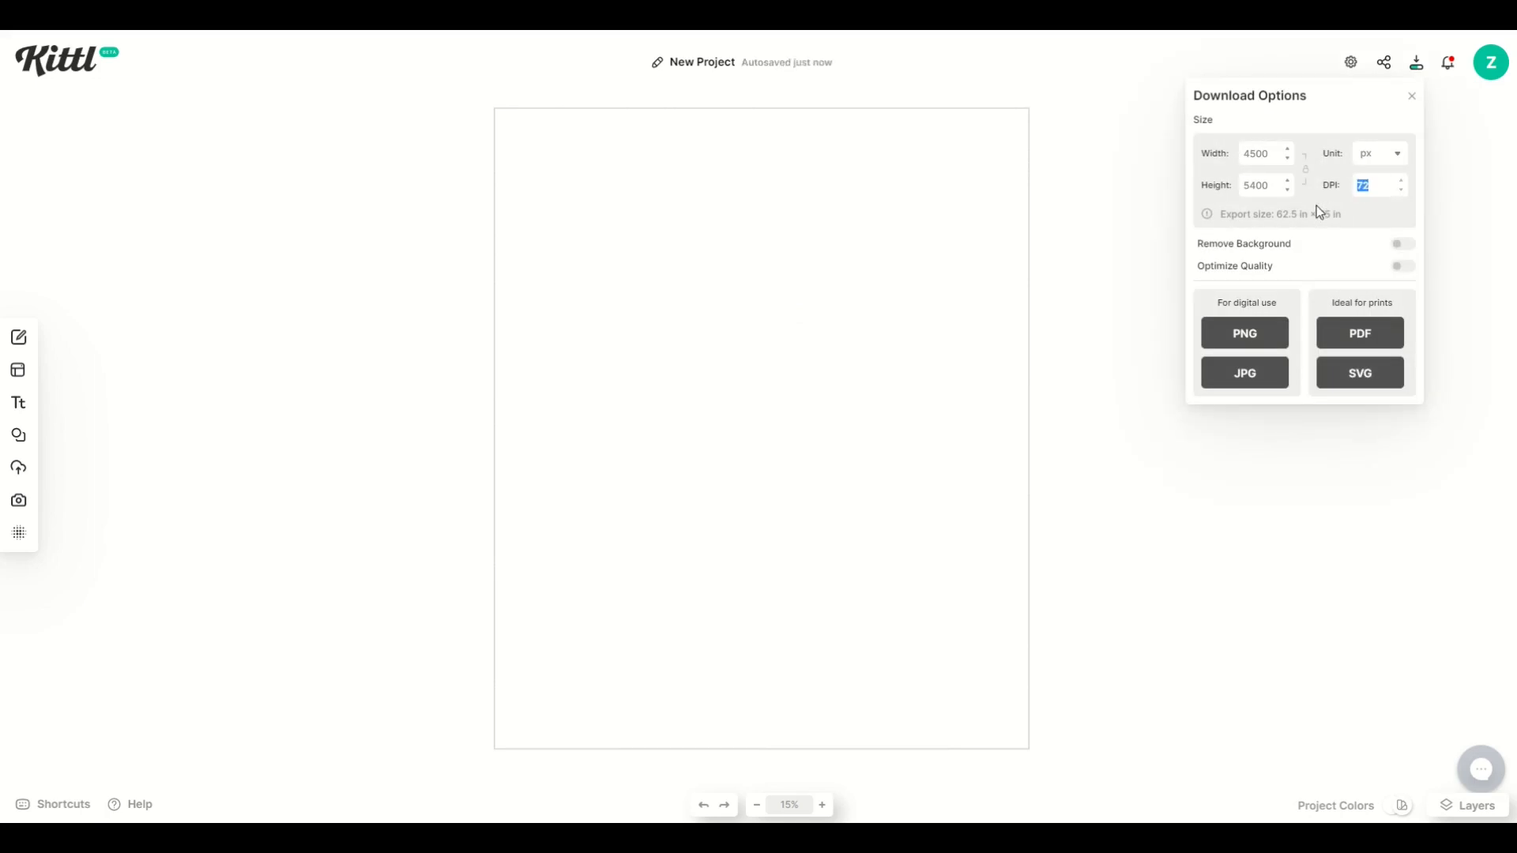
pyautogui.write('300')
pyautogui.click(1403, 266)
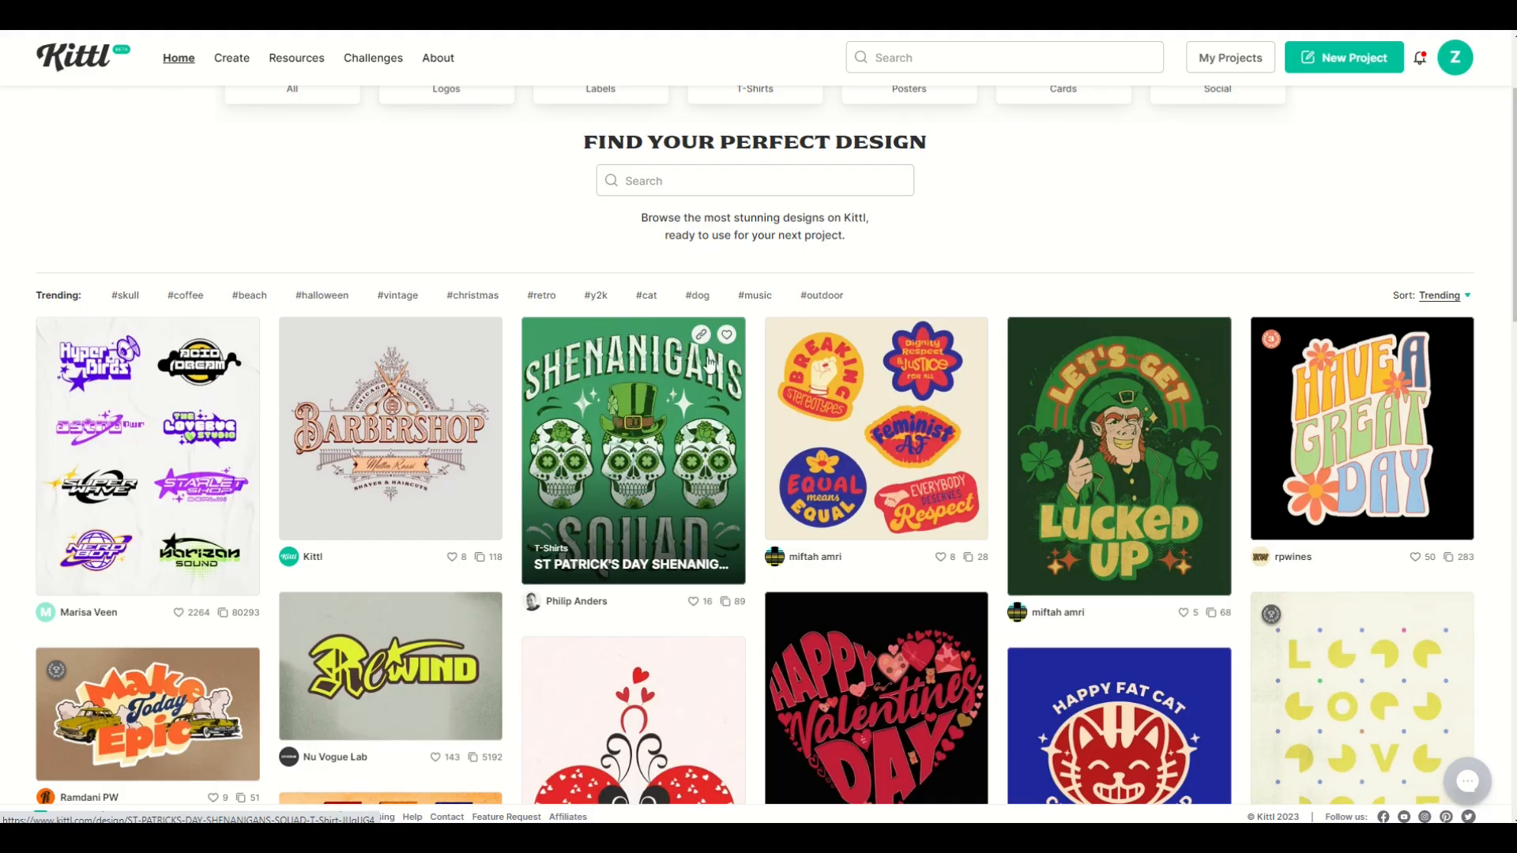
# - Open the St Patrick's Day Shenanigans Squad T-shirt template as an editable project
pyautogui.click(609, 501)
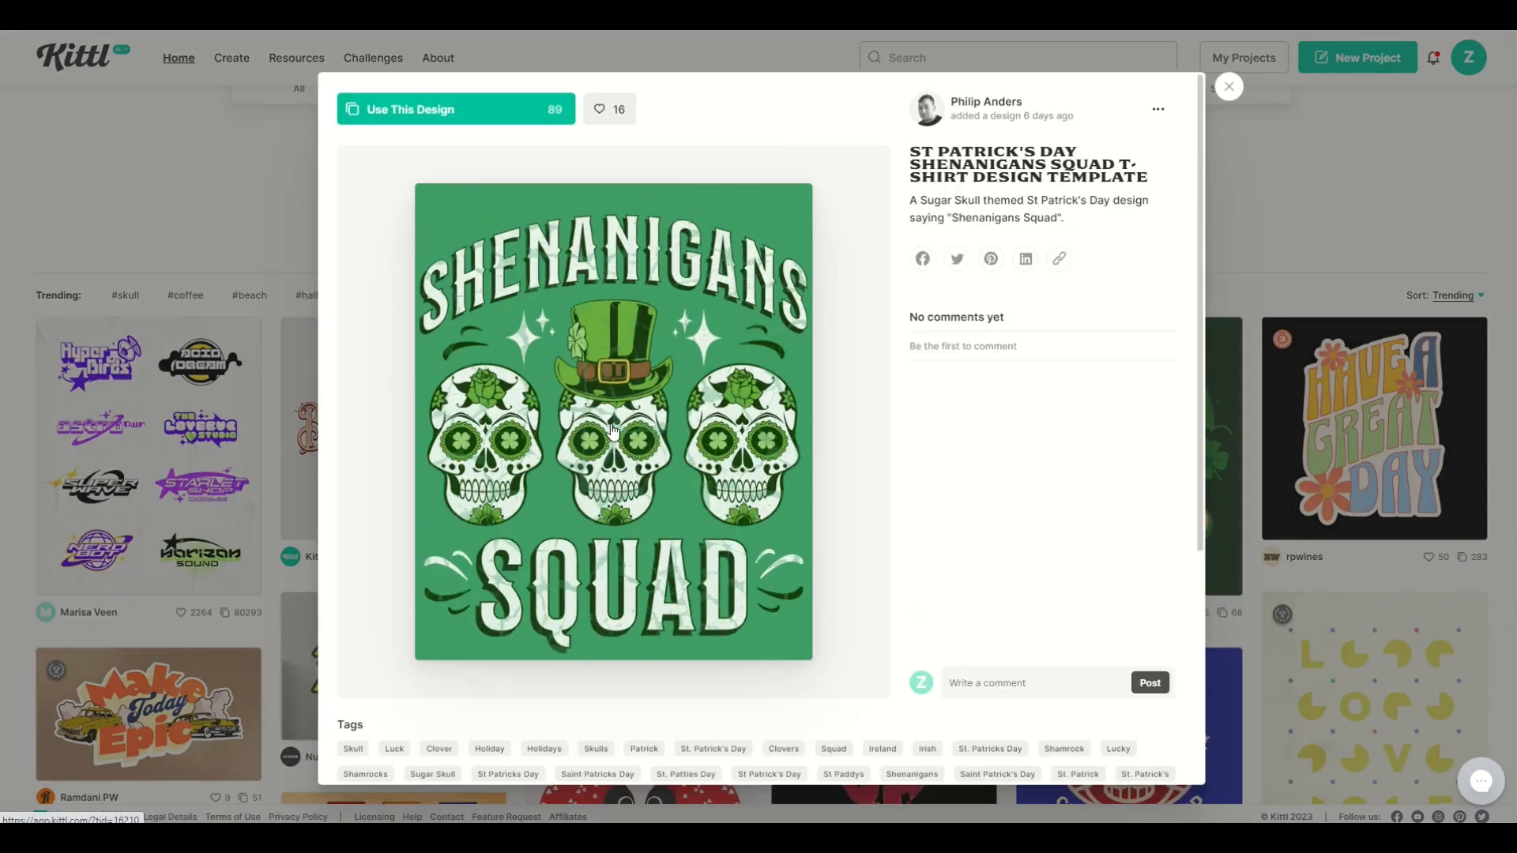
pyautogui.click(436, 127)
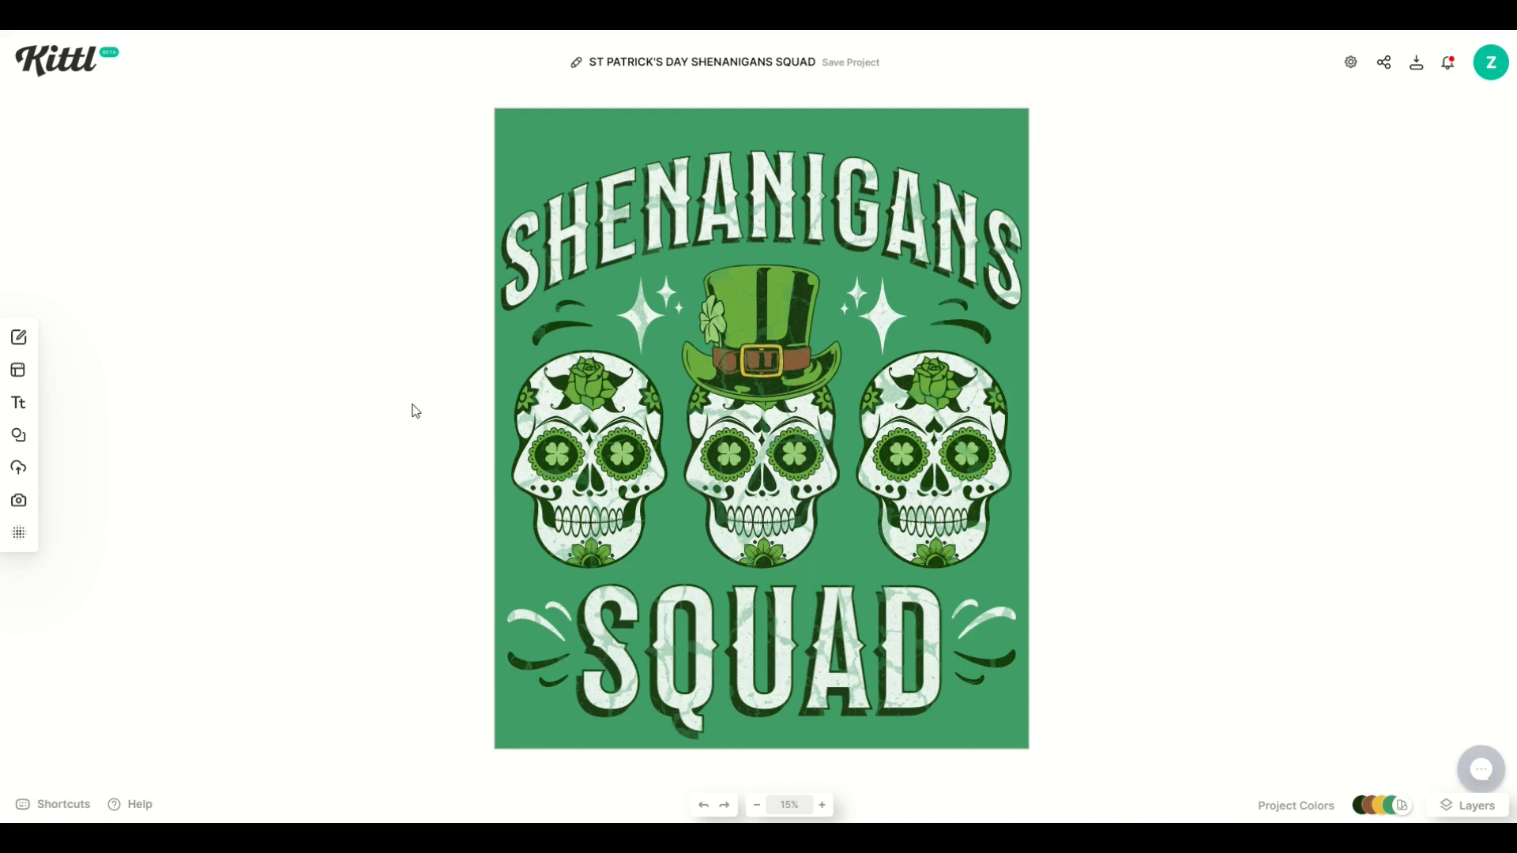
# - Add a headline text, enlarge it to a font size of about 597 and centre it over the skulls
pyautogui.click(19, 409)
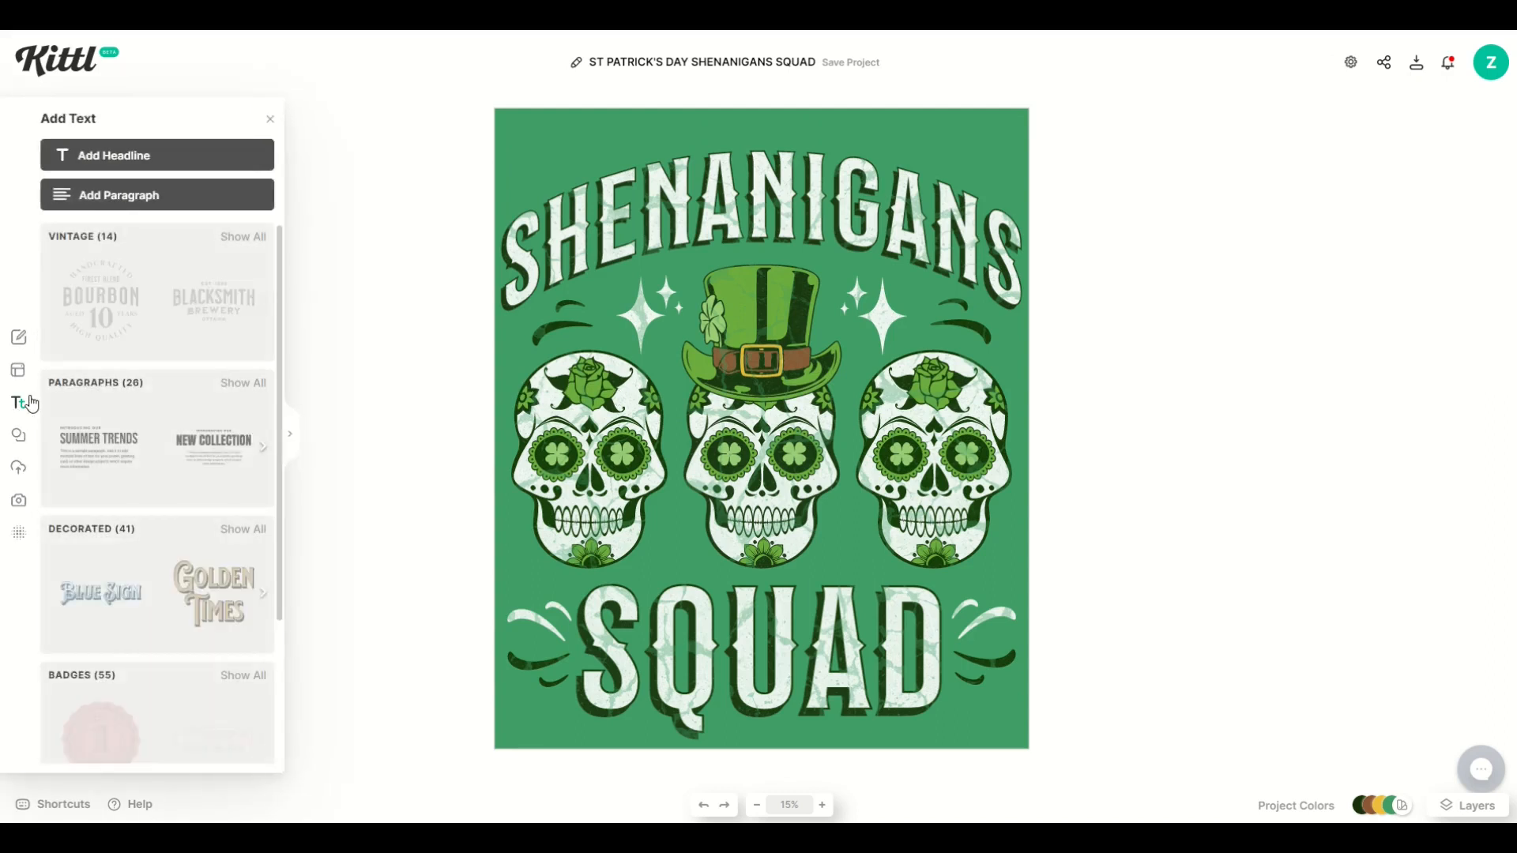
pyautogui.click(157, 155)
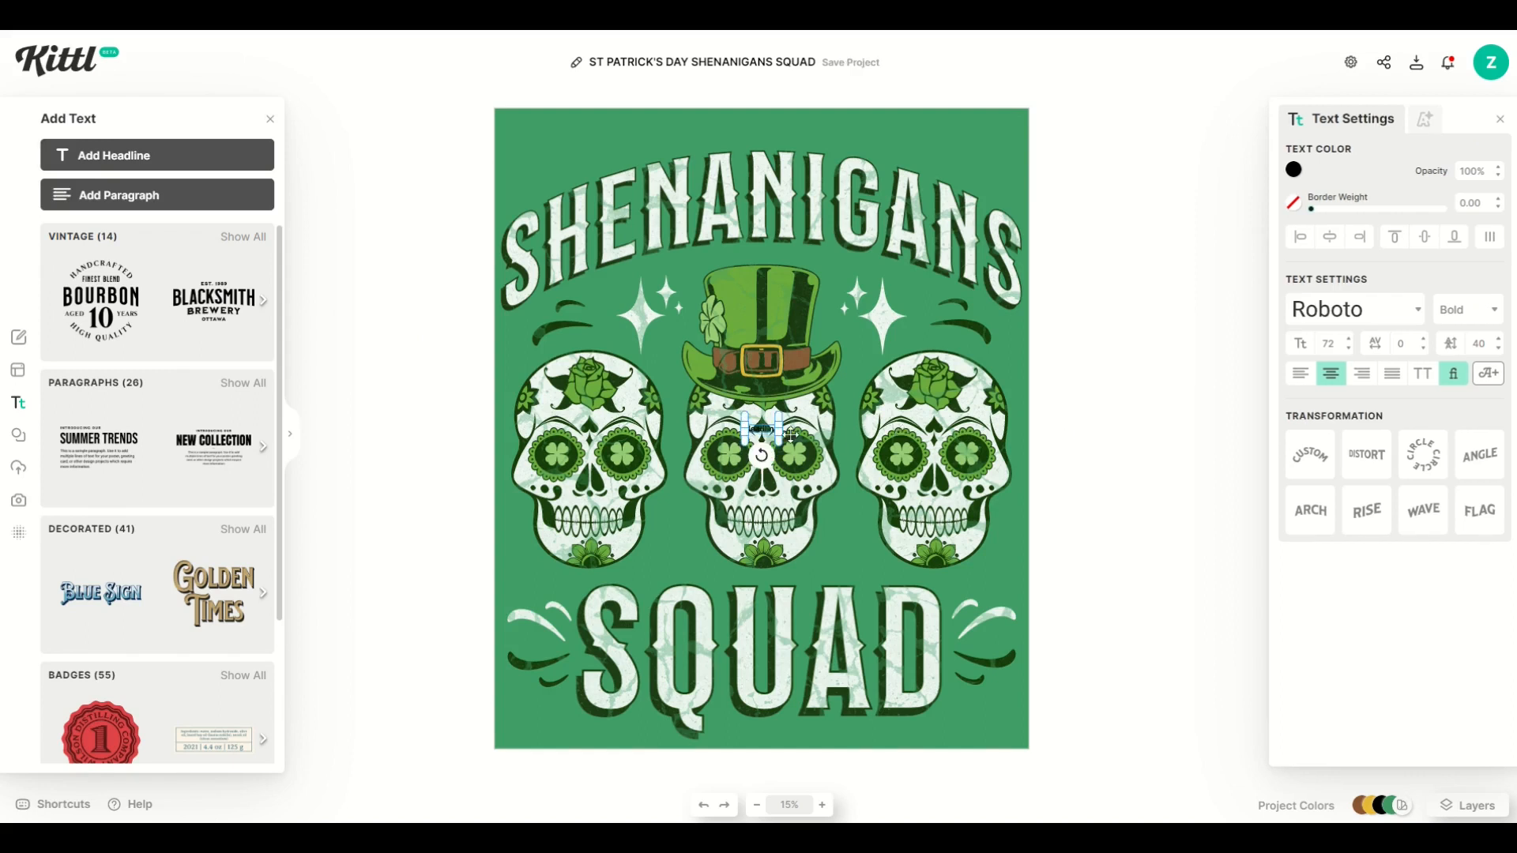
pyautogui.moveTo(778, 430); pyautogui.dragTo(1019, 482)
pyautogui.moveTo(885, 462); pyautogui.dragTo(789, 485)
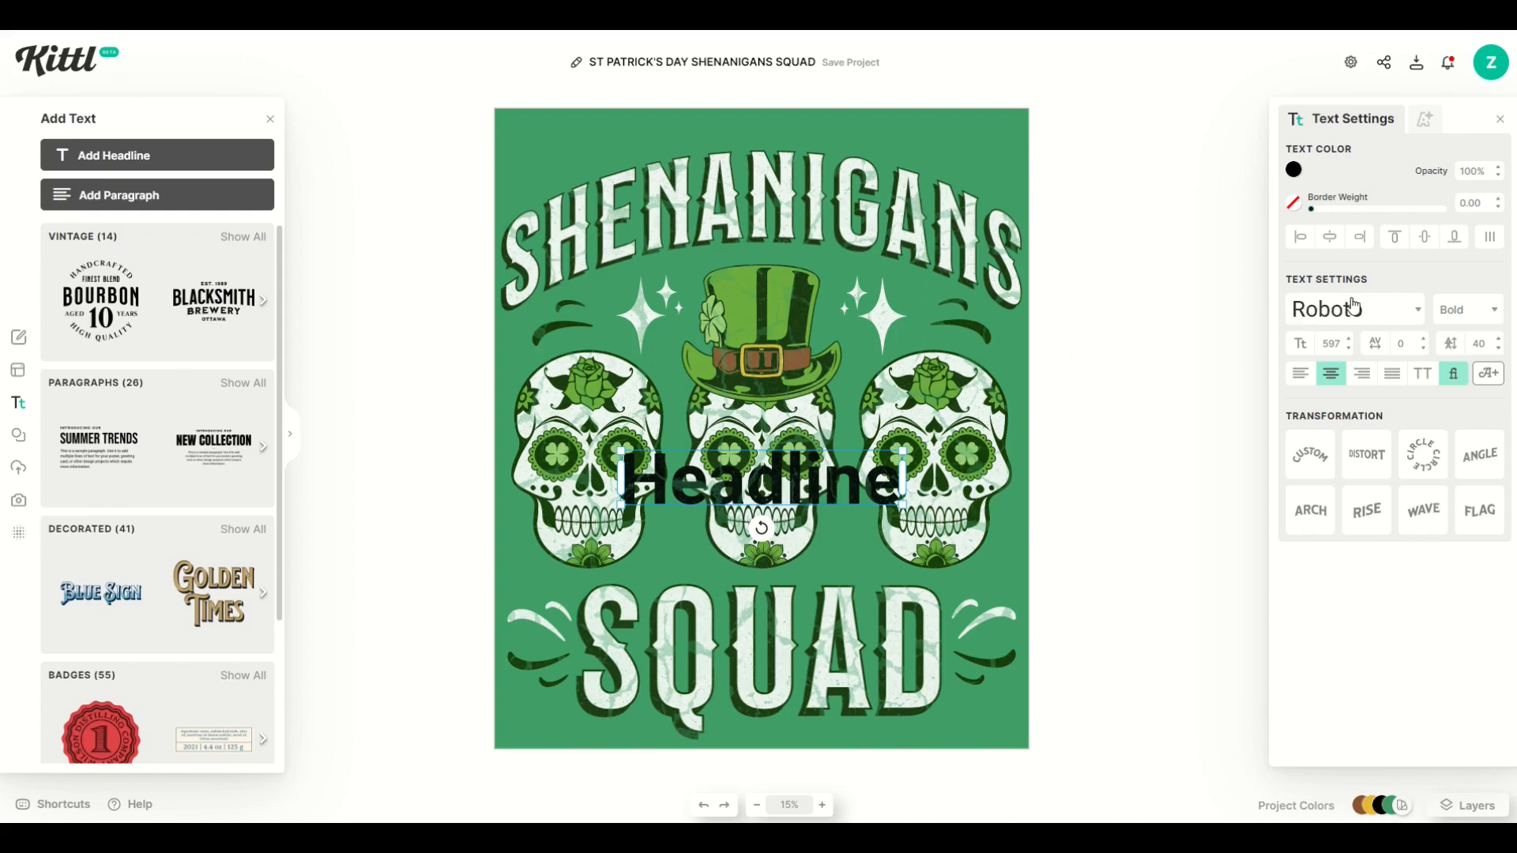
# - View the typeface choices for the added headline and delete that headline from the skull design
pyautogui.click(1417, 318)
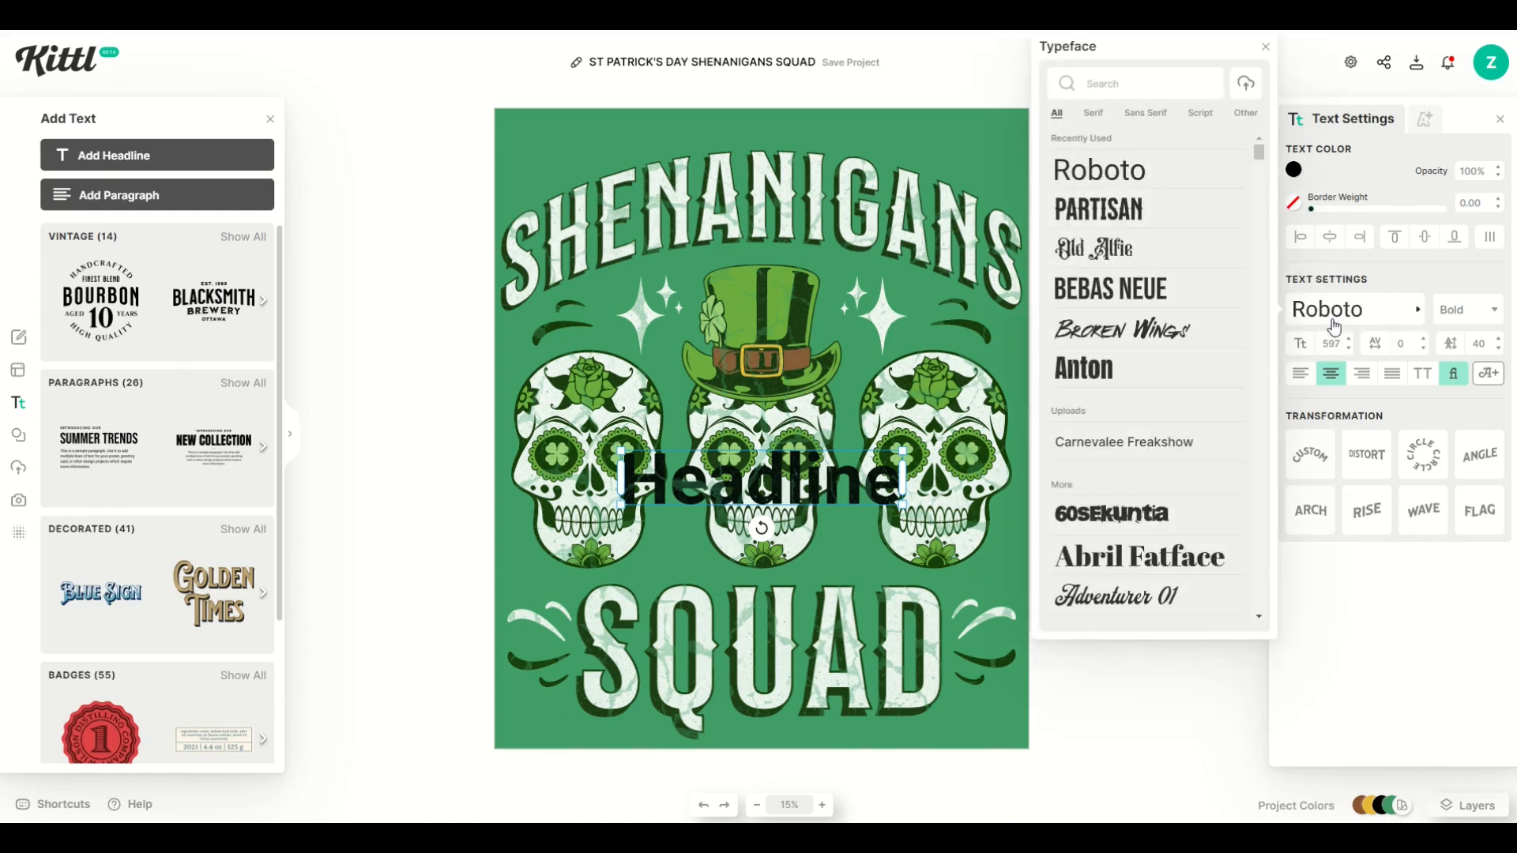
pyautogui.doubleClick(665, 489)
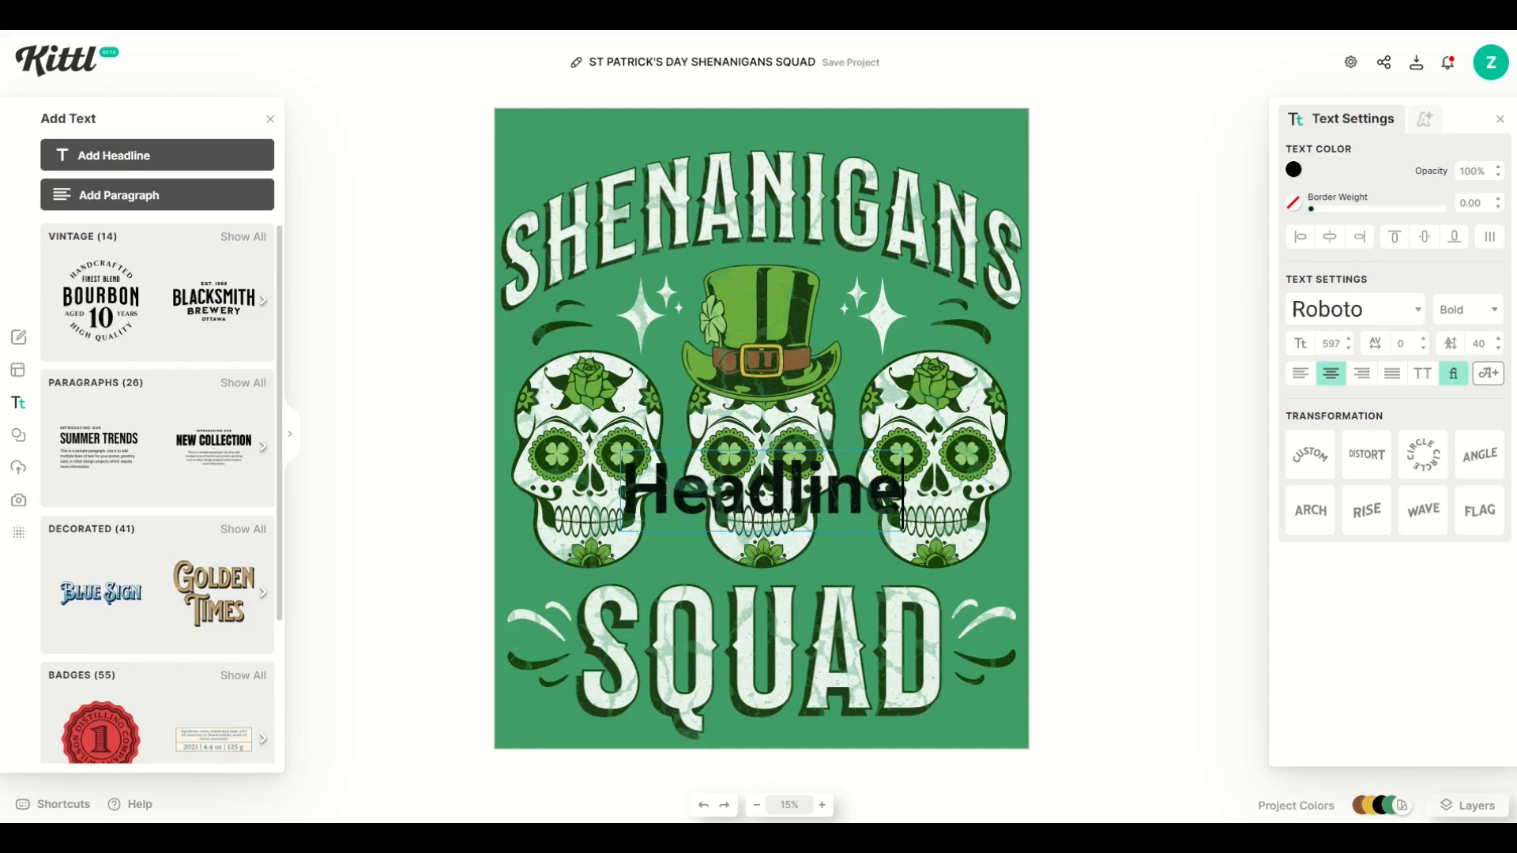
pyautogui.press('Escape')
pyautogui.press('Delete')
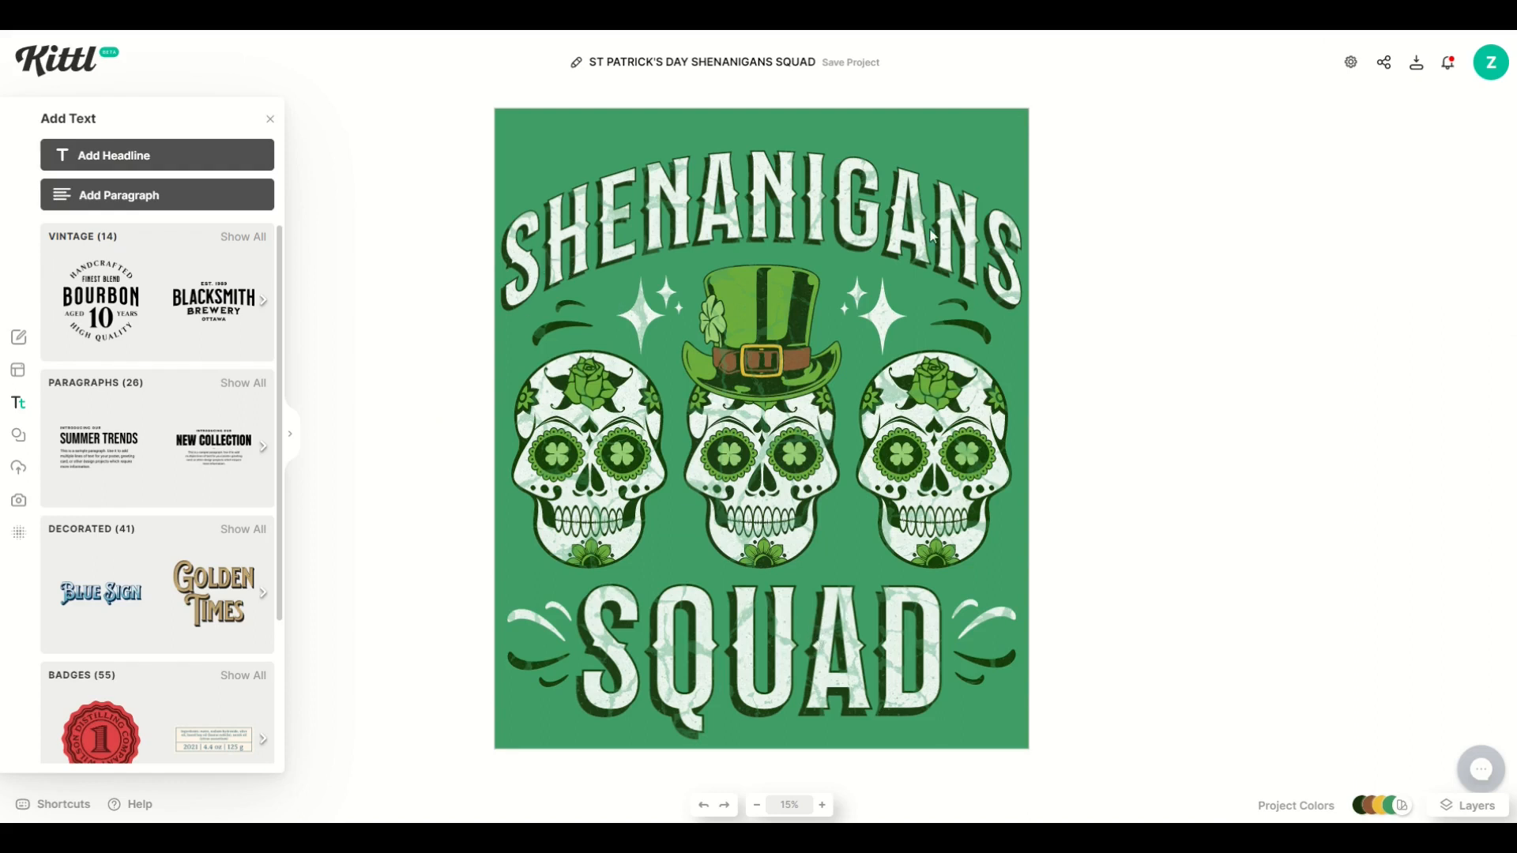
# - Turn the drop shadow of the SHENANIGANS text off and back on to compare the effect
pyautogui.click(722, 223)
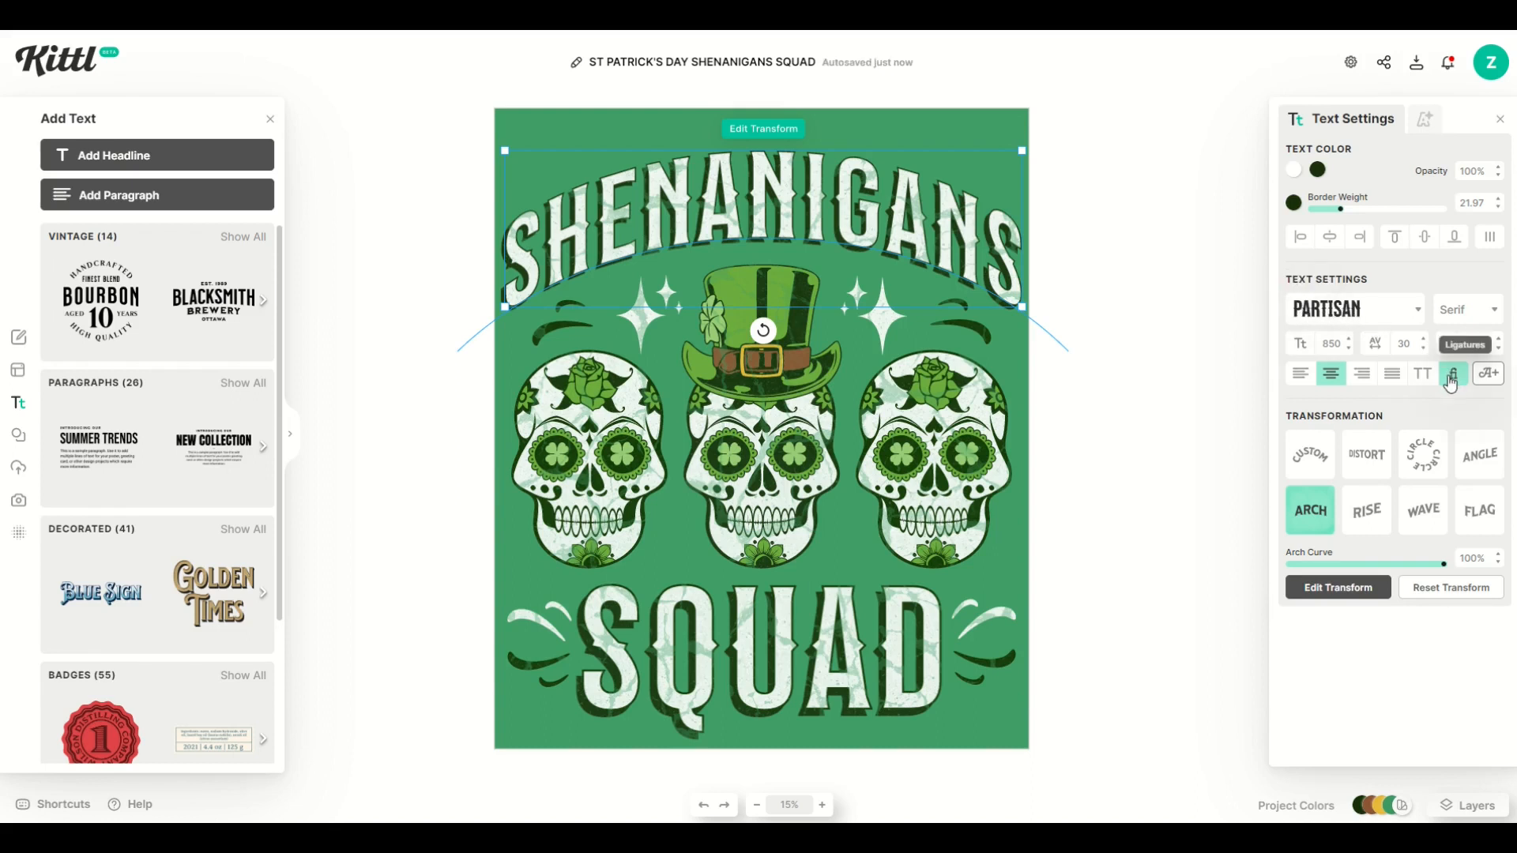
pyautogui.click(1426, 125)
pyautogui.click(1316, 204)
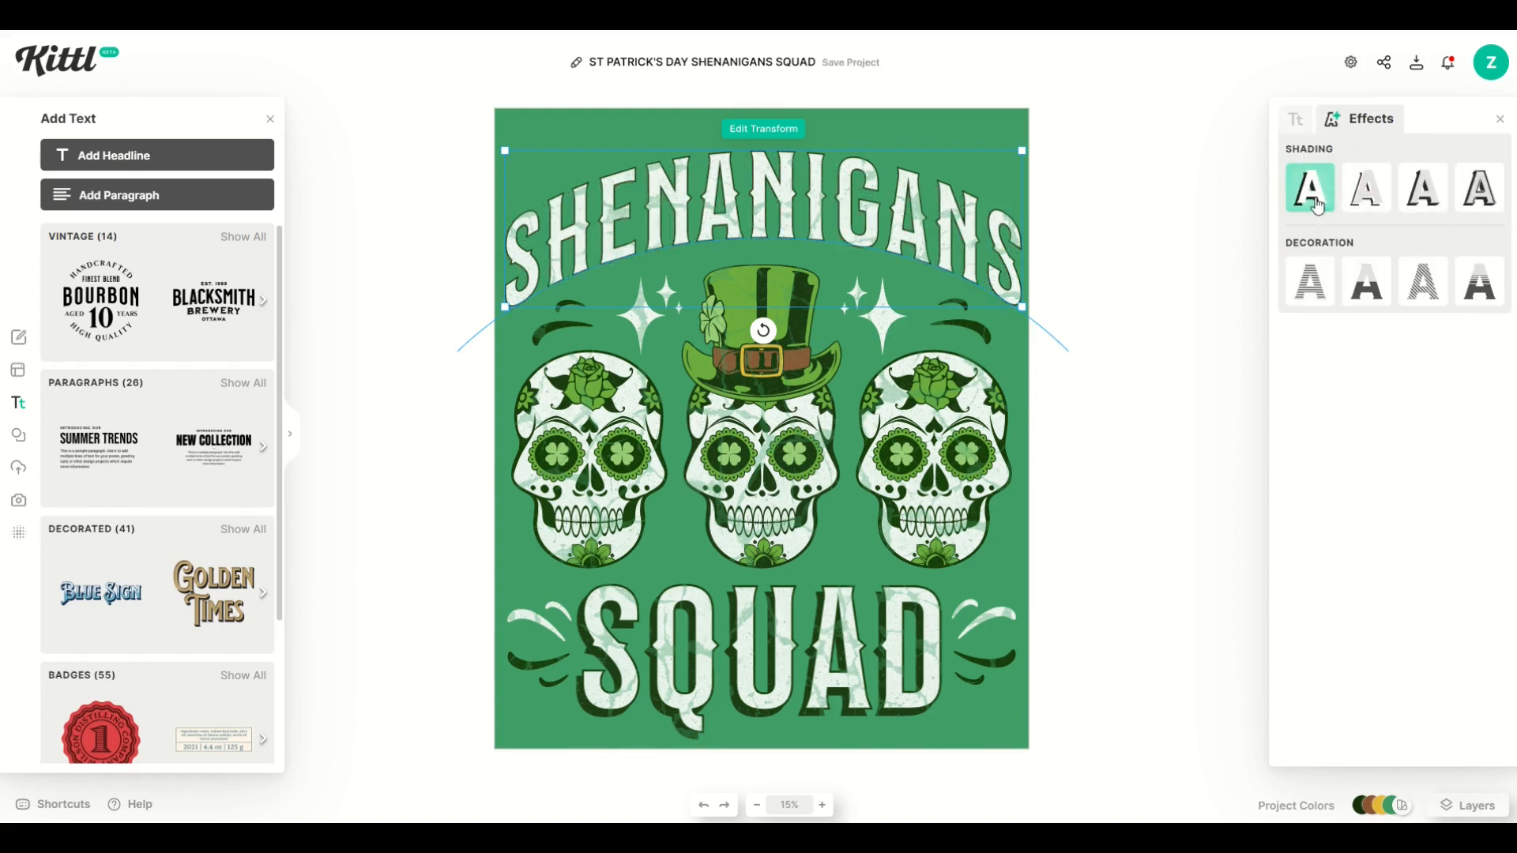
pyautogui.click(1316, 204)
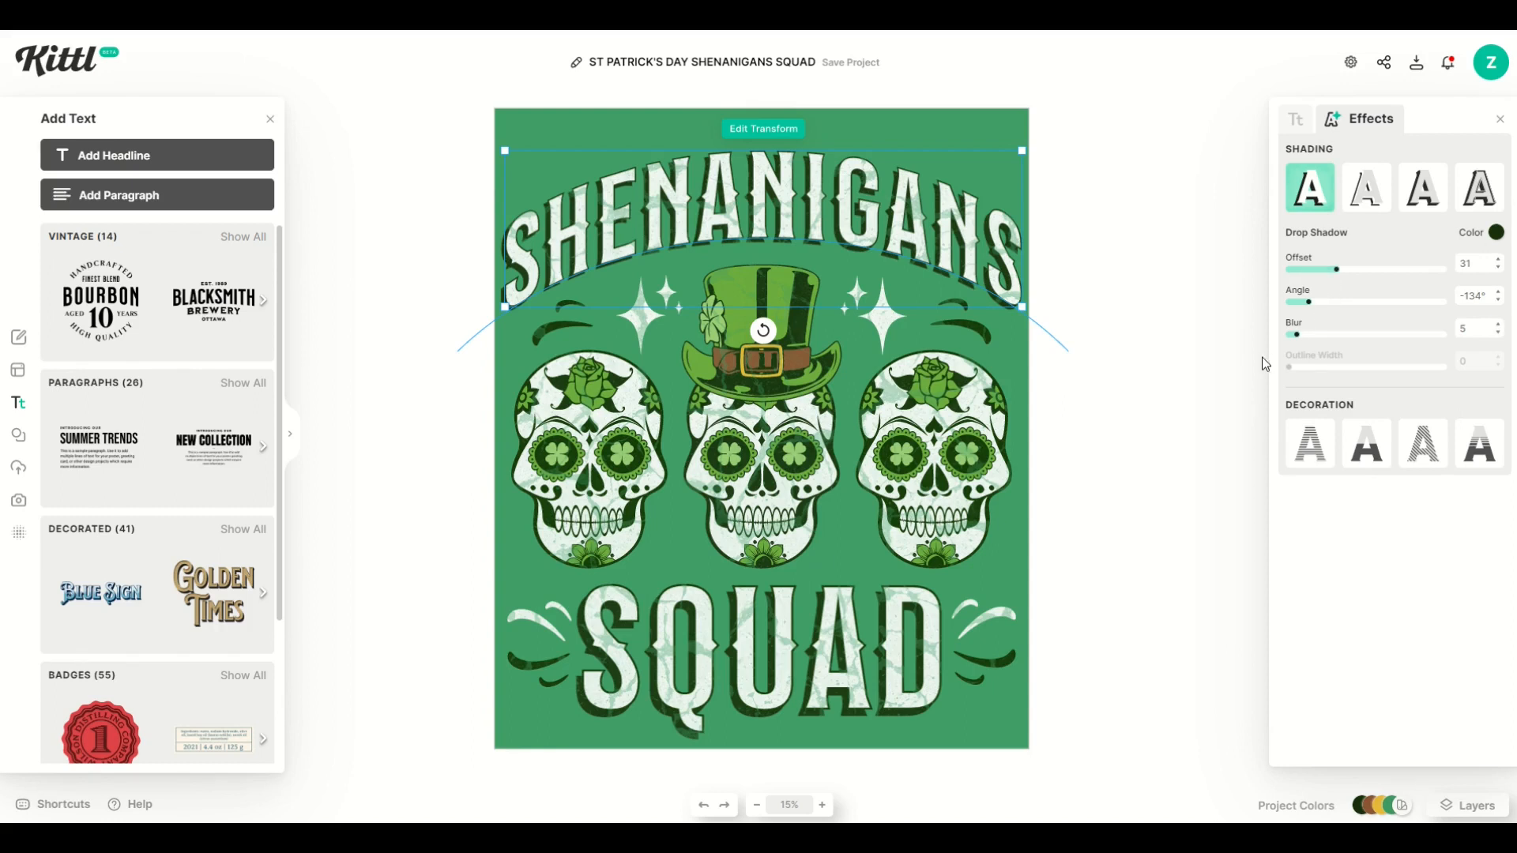
pyautogui.click(1207, 246)
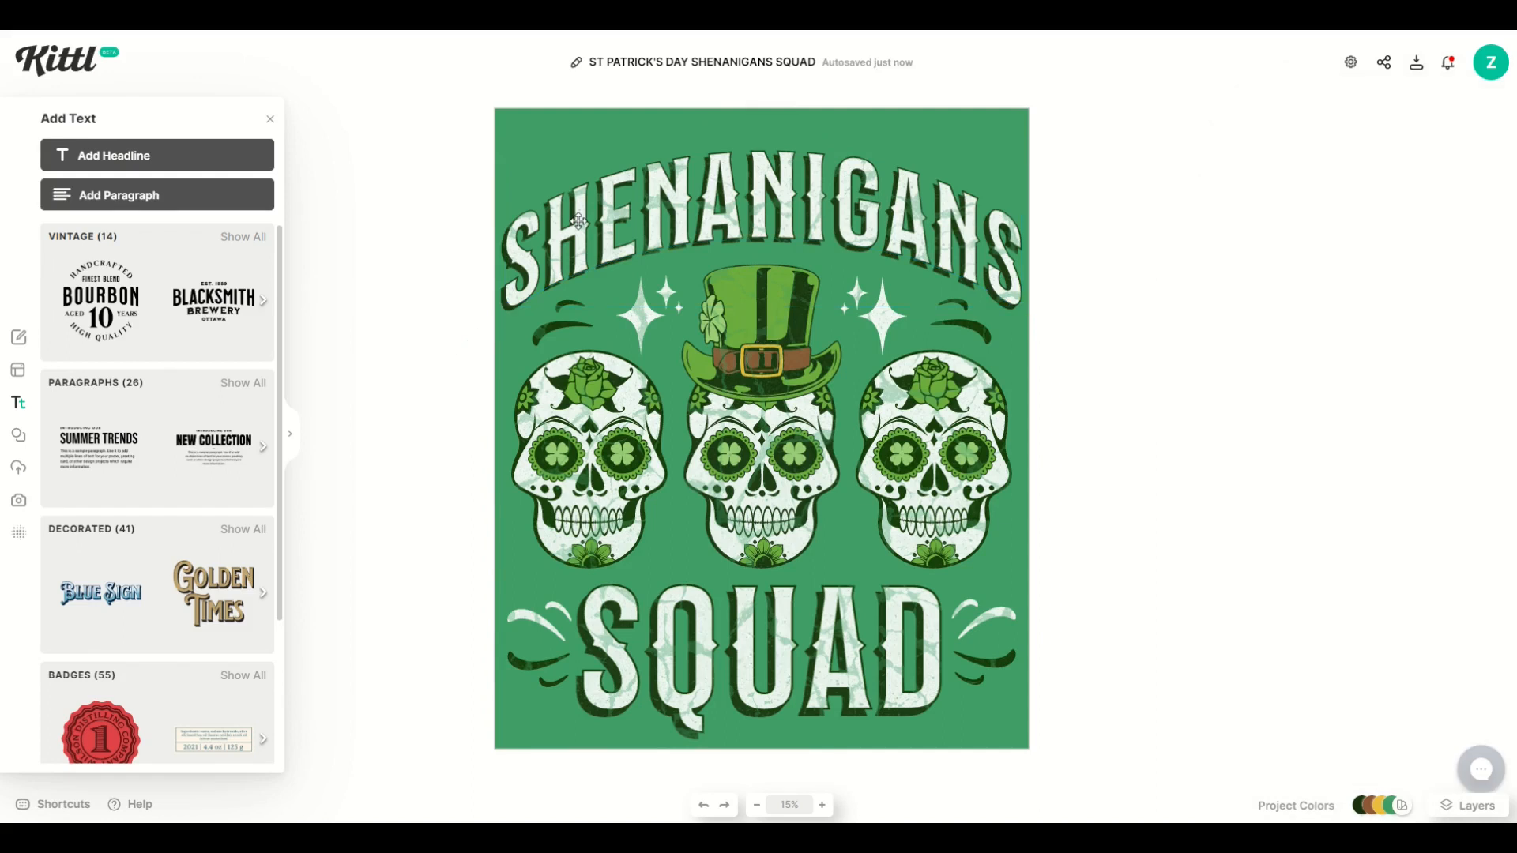
# - Compare the transformation settings of the SHENANIGANS and SQUAD texts
pyautogui.click(602, 212)
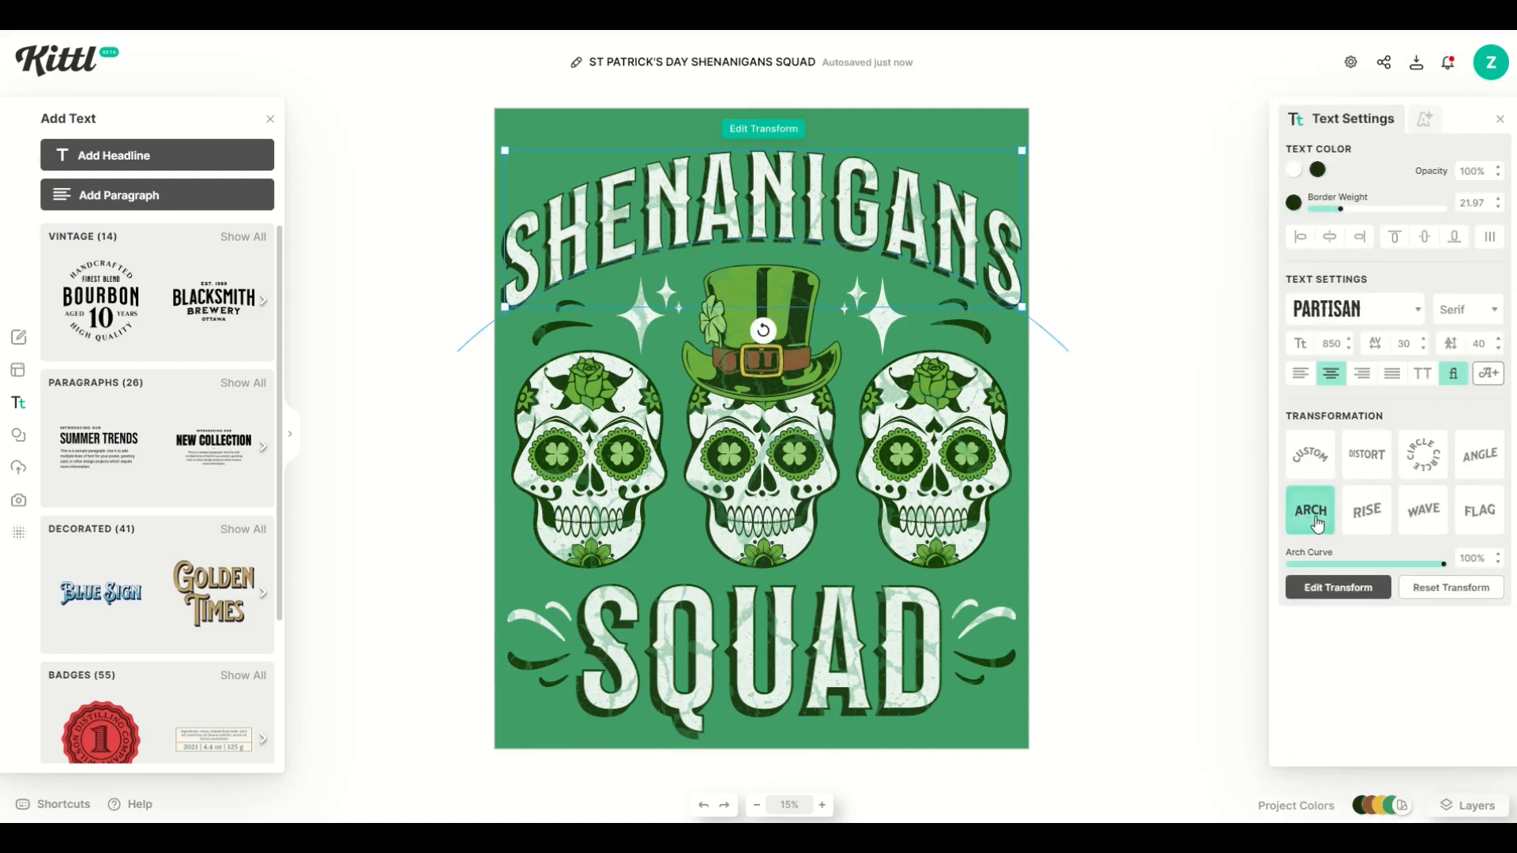
pyautogui.click(836, 608)
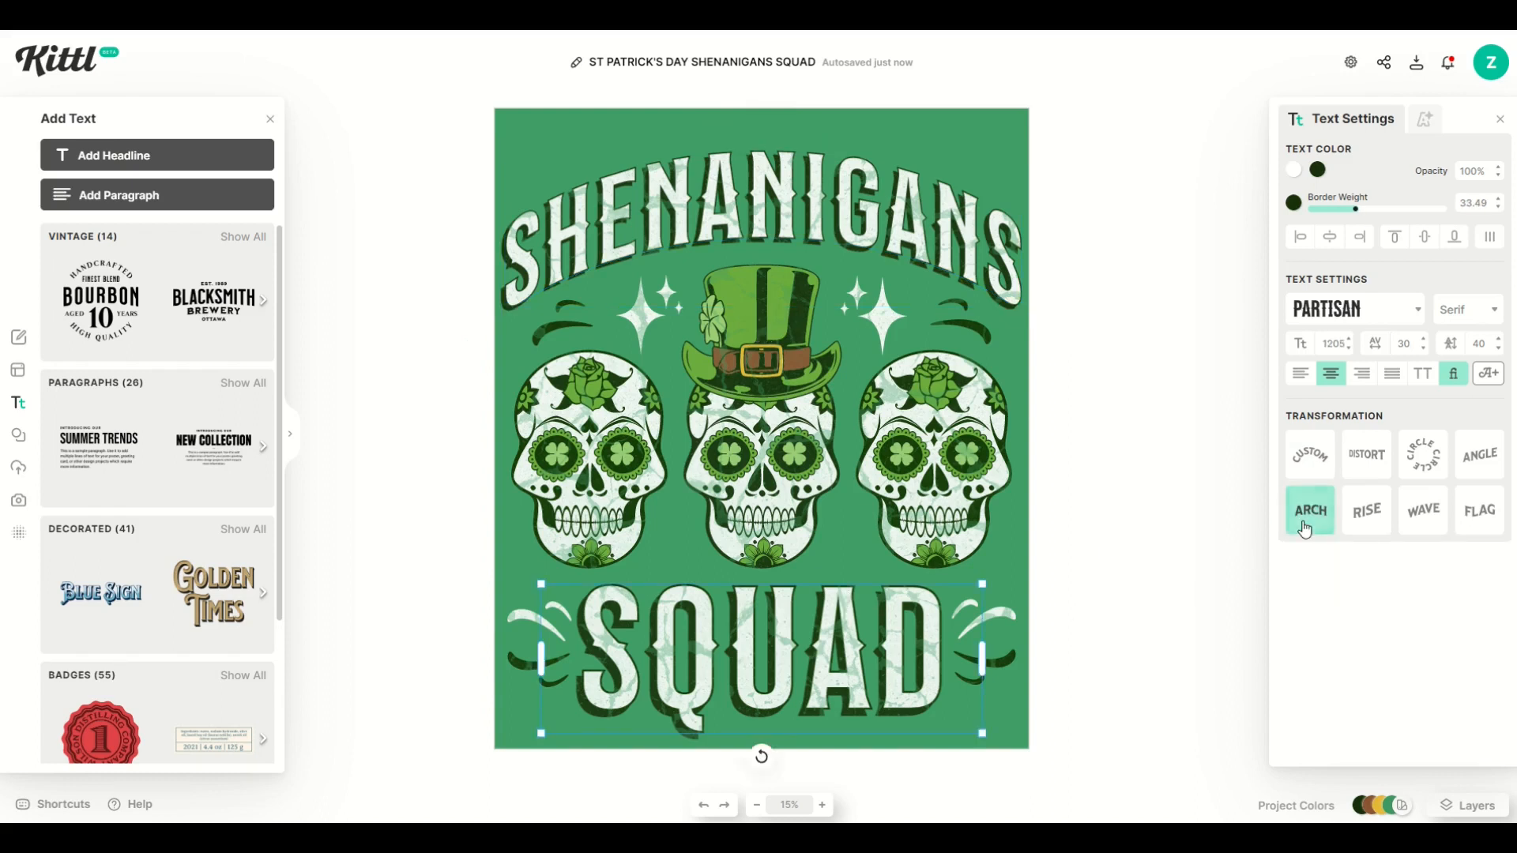
pyautogui.click(780, 225)
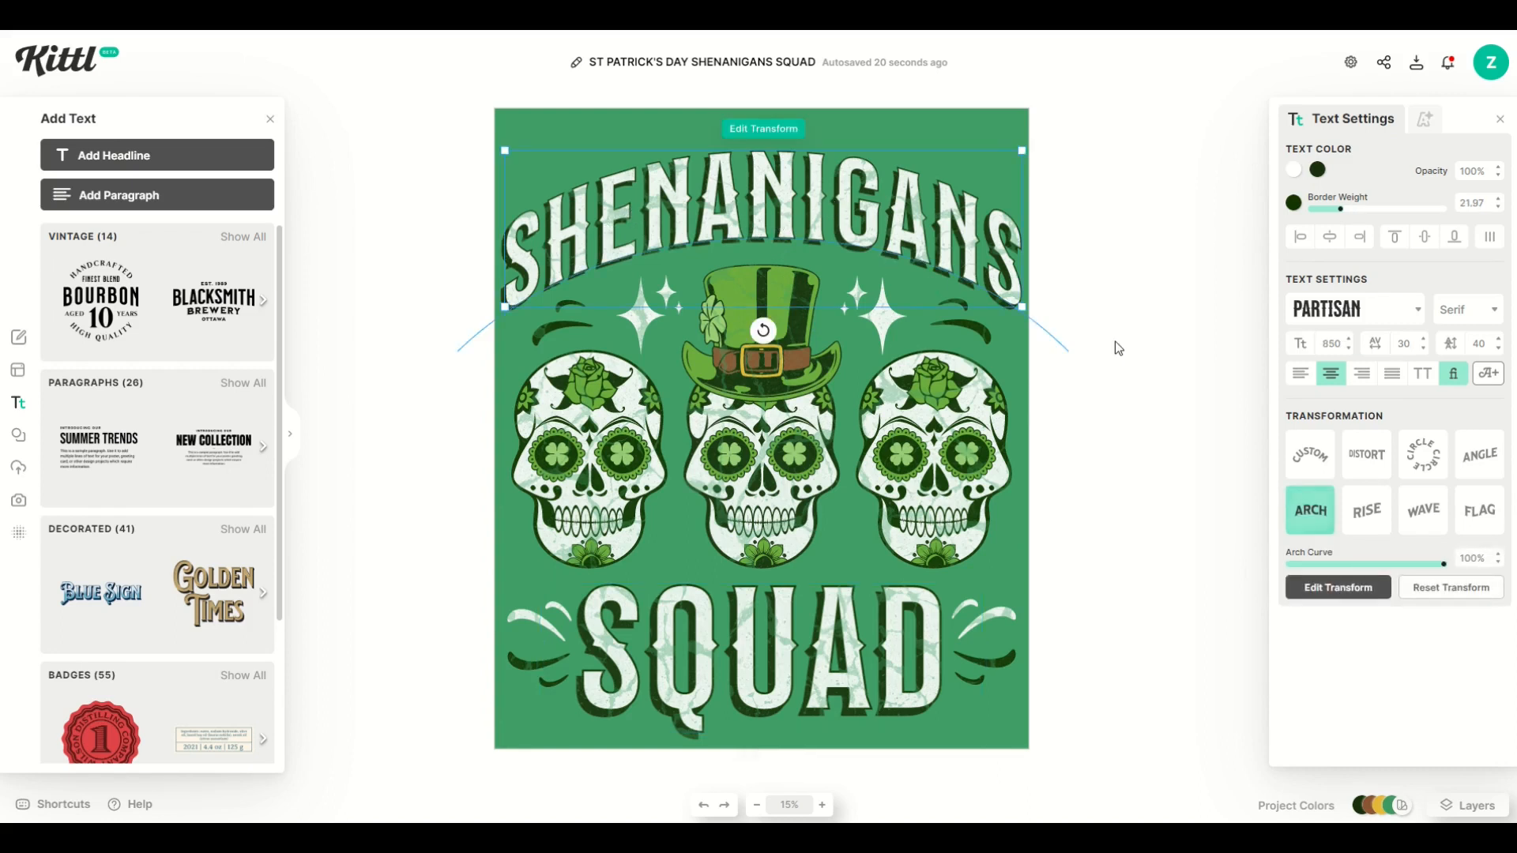
pyautogui.click(856, 667)
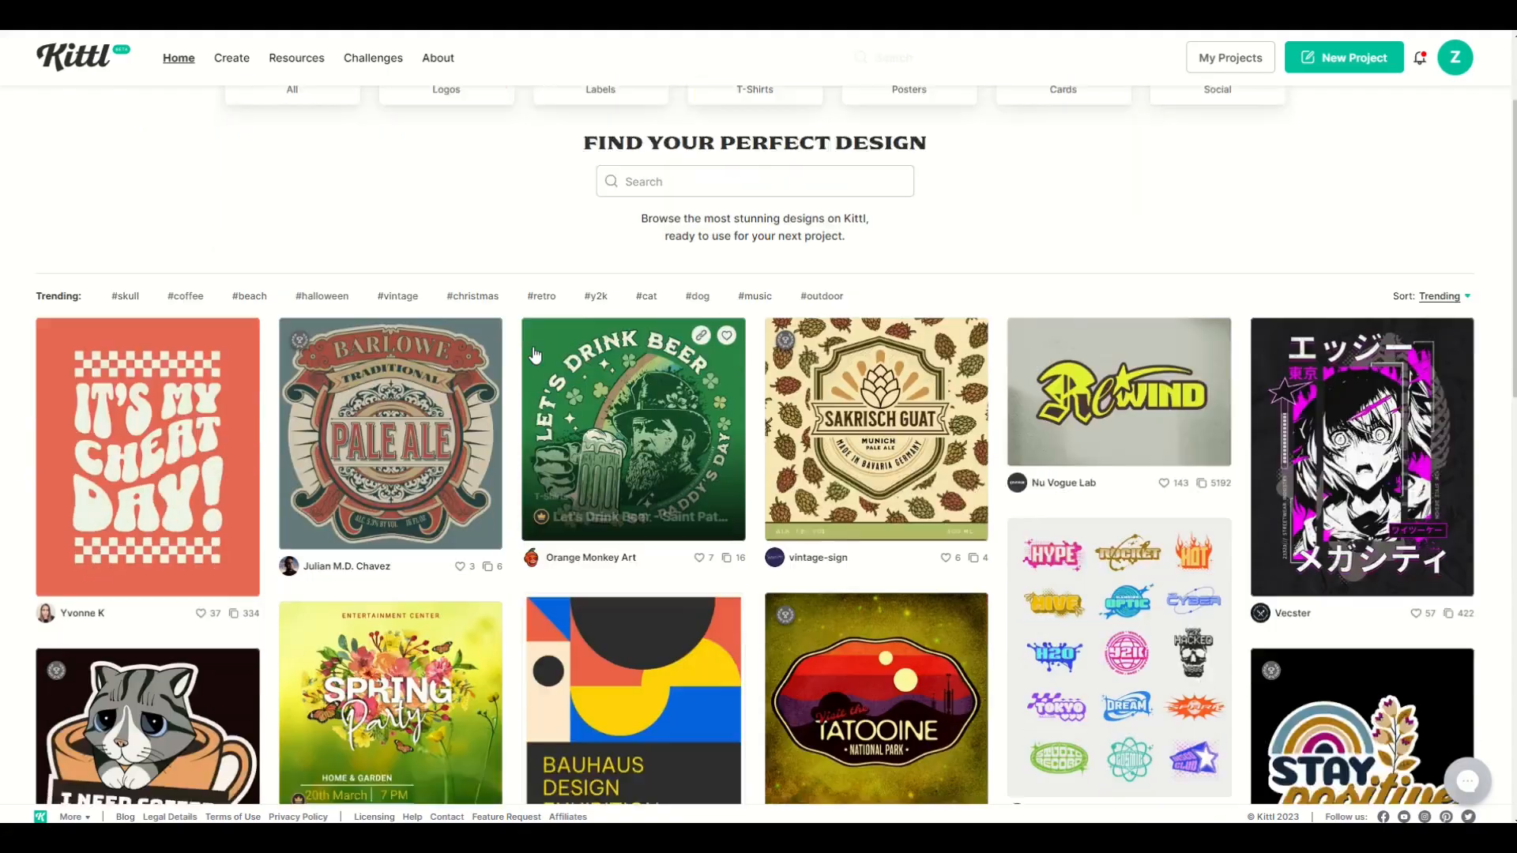
# - Open the American Hot Rods T-shirt template as an editable project and inspect the settings and effects of its AMERICAN text
pyautogui.scroll(-8, 535, 353)
pyautogui.scroll(-12, 535, 353)
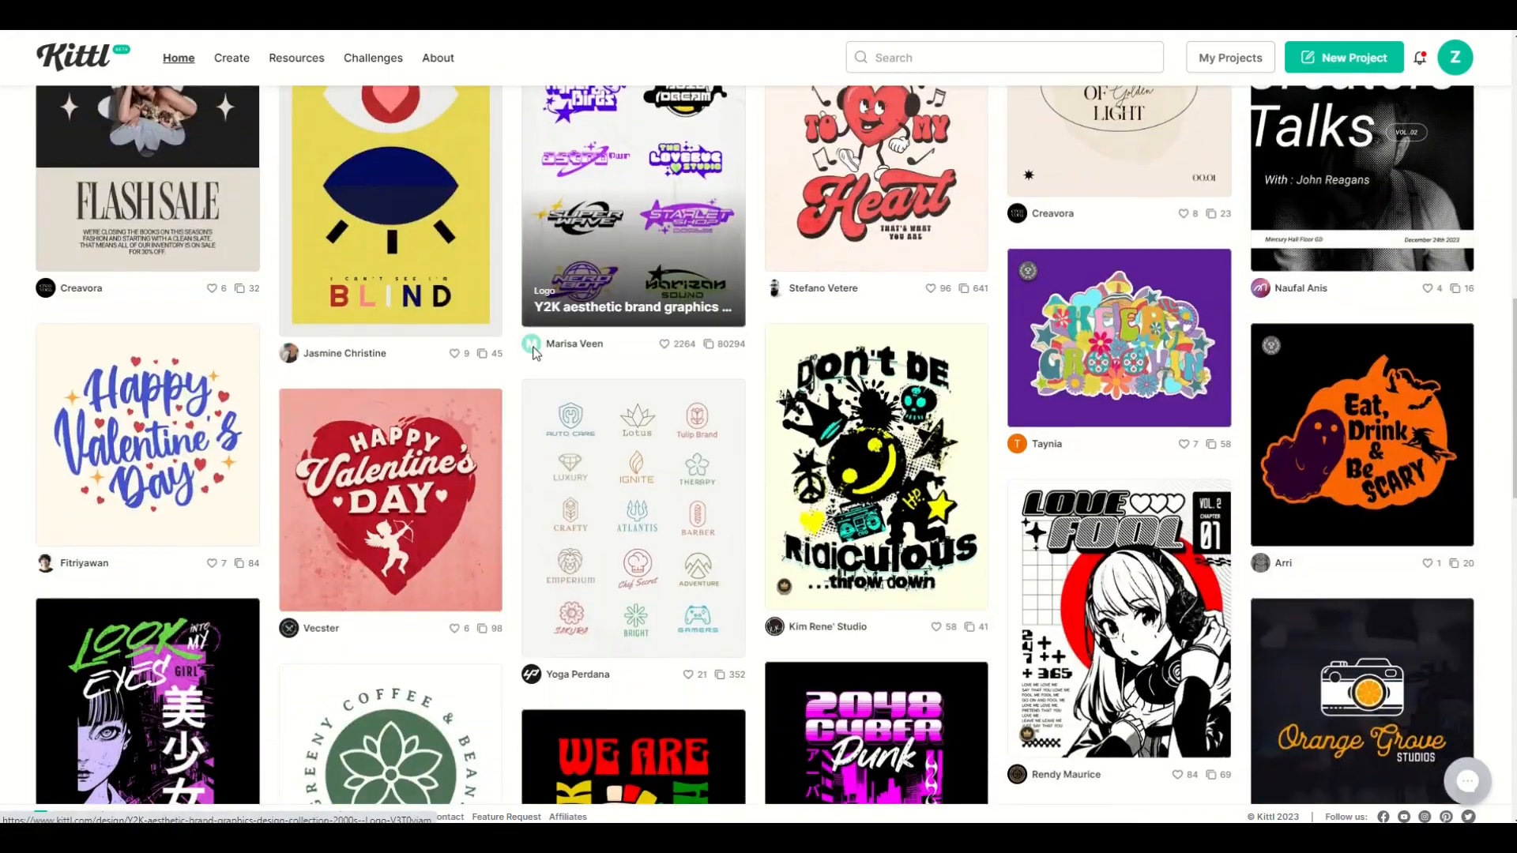
pyautogui.scroll(-5, 534, 356)
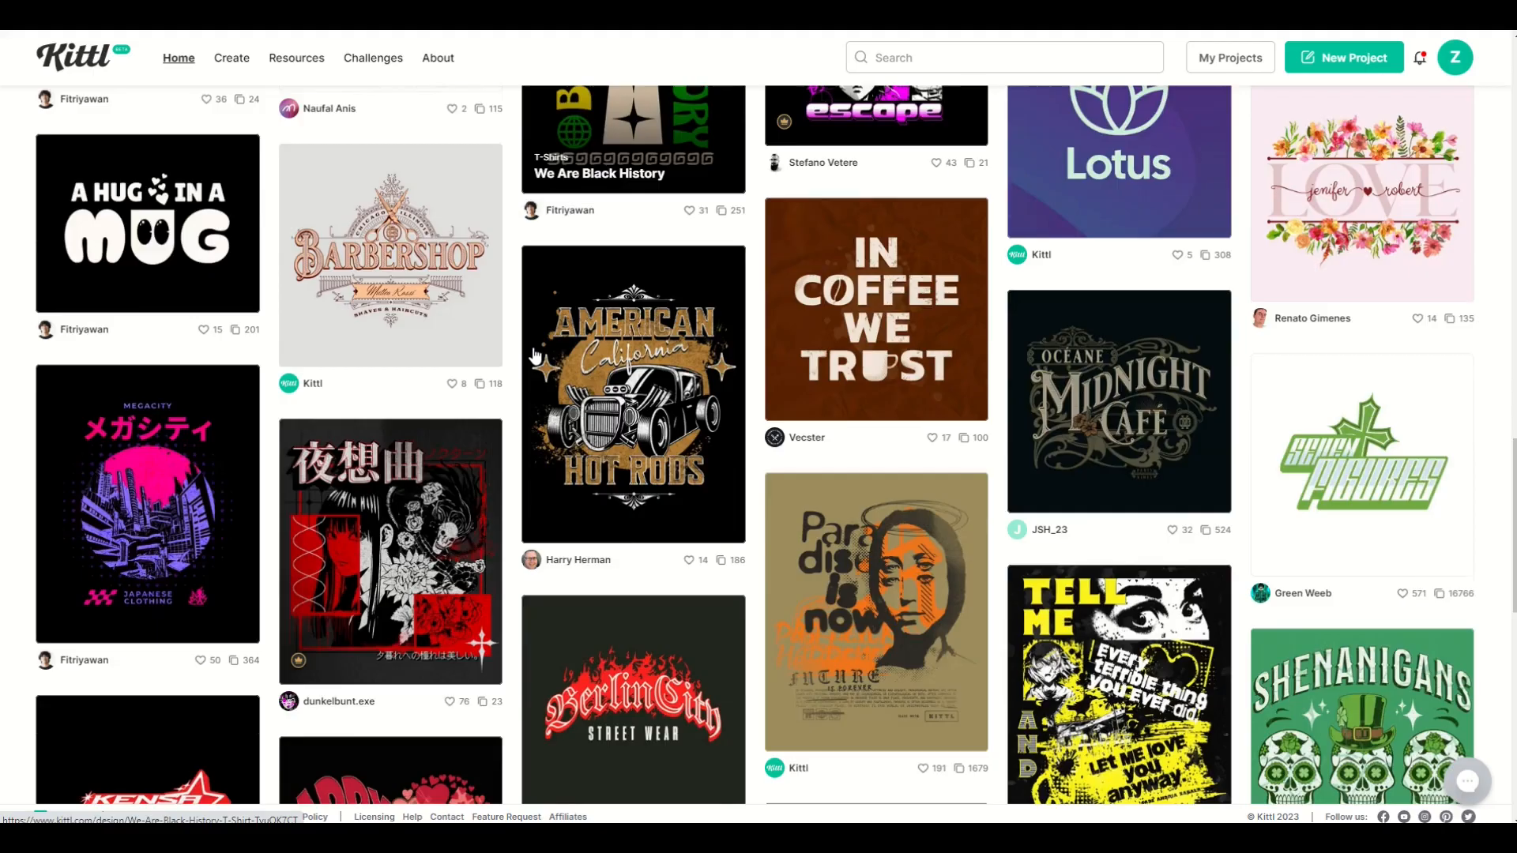
pyautogui.click(624, 389)
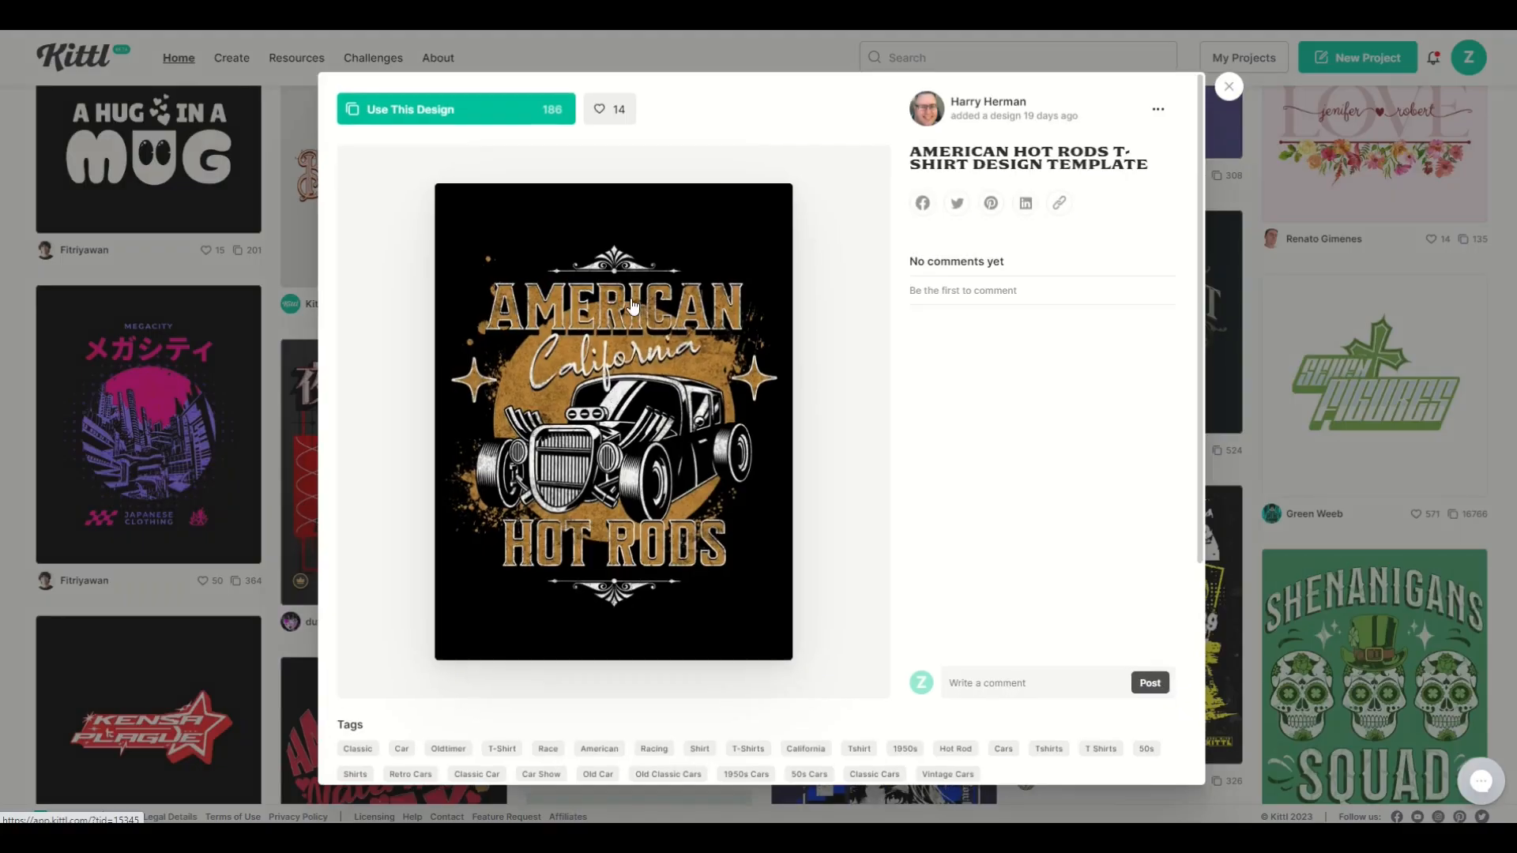
pyautogui.click(479, 120)
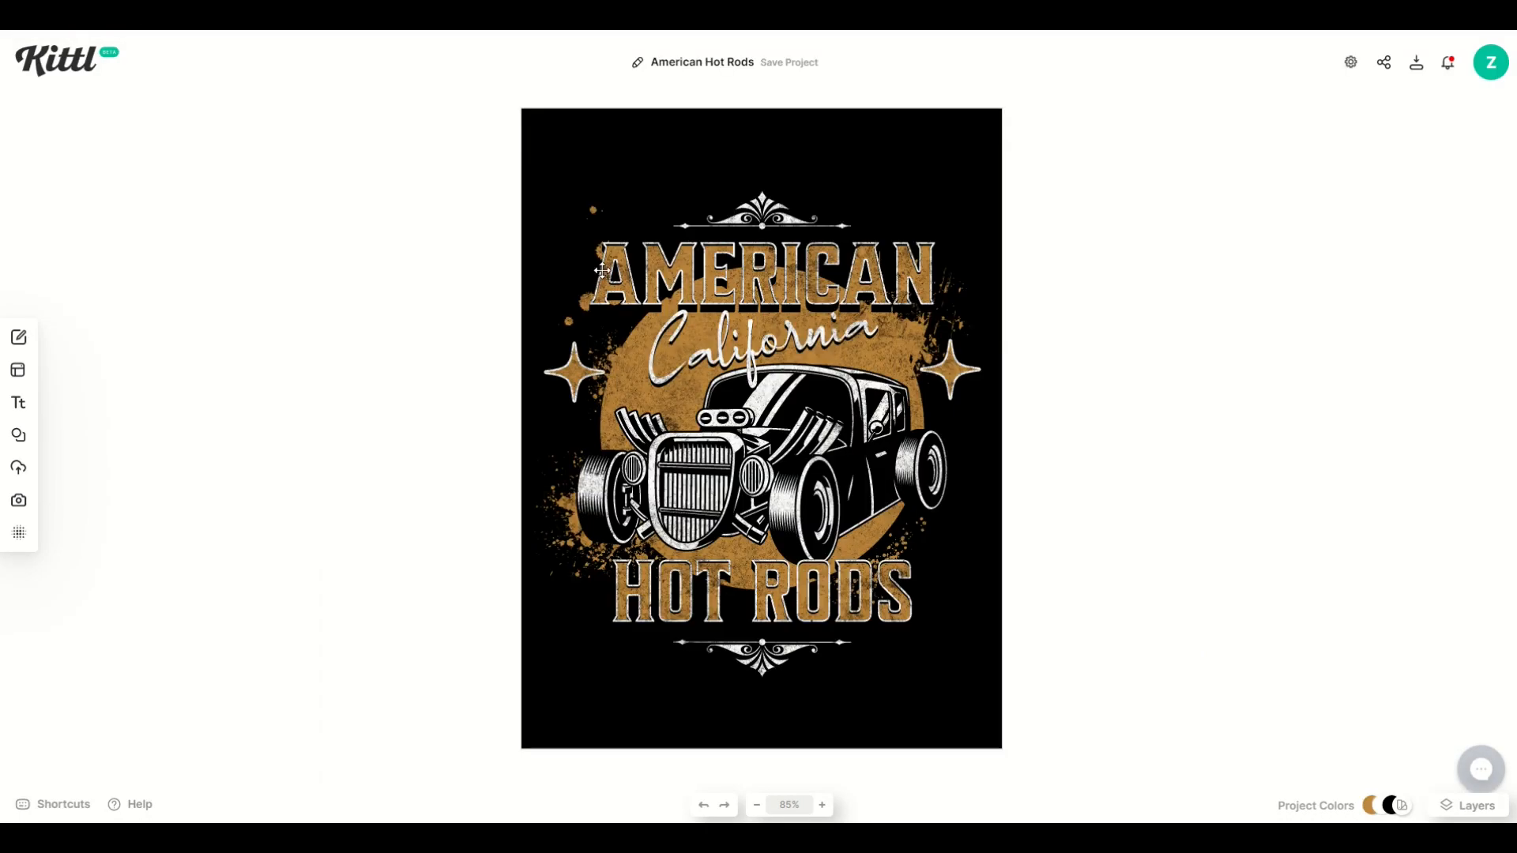
pyautogui.click(626, 275)
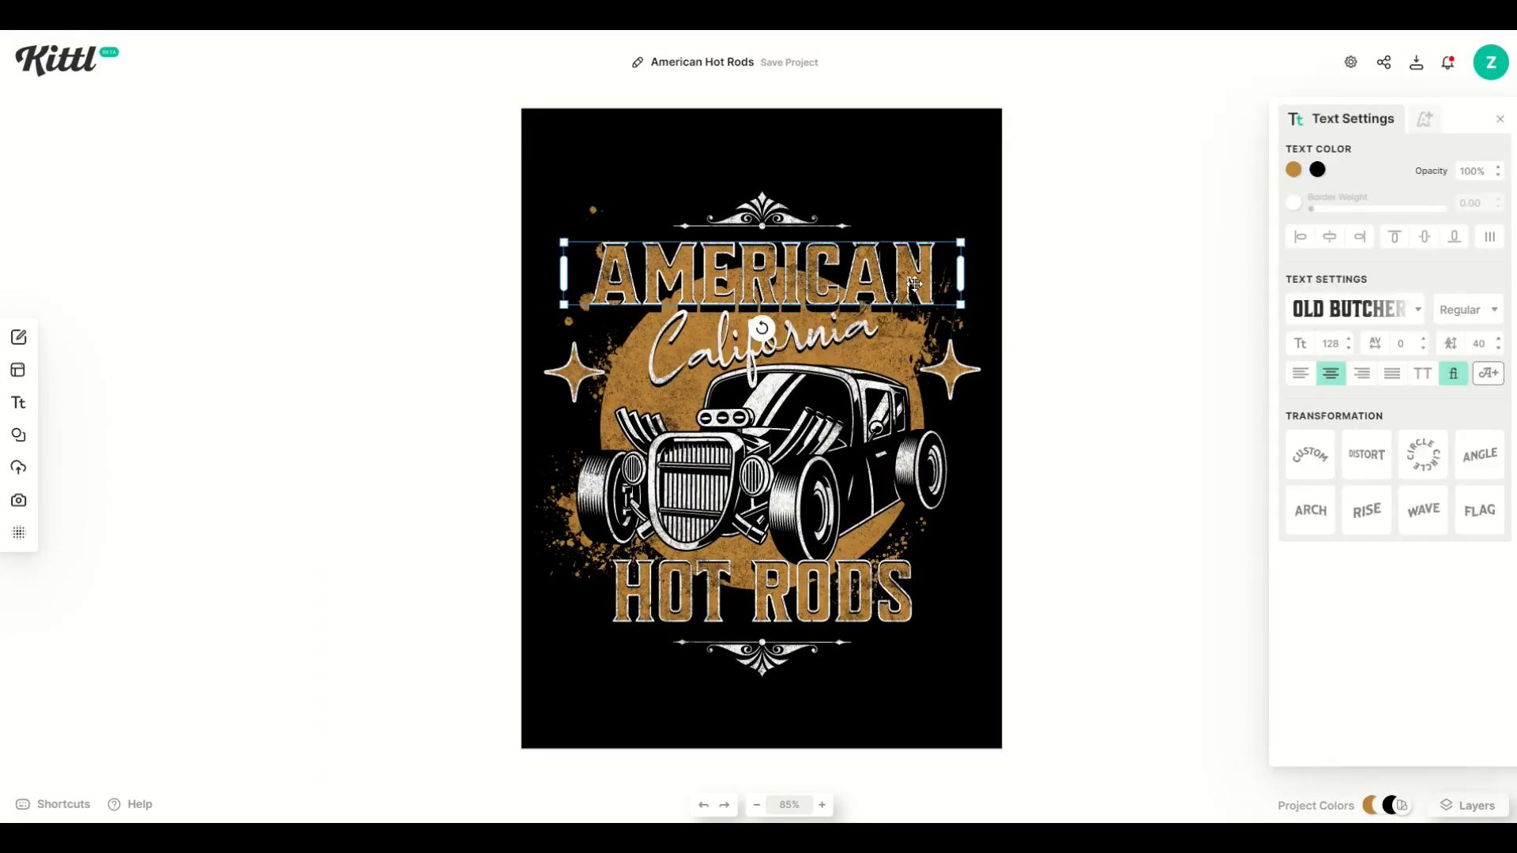
pyautogui.click(1424, 121)
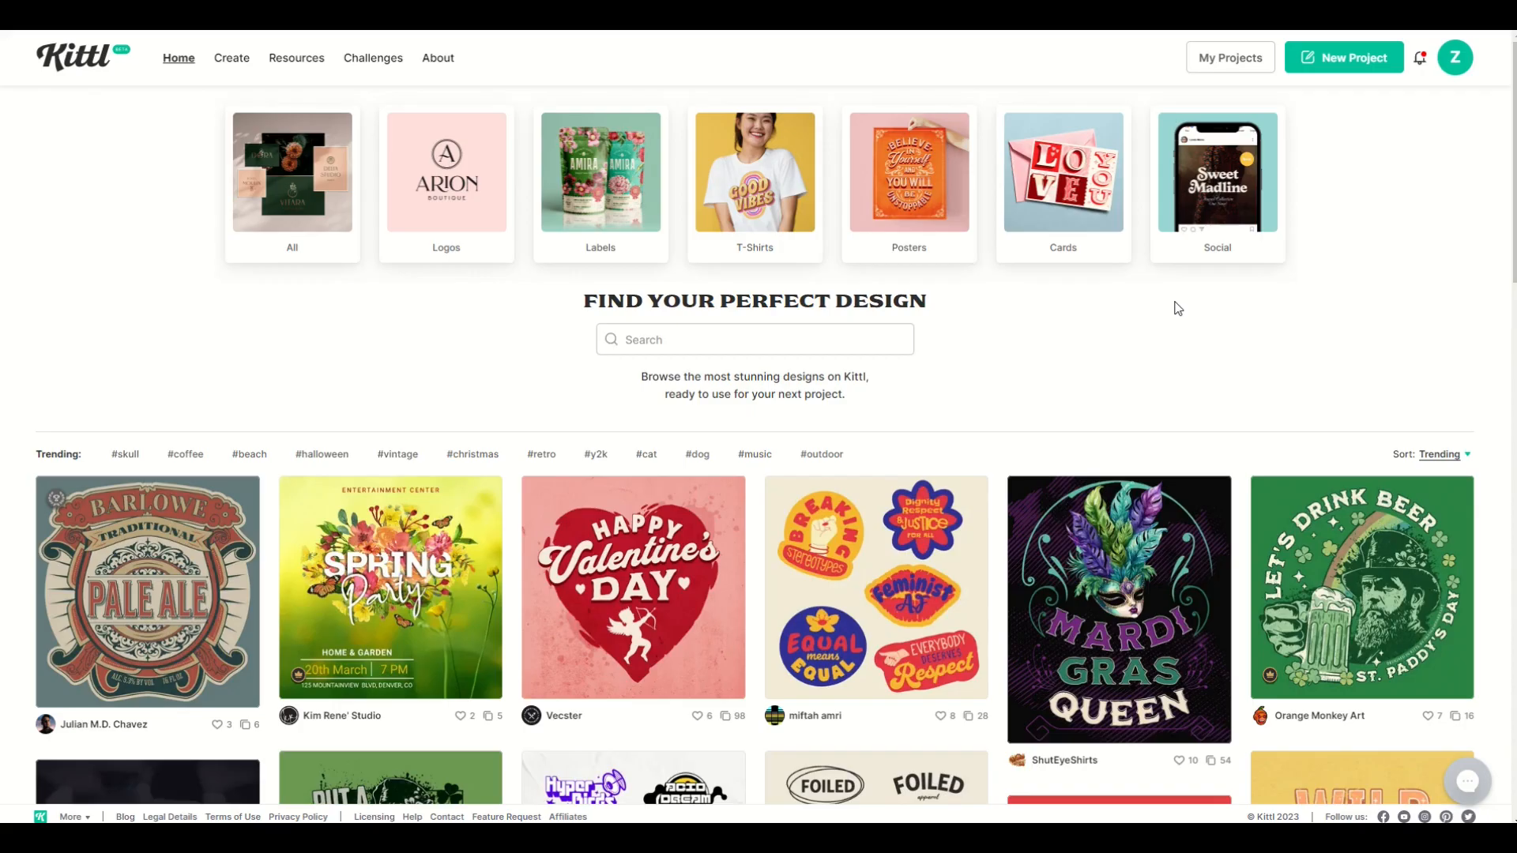
# - Browse the trending template gallery to examine how the designs combine text, illustrations and colours
pyautogui.scroll(-5, 1161, 312)
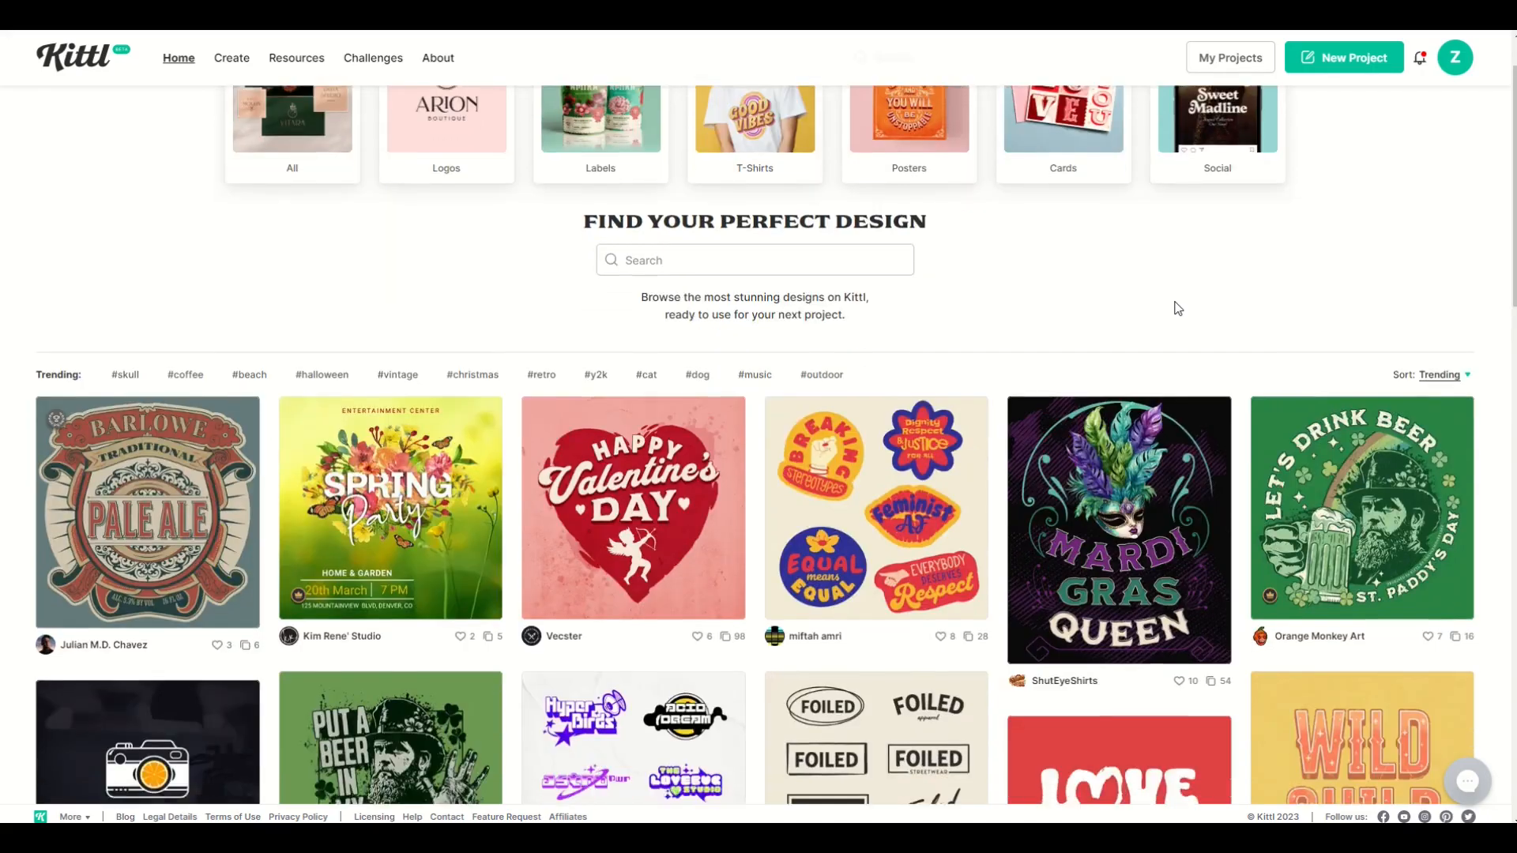
pyautogui.scroll(-6, 1147, 321)
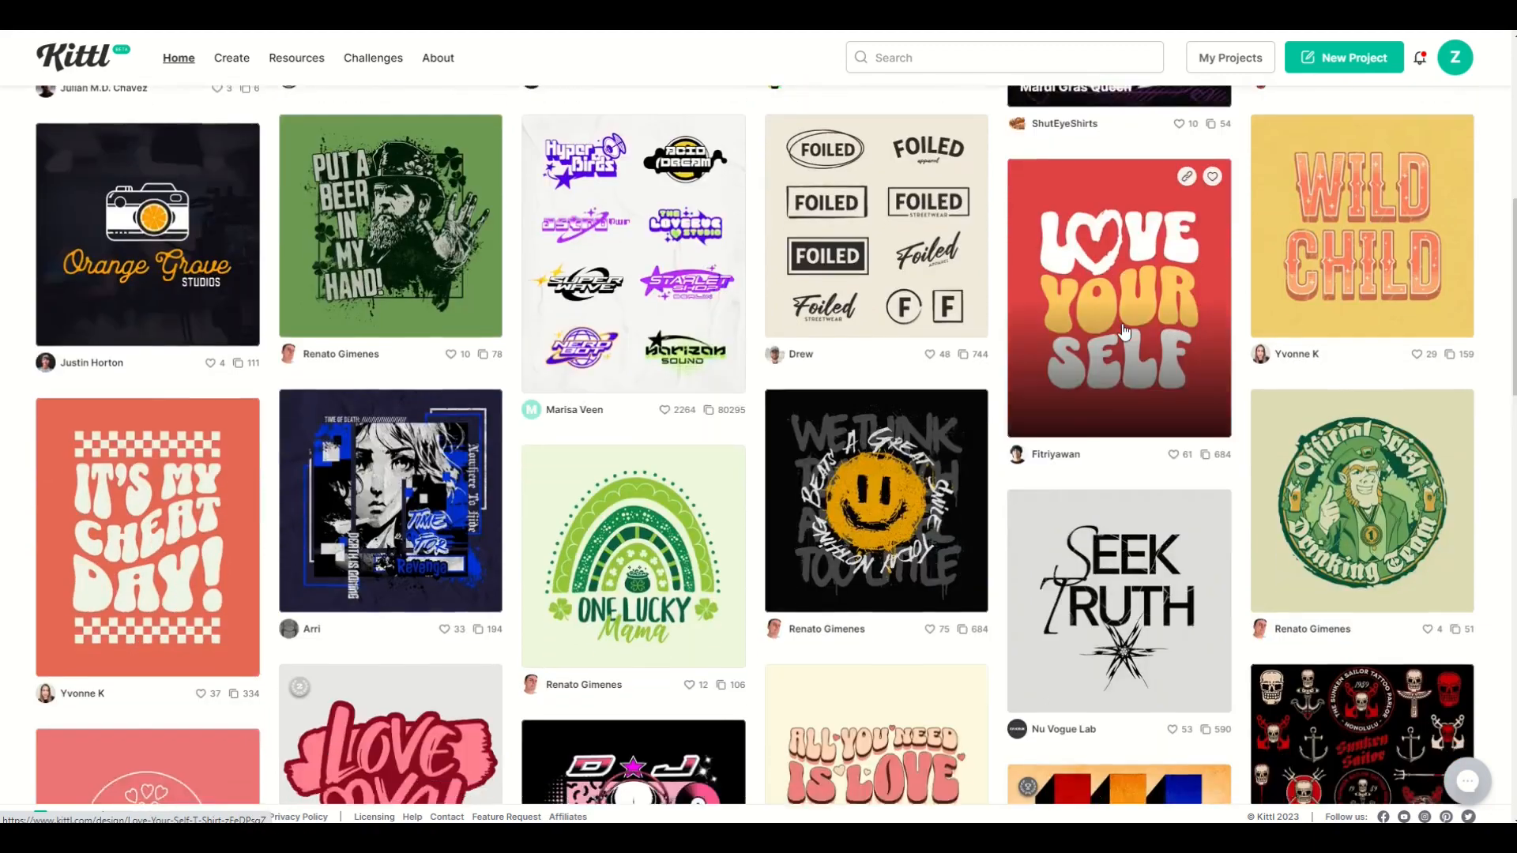
pyautogui.scroll(-7, 1125, 330)
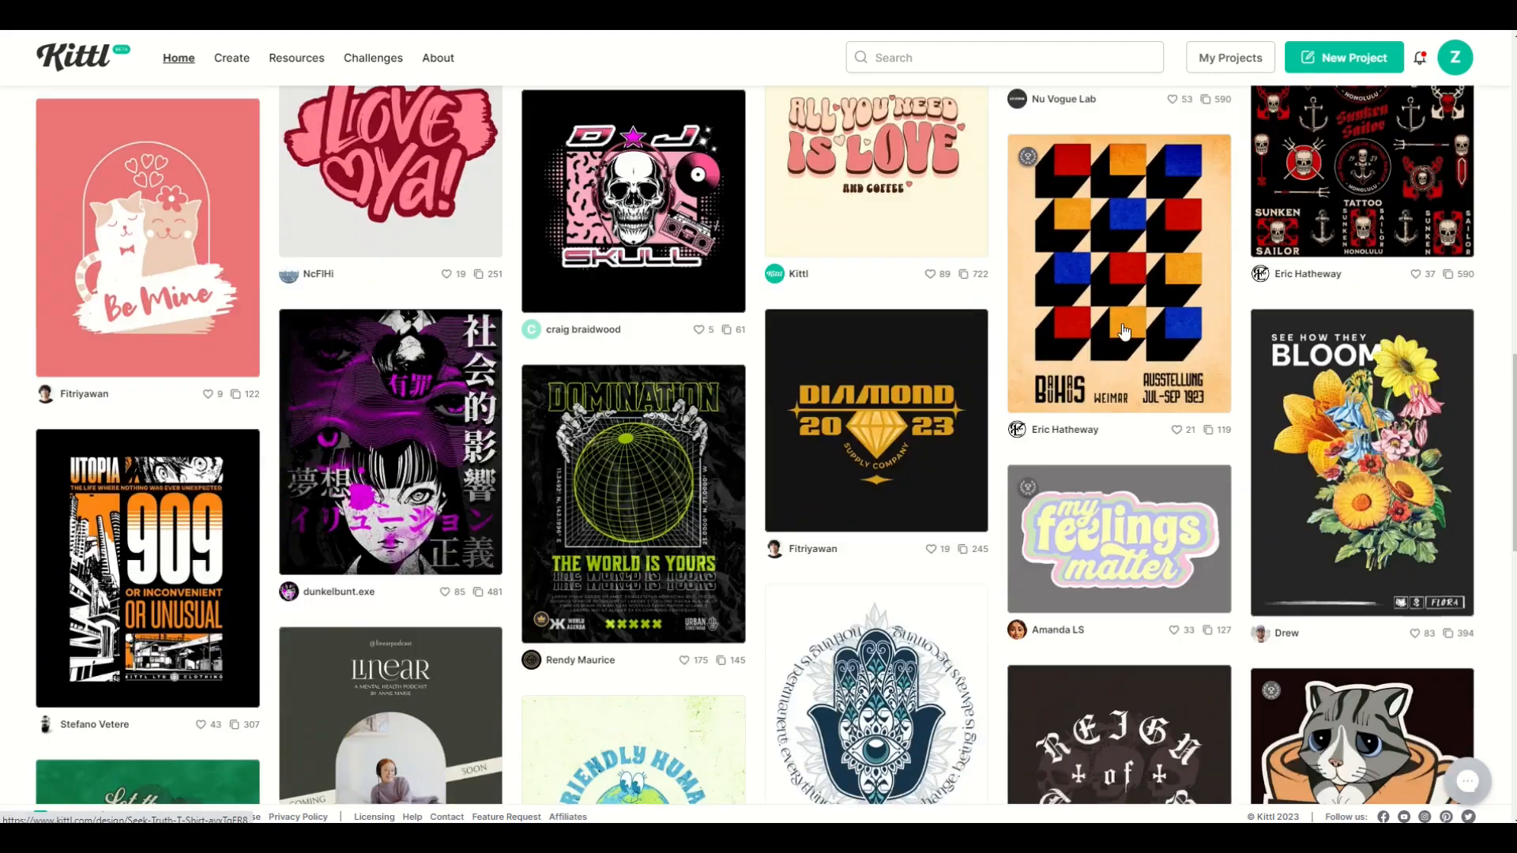
pyautogui.scroll(-8, 1125, 330)
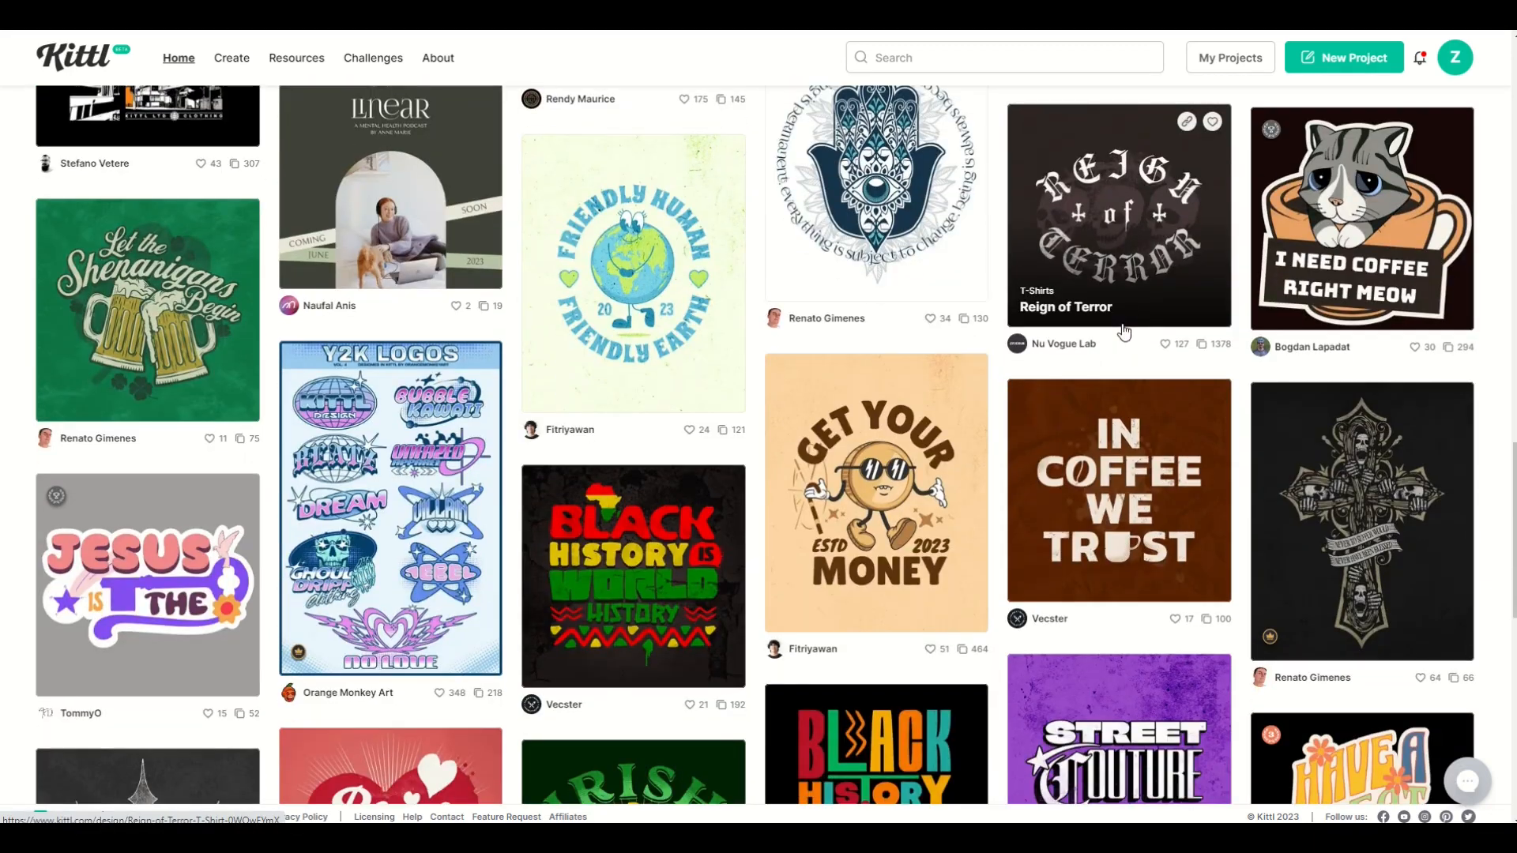
pyautogui.scroll(-1, 1125, 330)
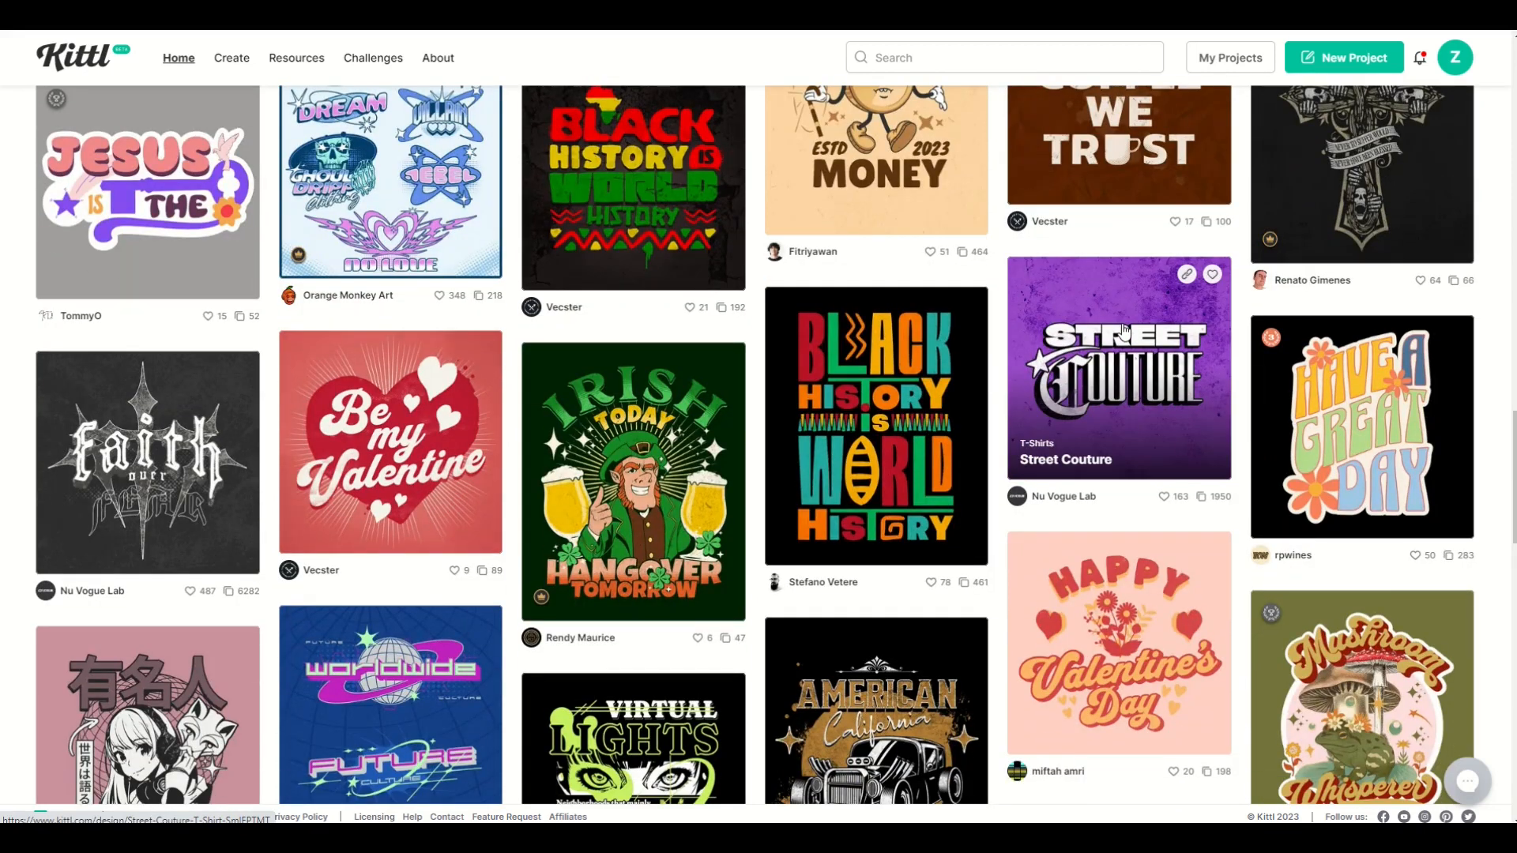
pyautogui.scroll(-7, 1125, 331)
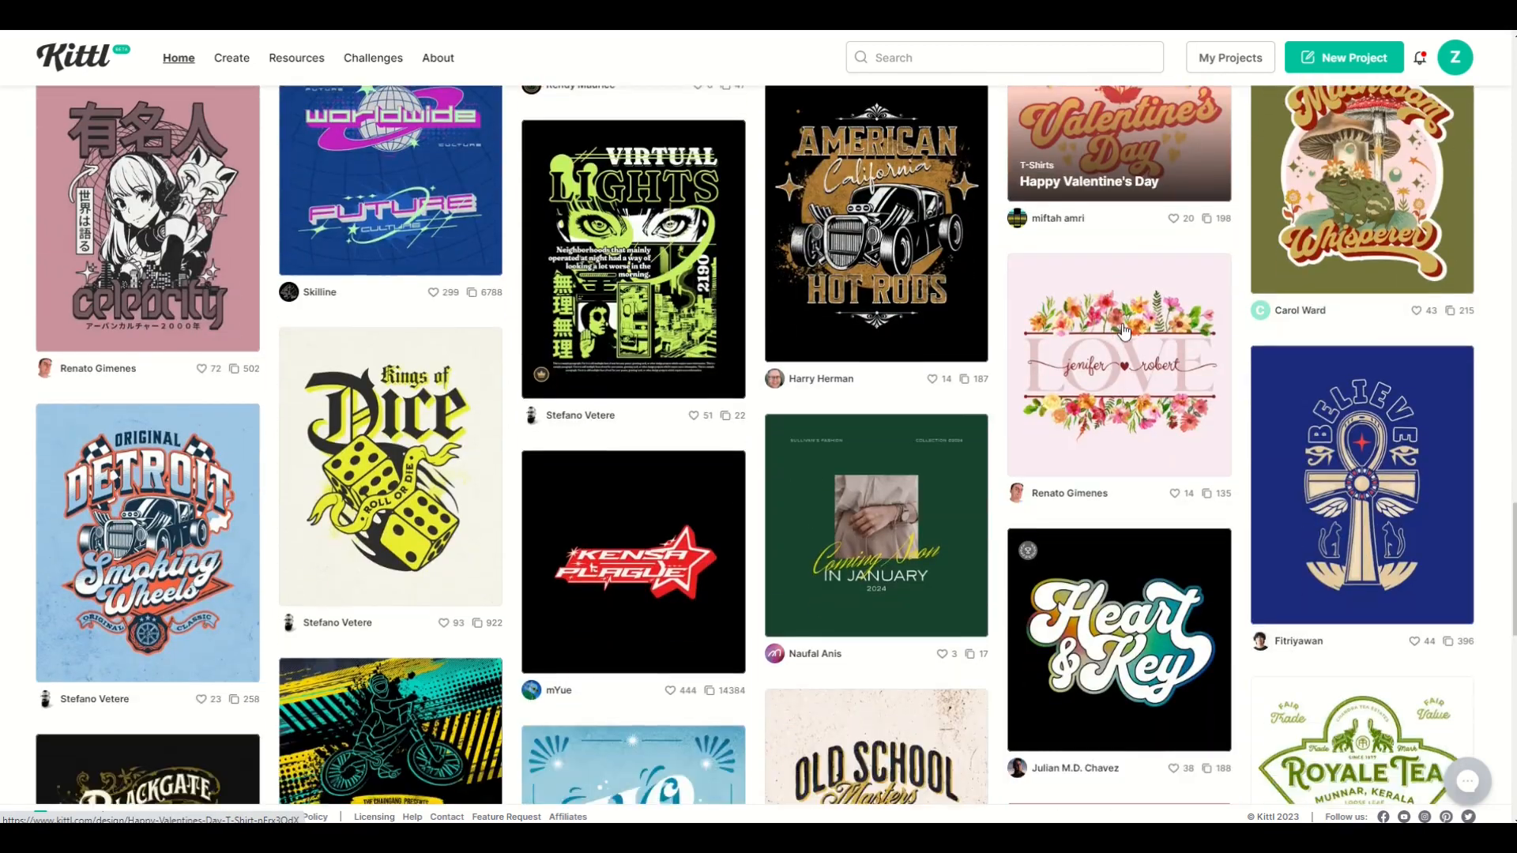
pyautogui.scroll(-6, 1125, 331)
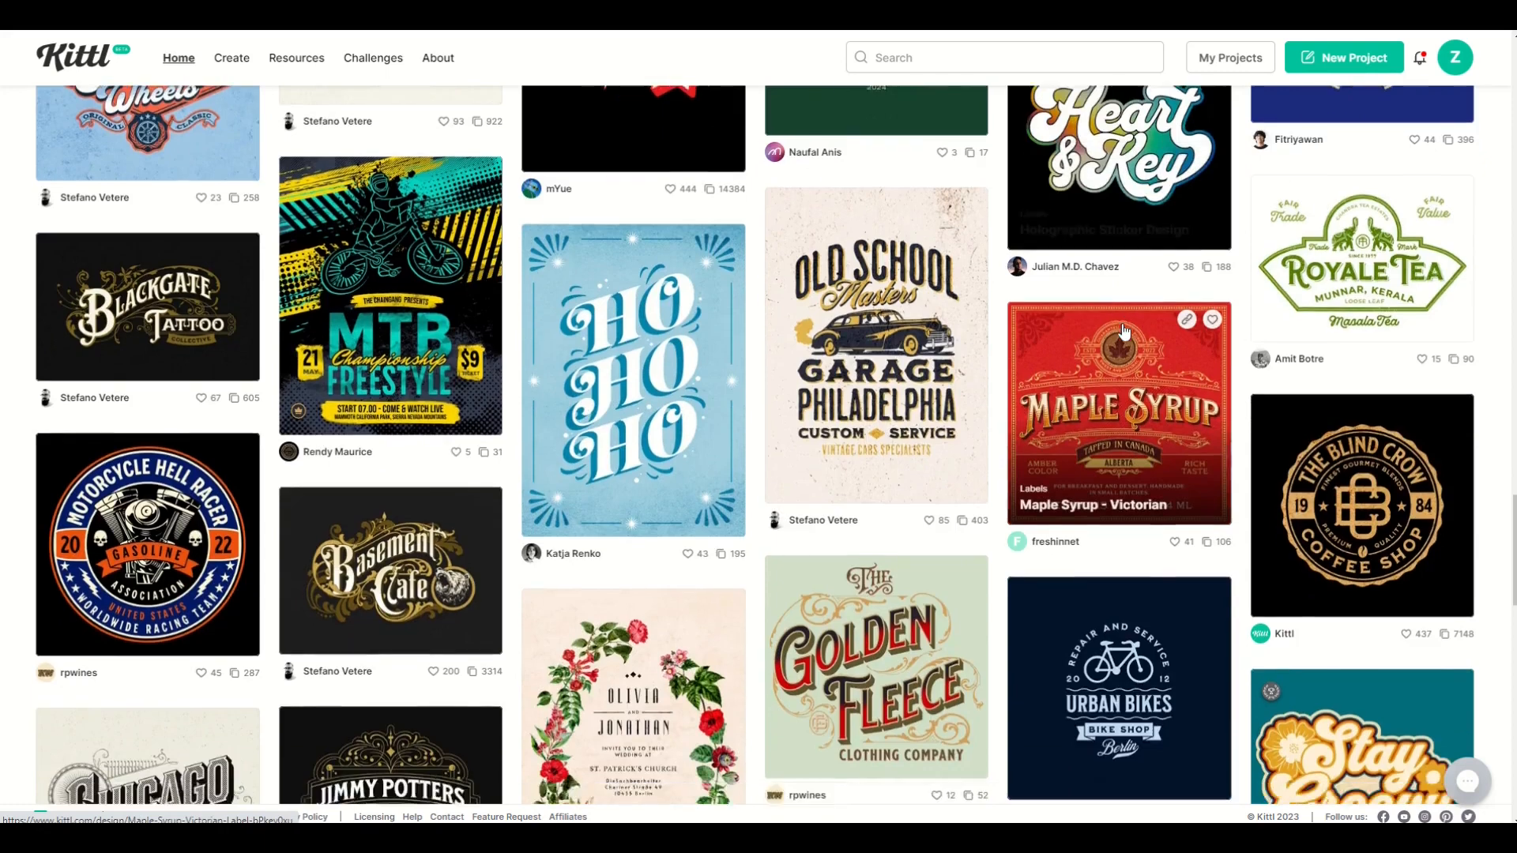
pyautogui.scroll(-6, 1125, 330)
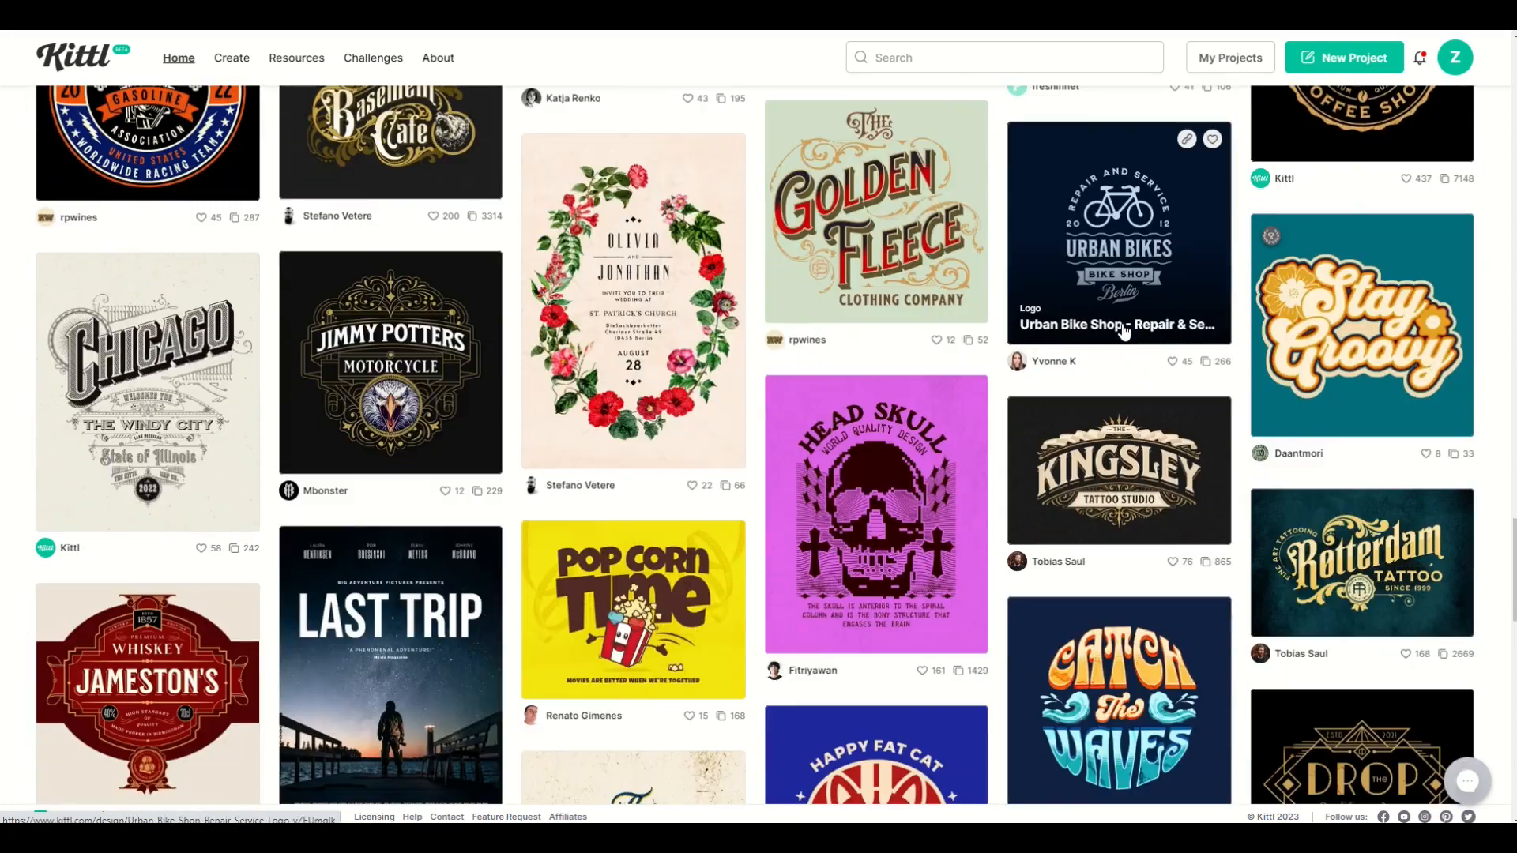
pyautogui.scroll(-4, 1125, 331)
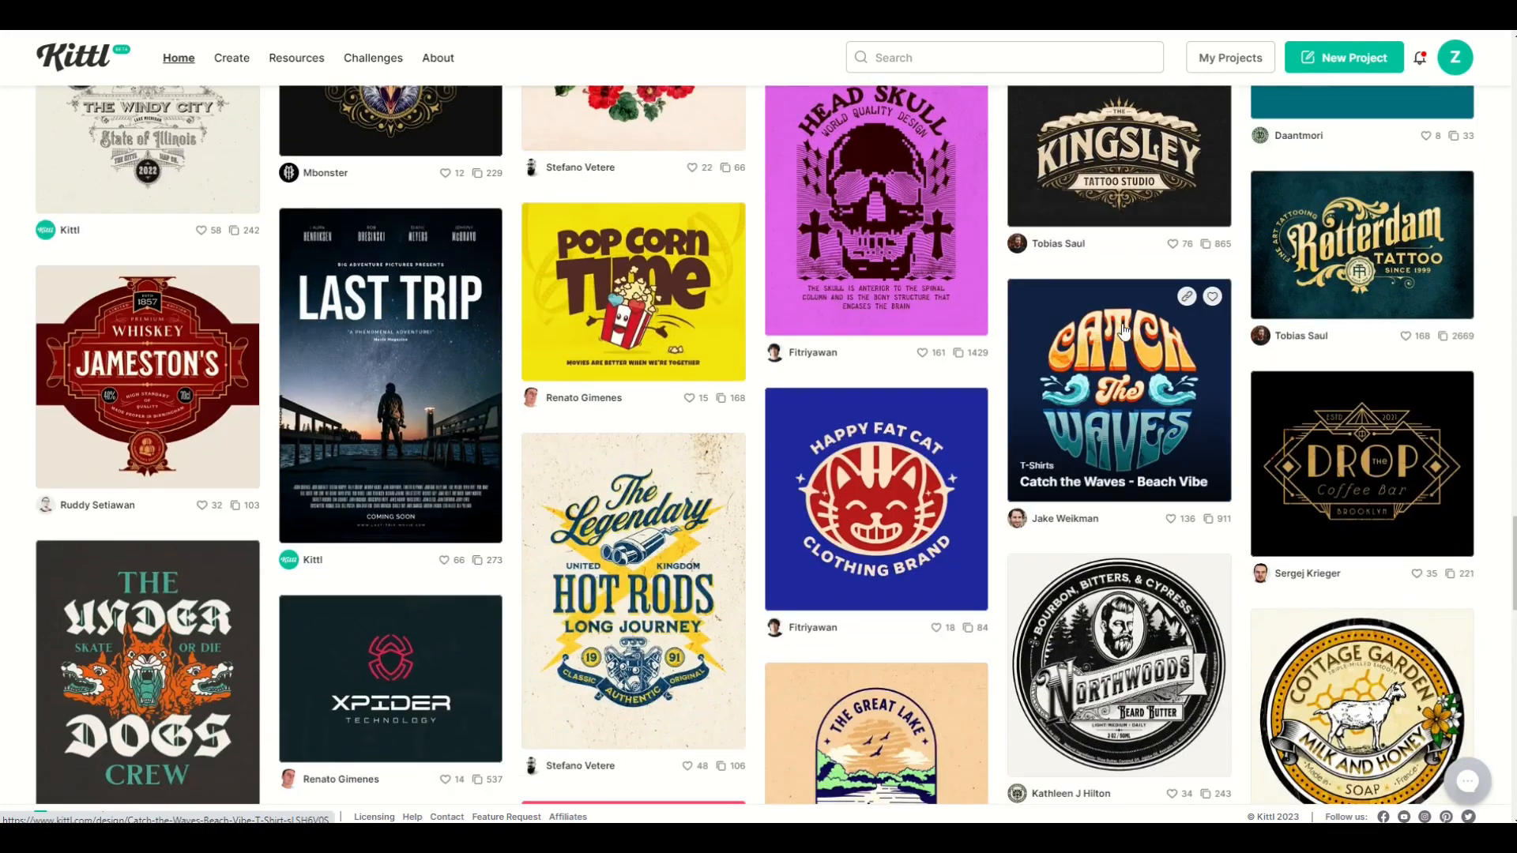
pyautogui.scroll(-8, 1125, 330)
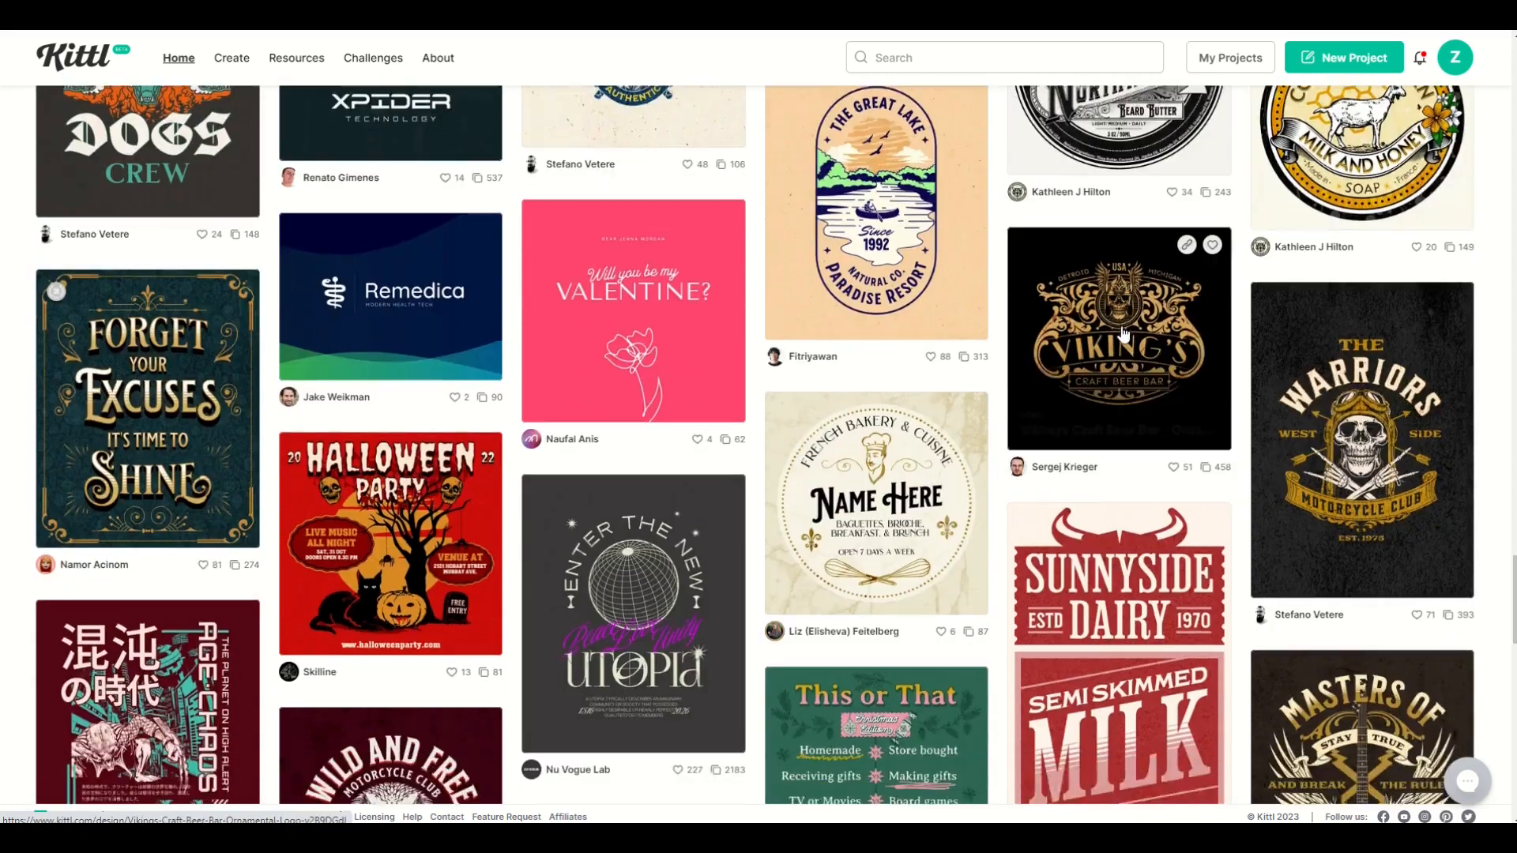
pyautogui.scroll(-2, 1125, 330)
pyautogui.scroll(-2, 1125, 330)
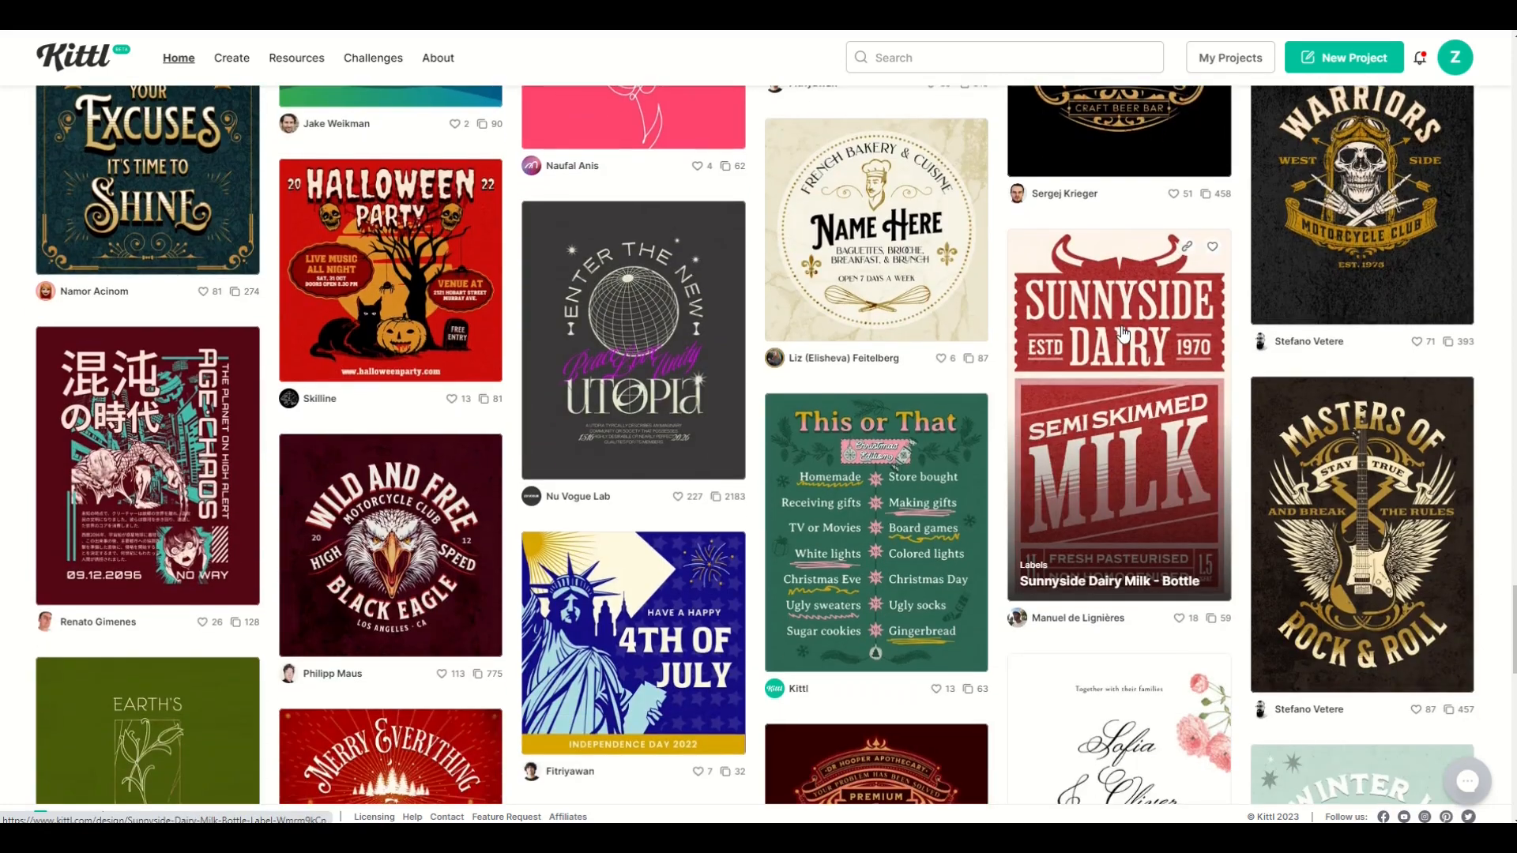
pyautogui.scroll(-4, 1124, 331)
pyautogui.scroll(-3, 1123, 332)
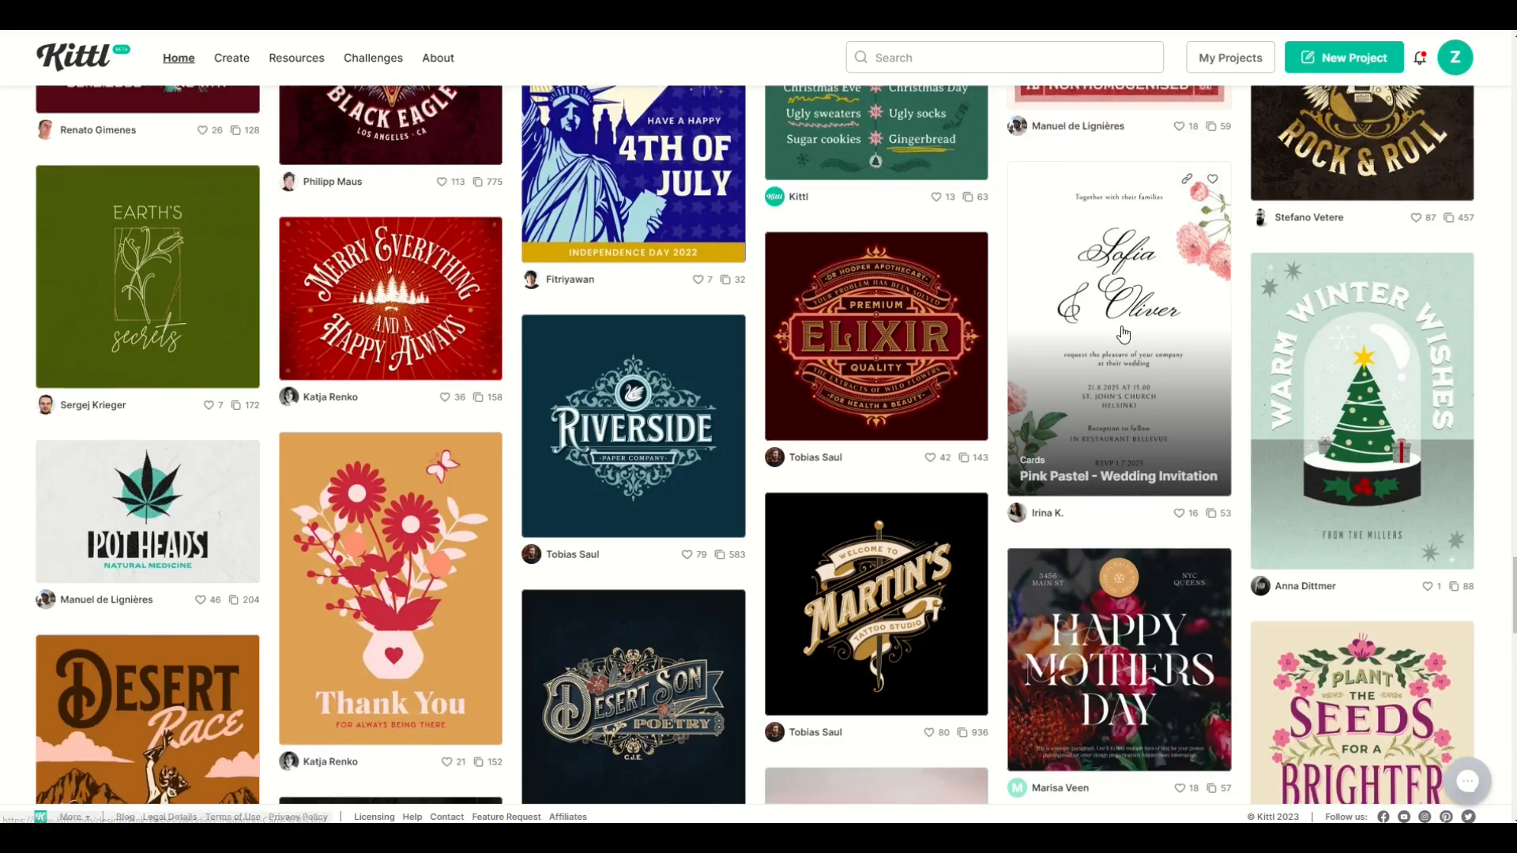
pyautogui.scroll(-2, 1124, 332)
pyautogui.scroll(-6, 1123, 332)
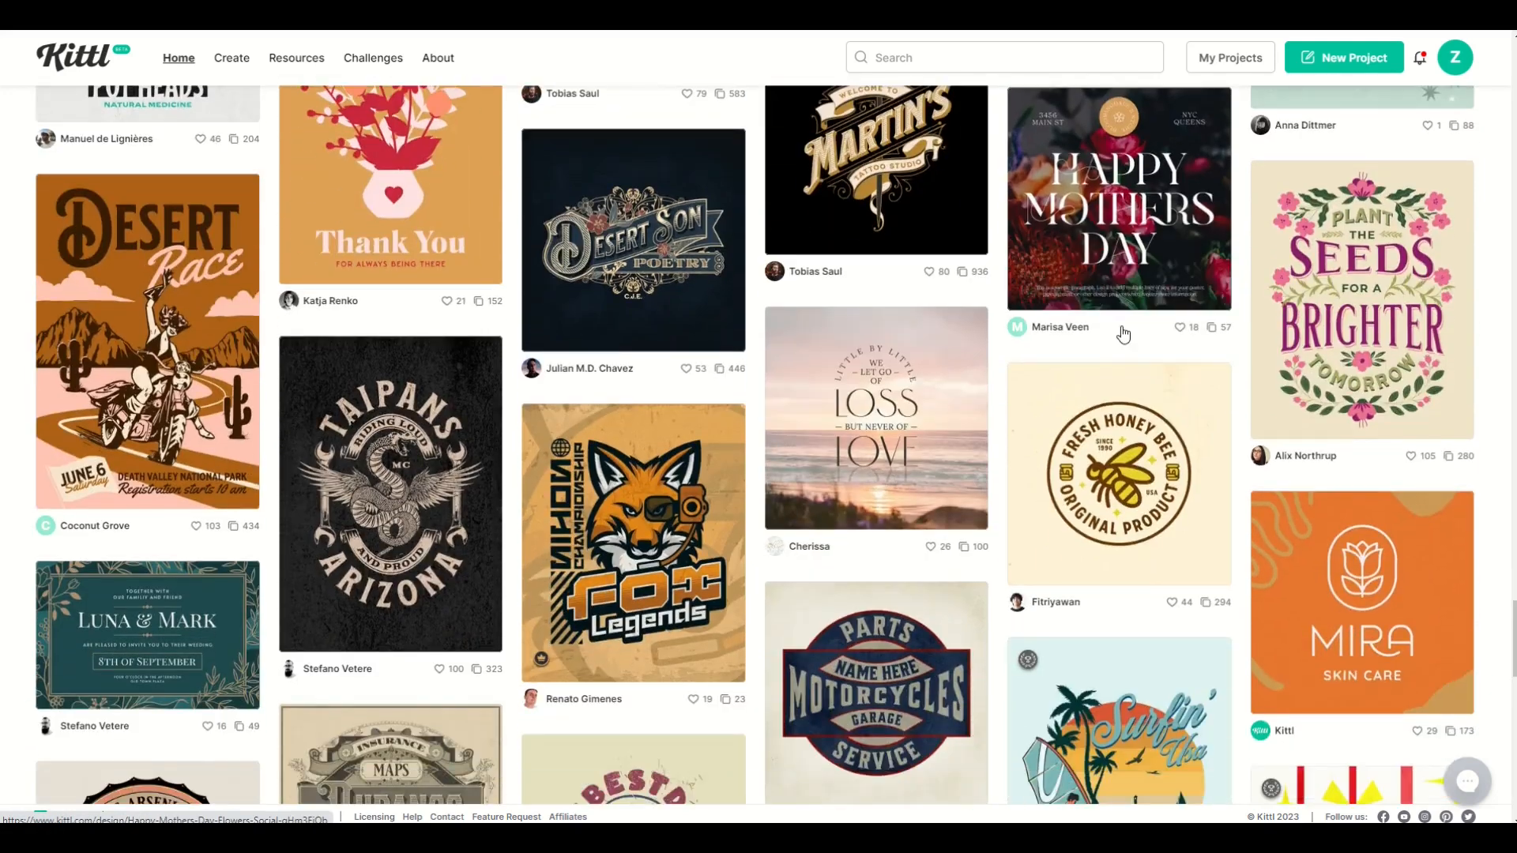
pyautogui.scroll(-7, 1123, 332)
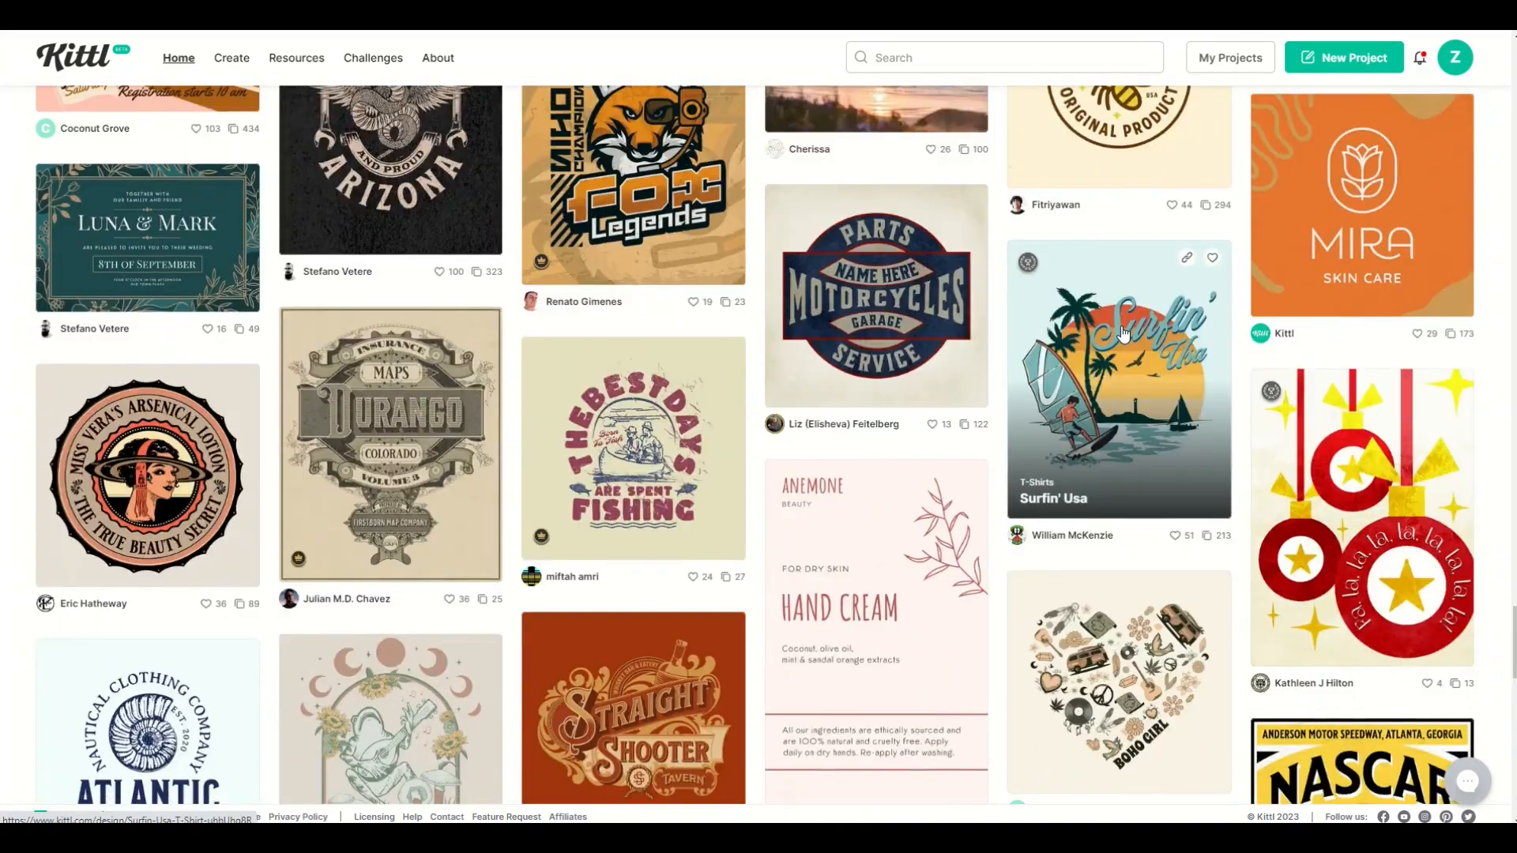
pyautogui.scroll(-6, 1123, 334)
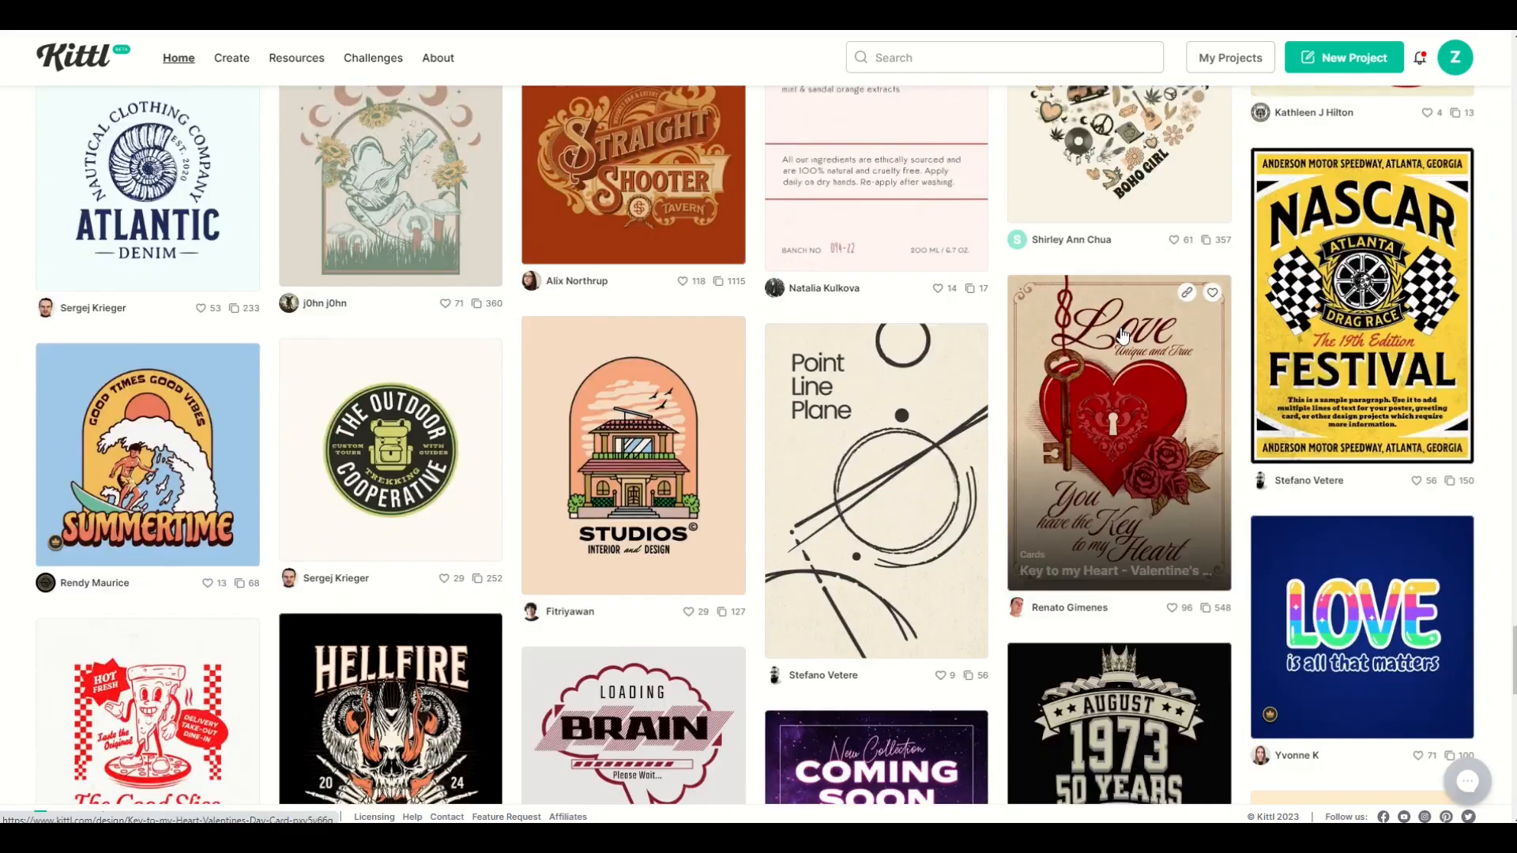
pyautogui.scroll(-6, 1124, 333)
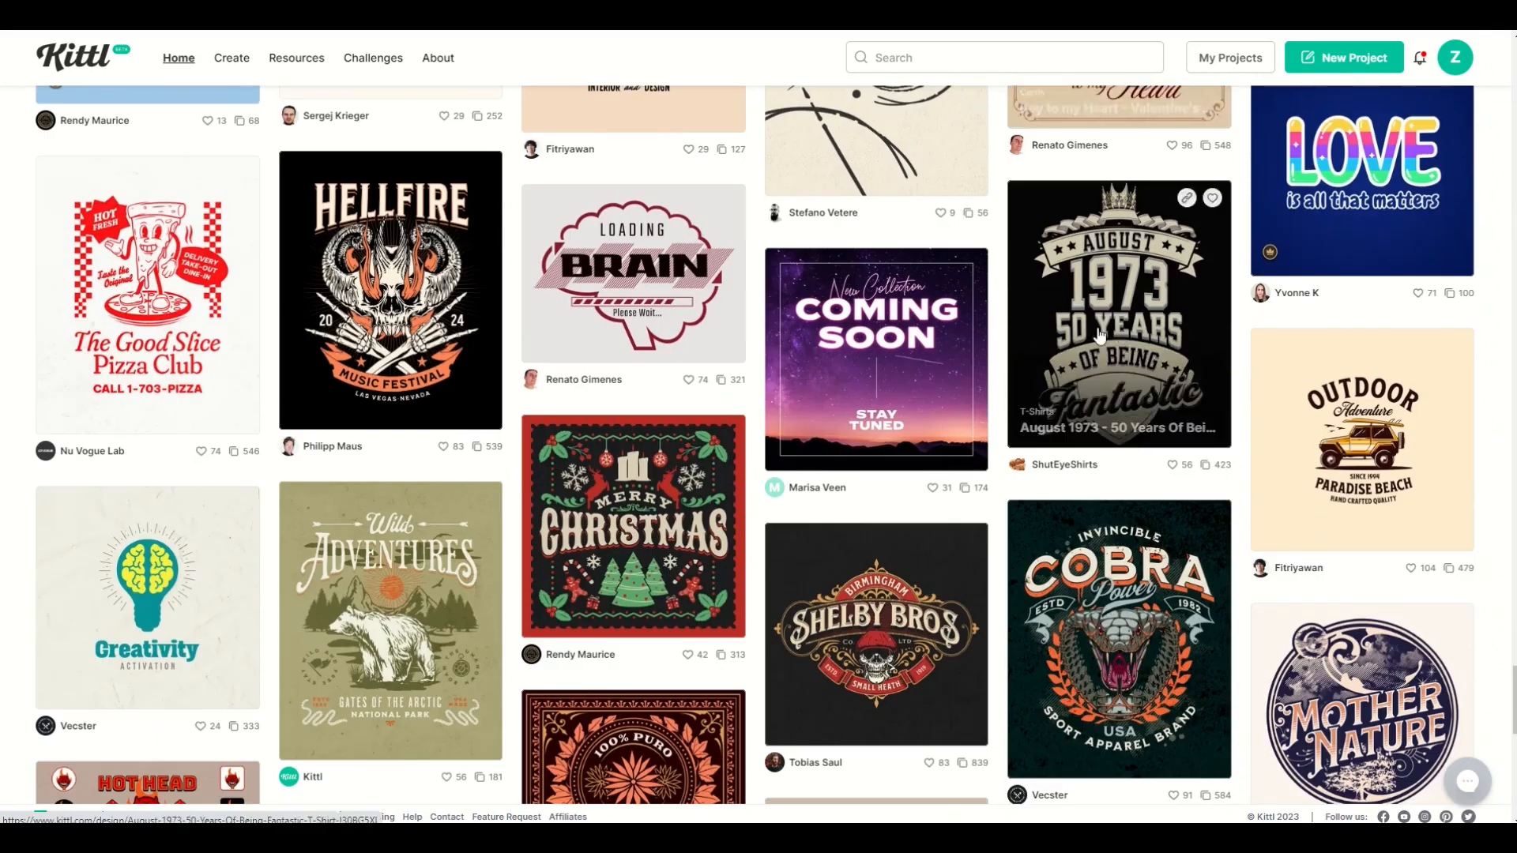
# - Find the DJ SKULL T-shirt template in the gallery and open it as an editable project
pyautogui.scroll(-2, 924, 330)
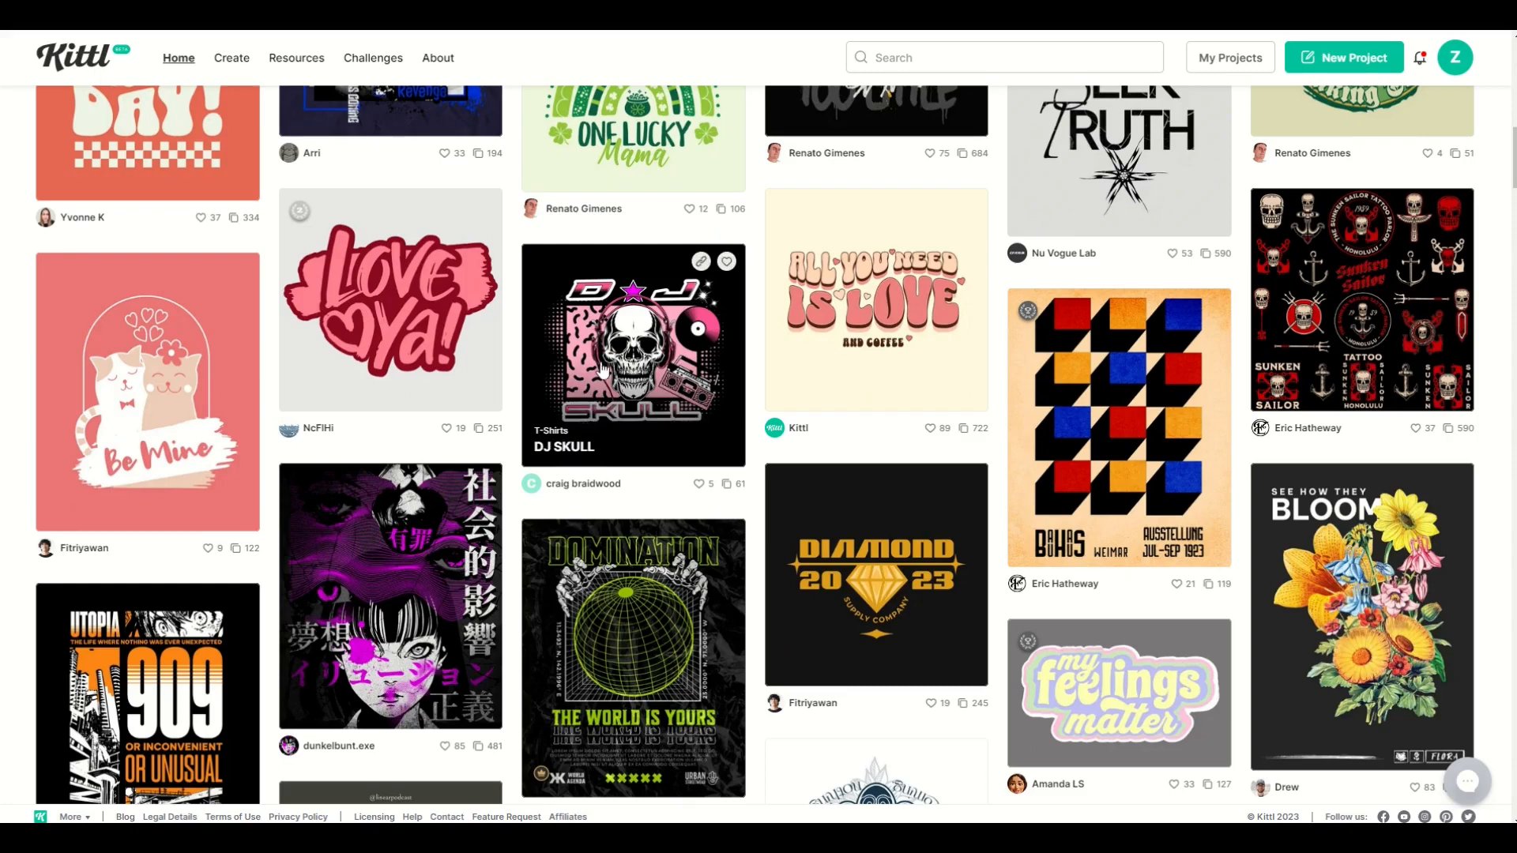
pyautogui.click(629, 387)
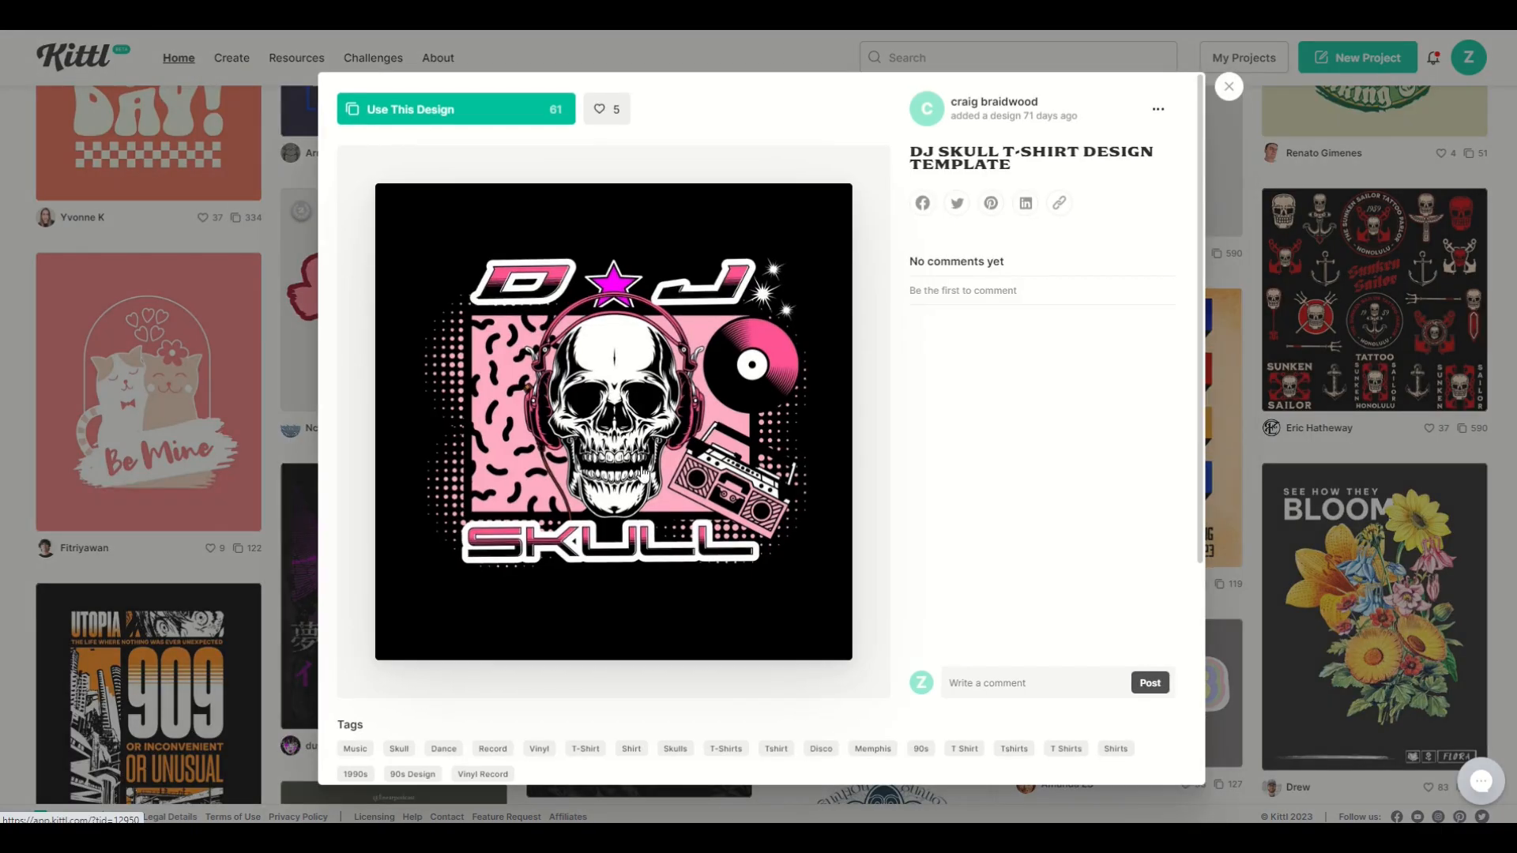
pyautogui.click(407, 111)
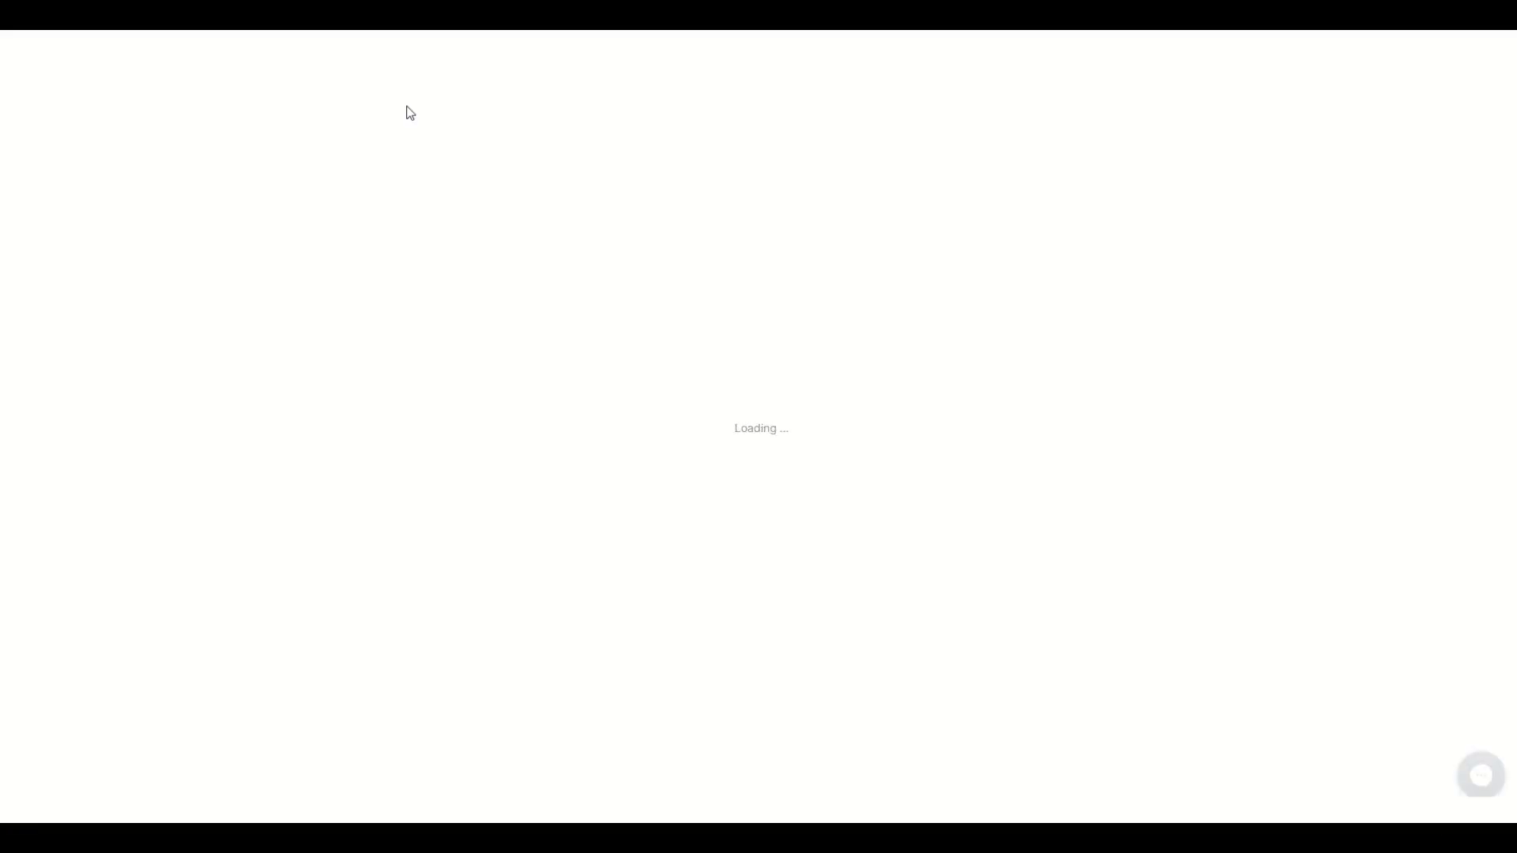
# - Inspect the background colour settings and document colours of the DJ SKULL design
pyautogui.click(477, 185)
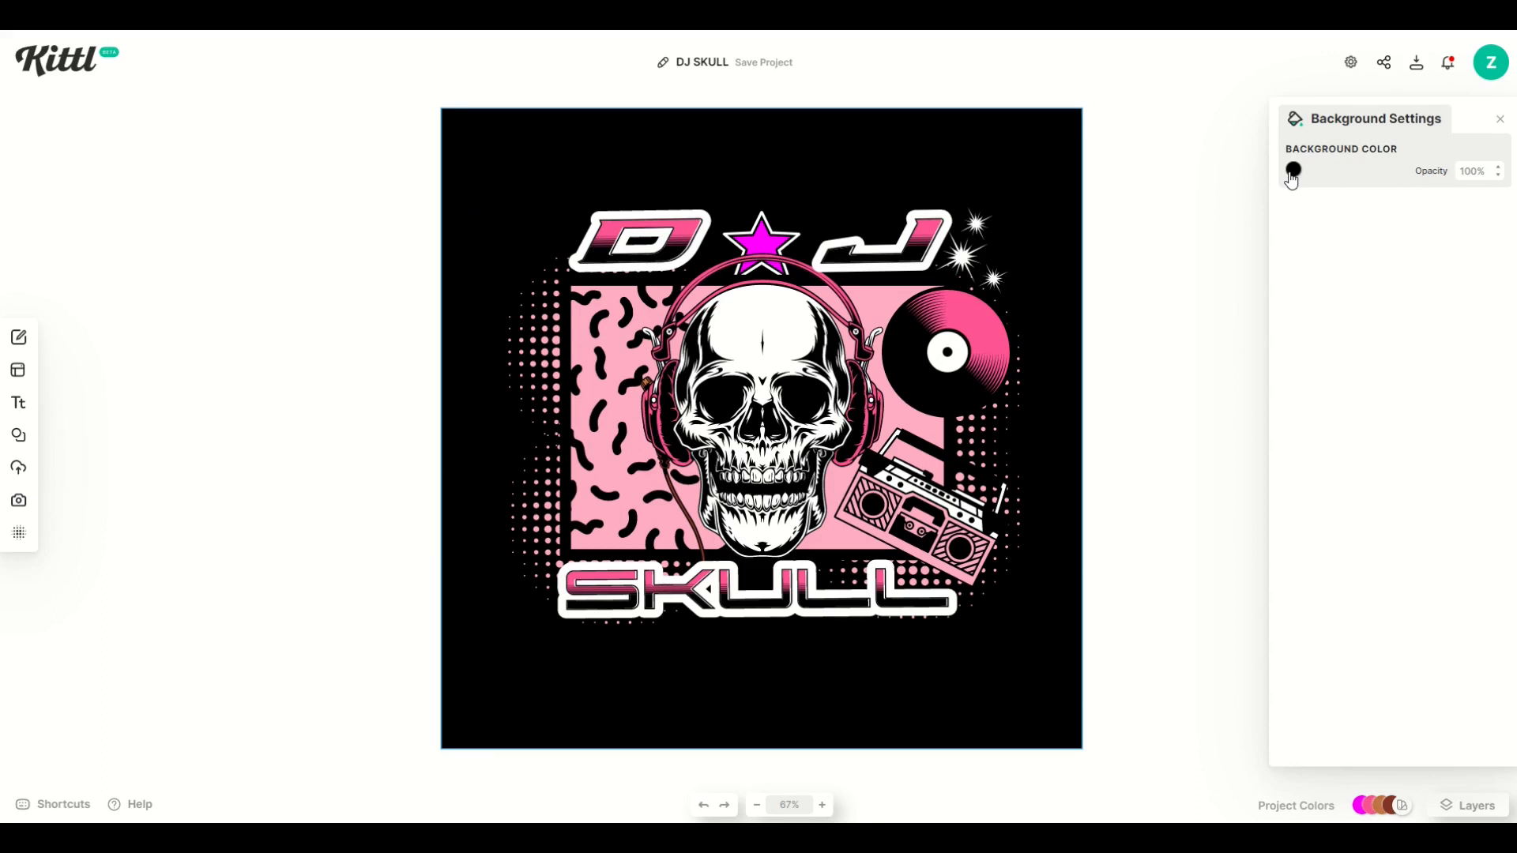
pyautogui.click(1292, 172)
pyautogui.moveTo(1079, 324); pyautogui.dragTo(1057, 349)
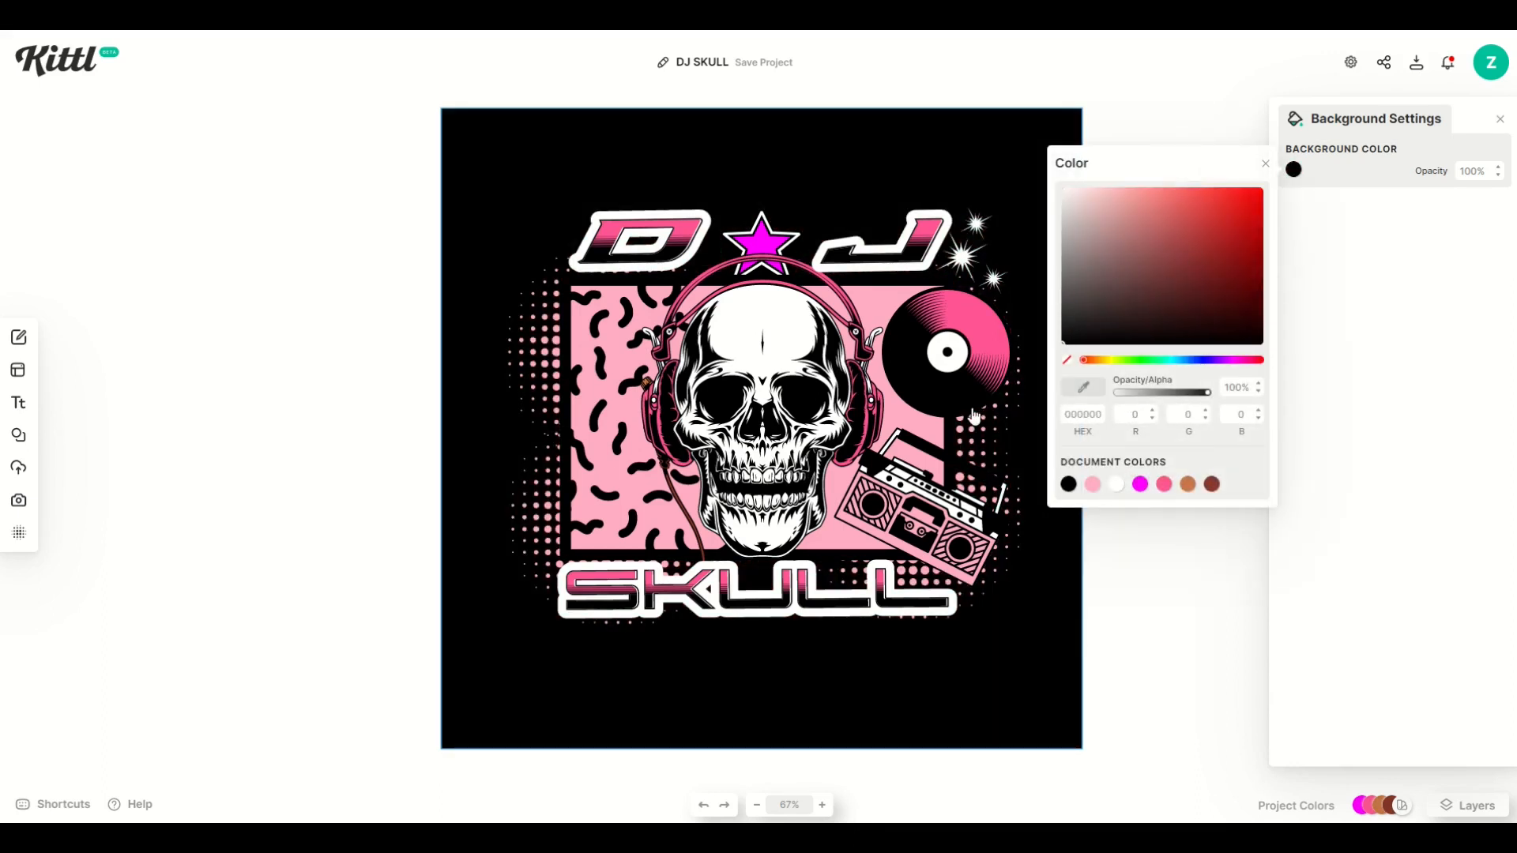
pyautogui.click(1169, 116)
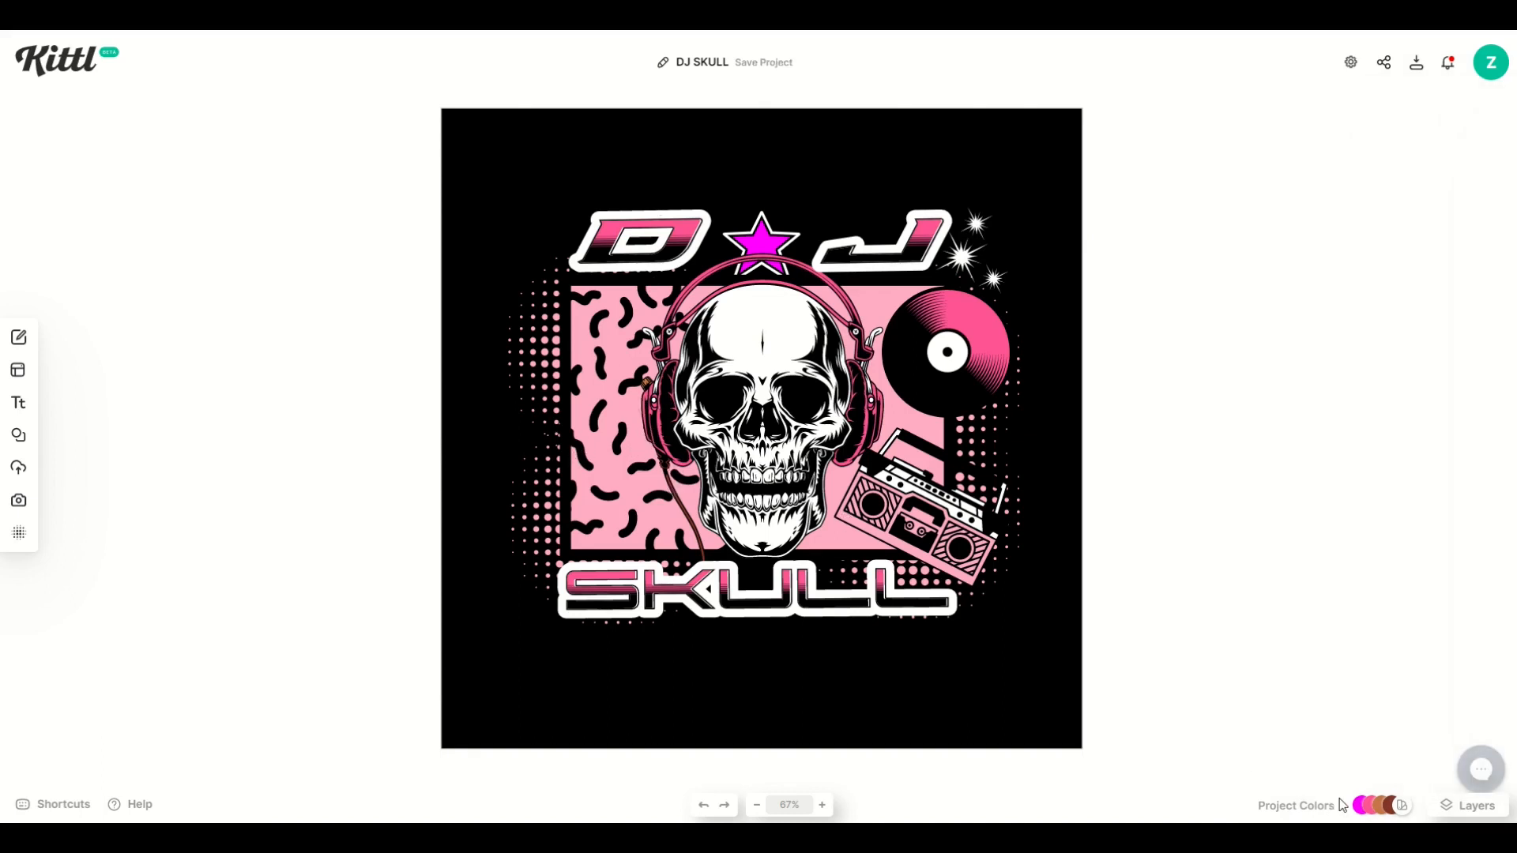
# - Apply the Grayscale project colour palette to the DJ SKULL design
pyautogui.moveTo(1341, 805)
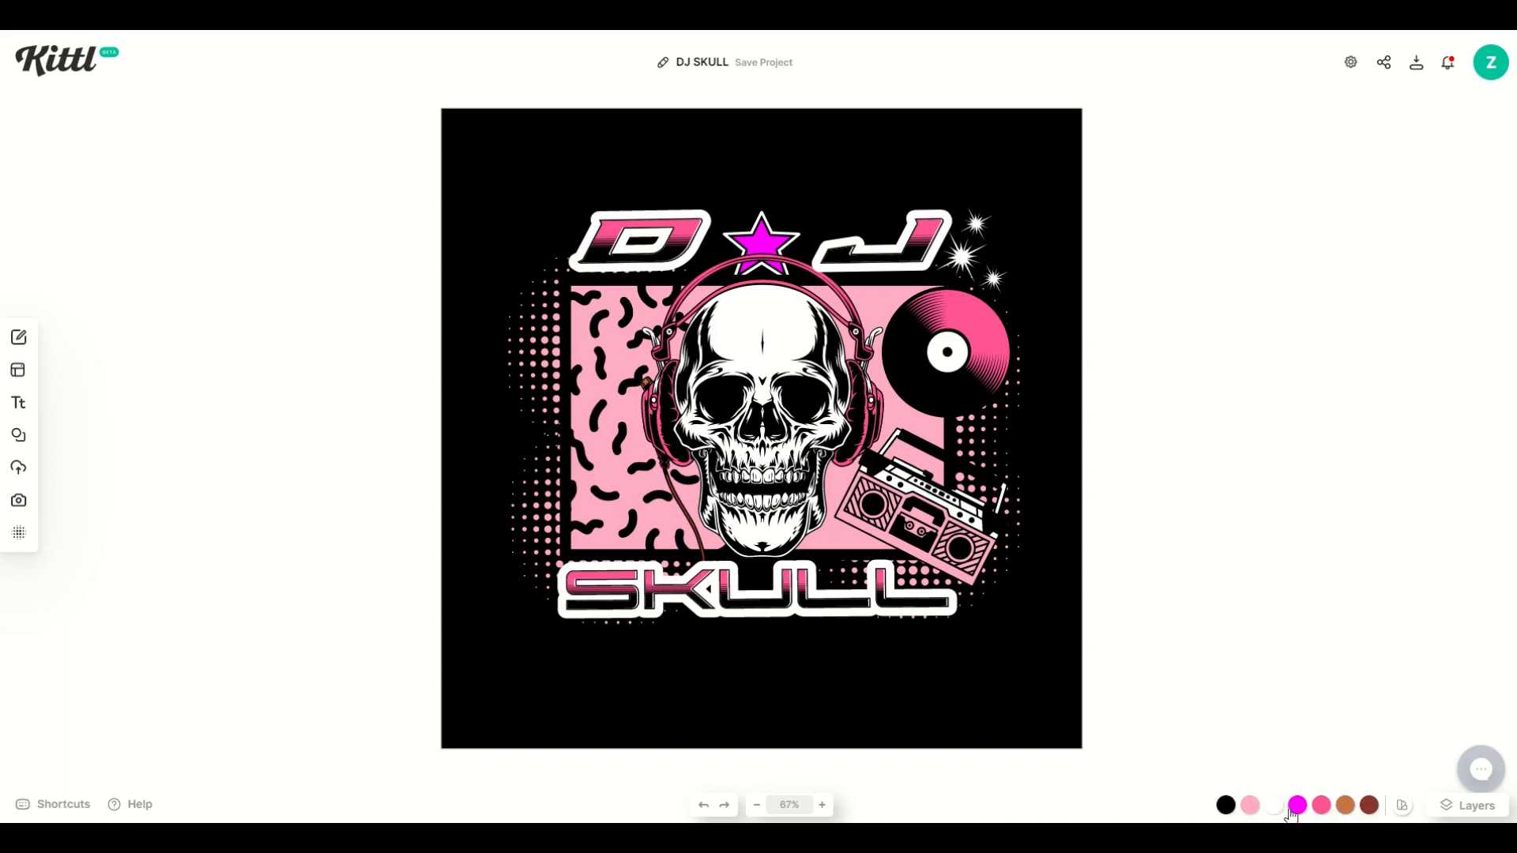
pyautogui.click(1400, 806)
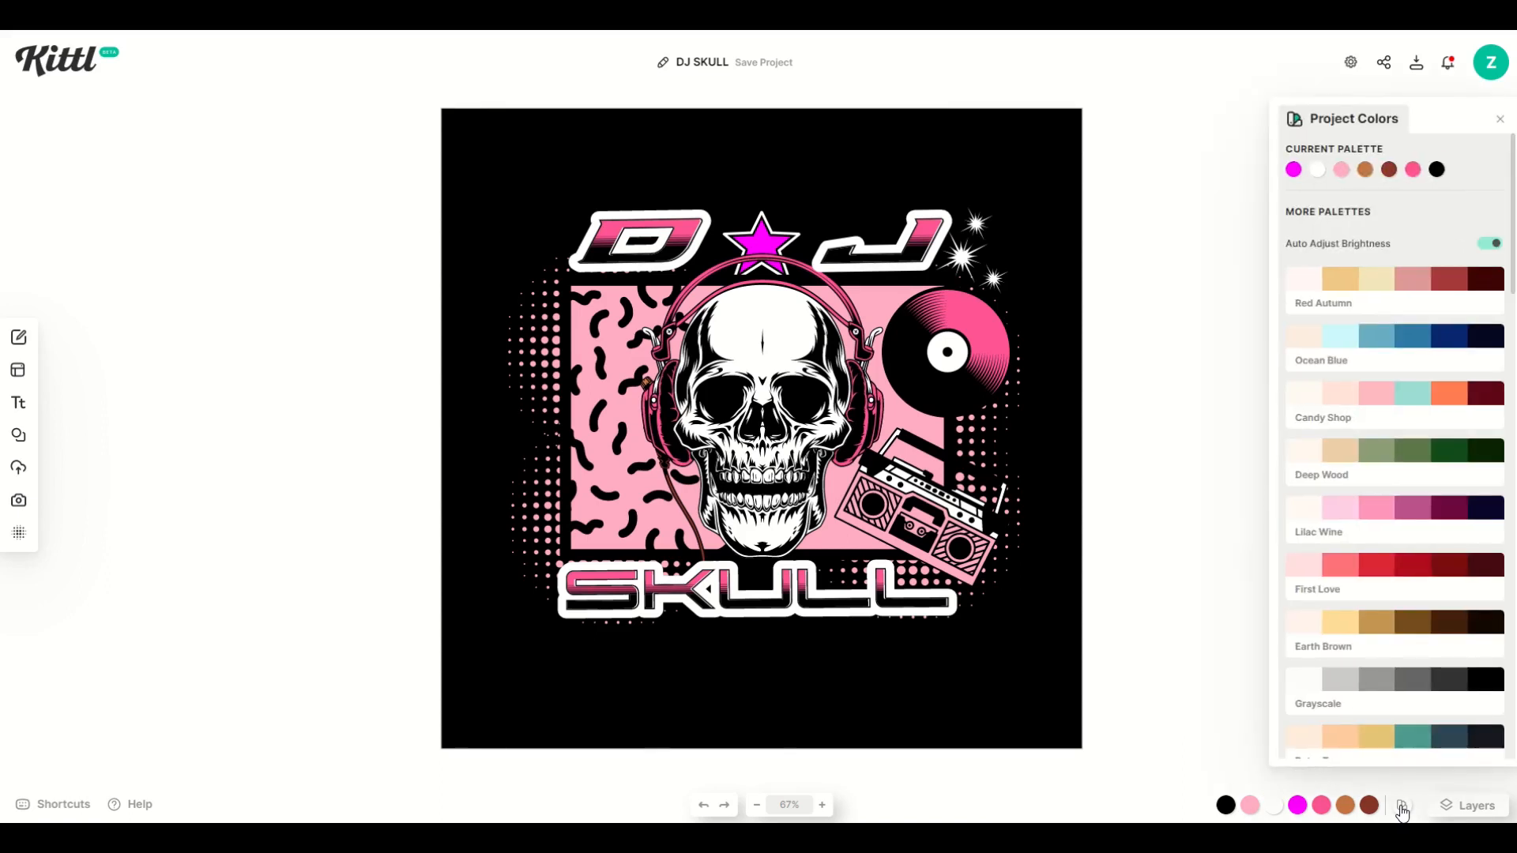
pyautogui.click(1365, 680)
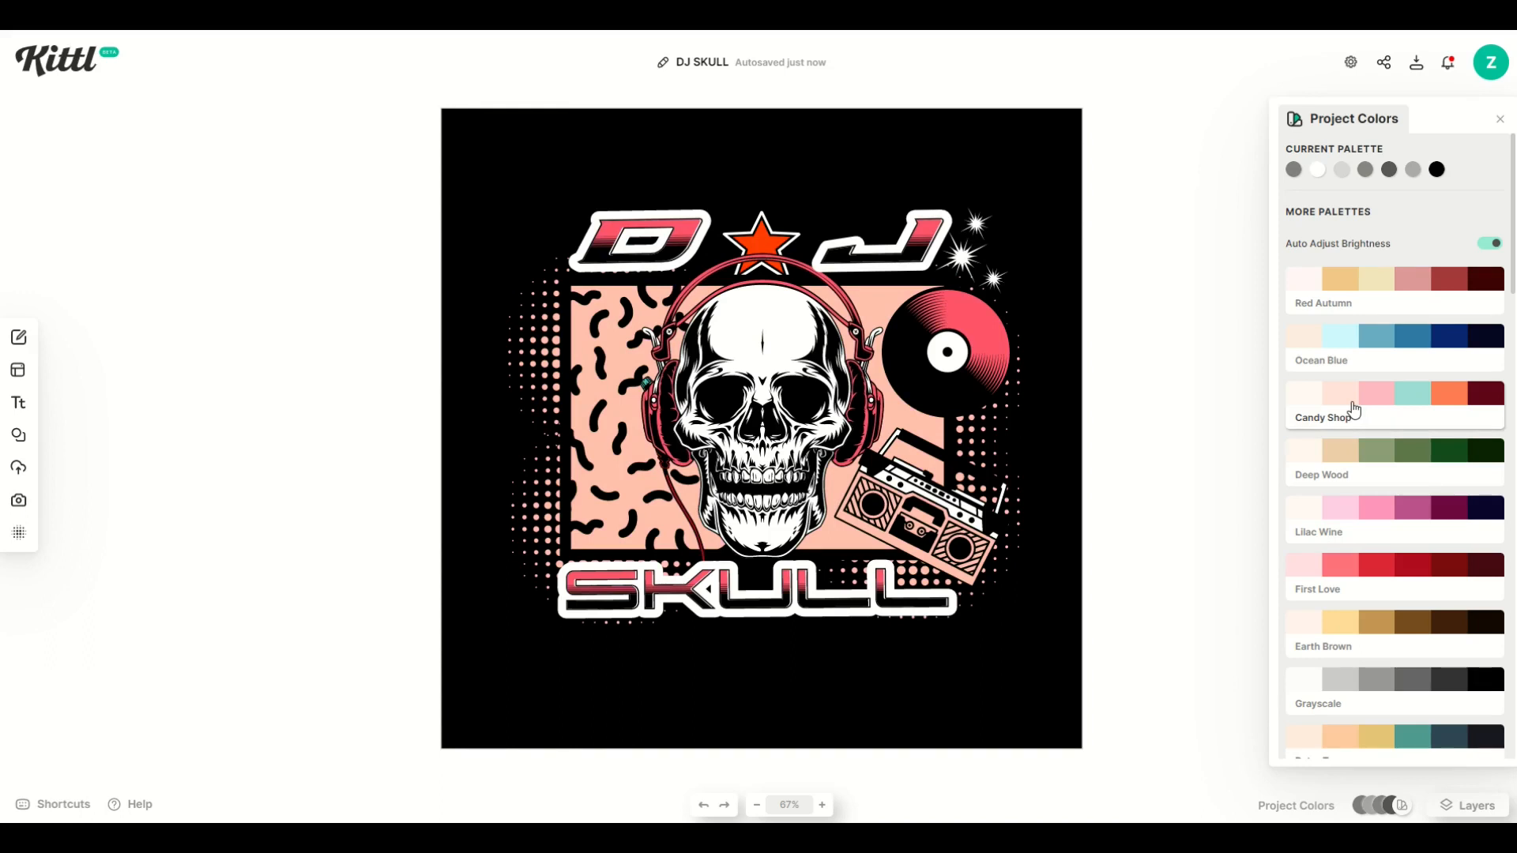
# - Examine how the other ready-made colour palettes, such as Mango Dreams, Coral Reef and Natural Organic, look on the DJ SKULL design
pyautogui.scroll(-6, 1367, 316)
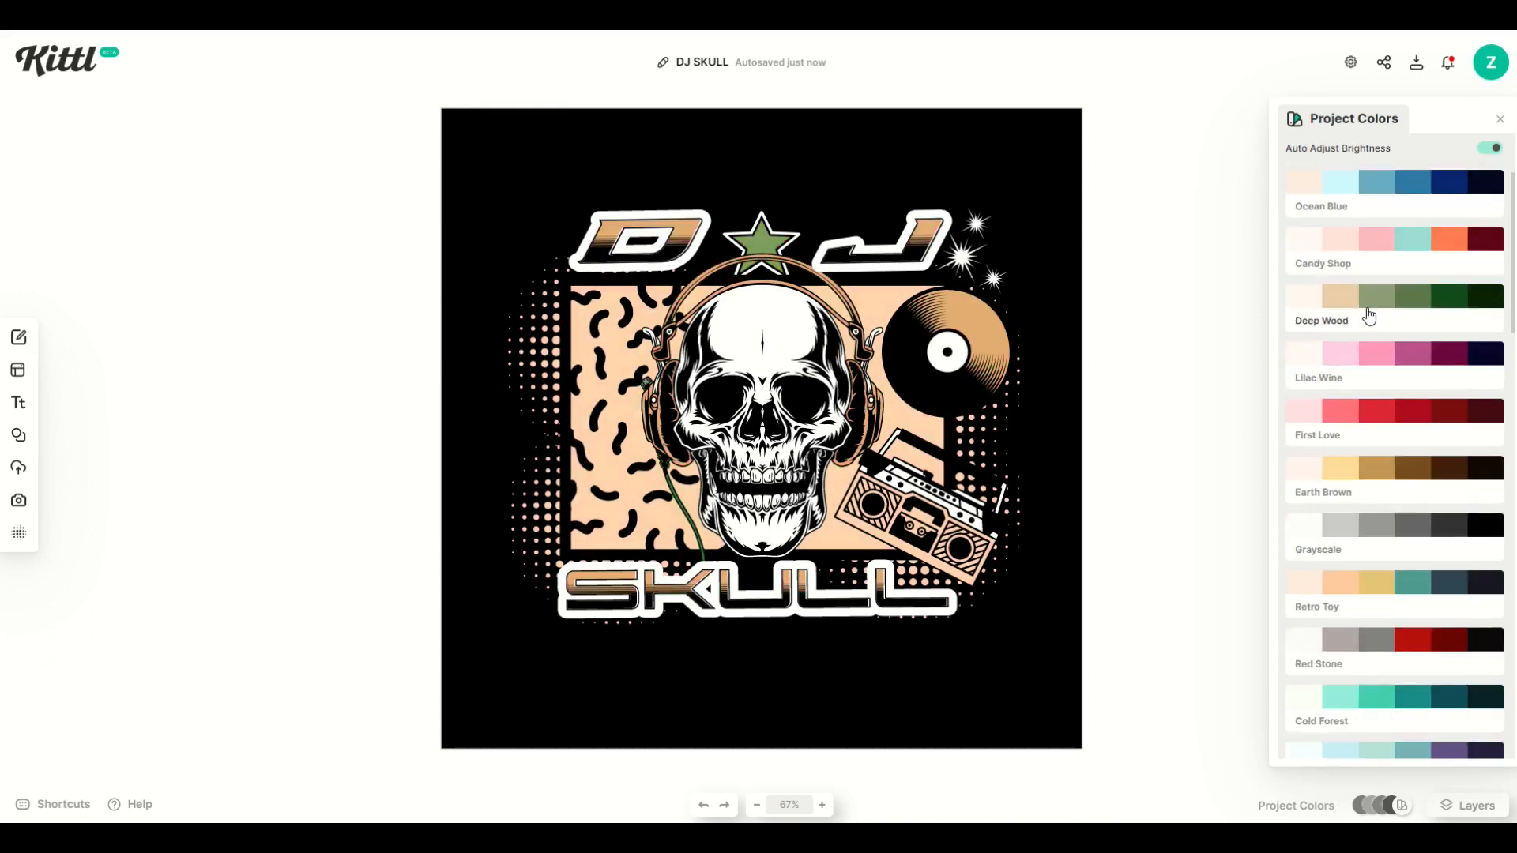
pyautogui.scroll(-3, 1373, 418)
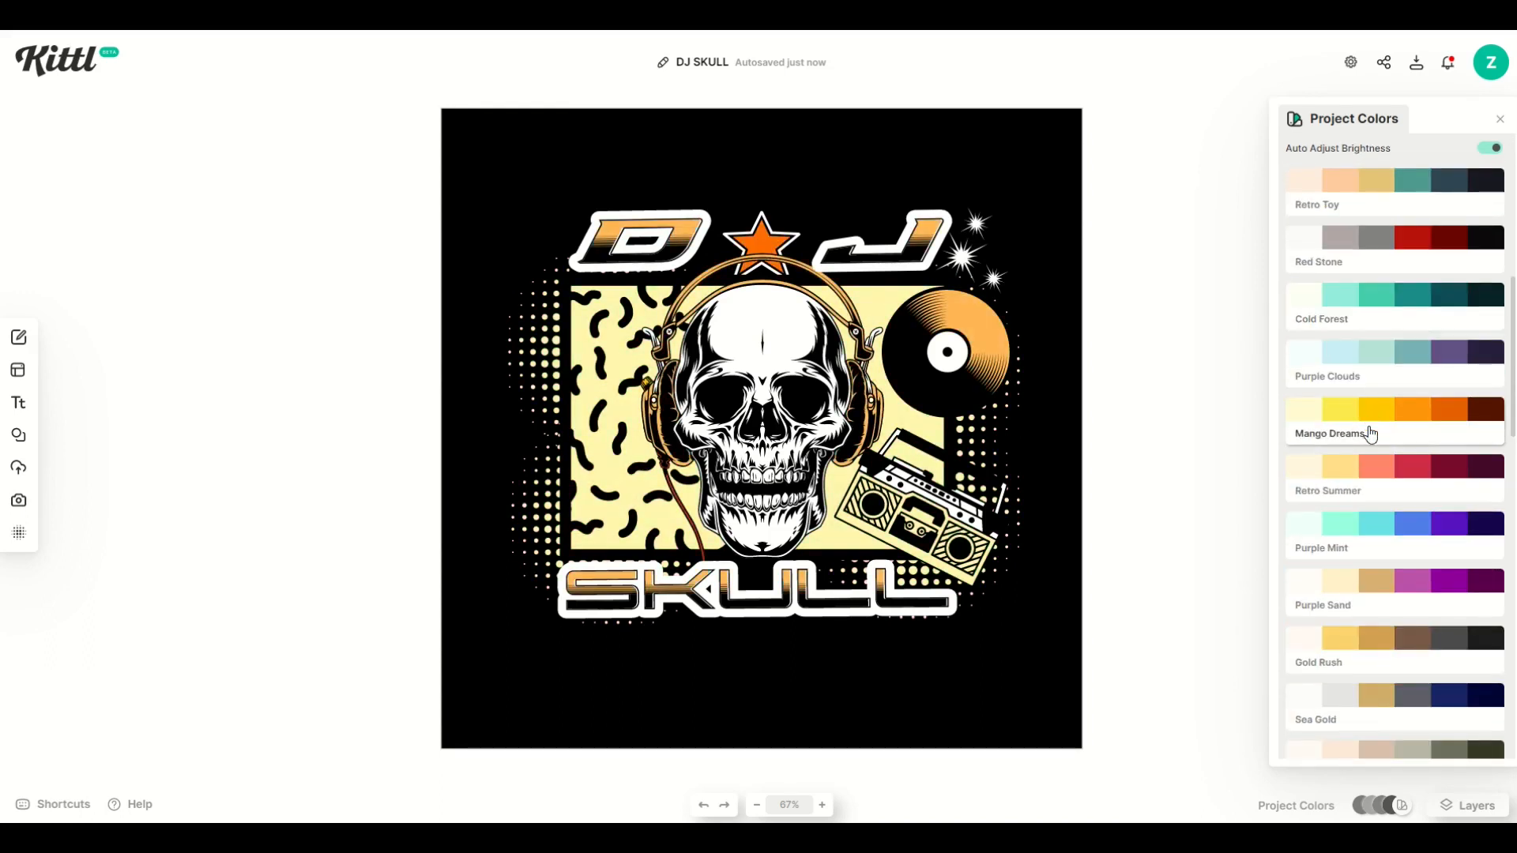
pyautogui.scroll(-4, 1371, 437)
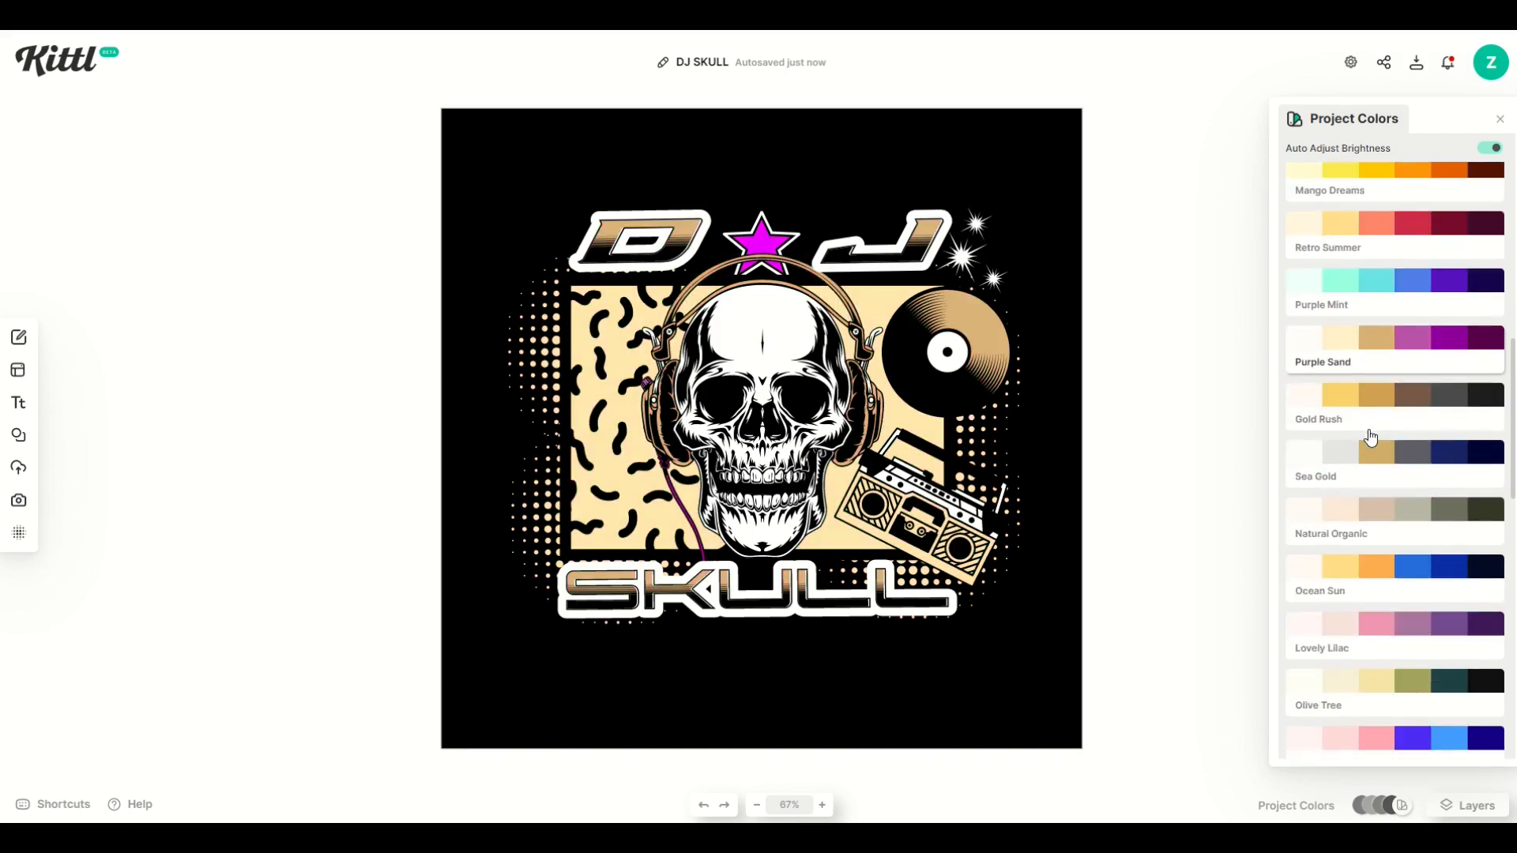
pyautogui.scroll(-5, 1370, 439)
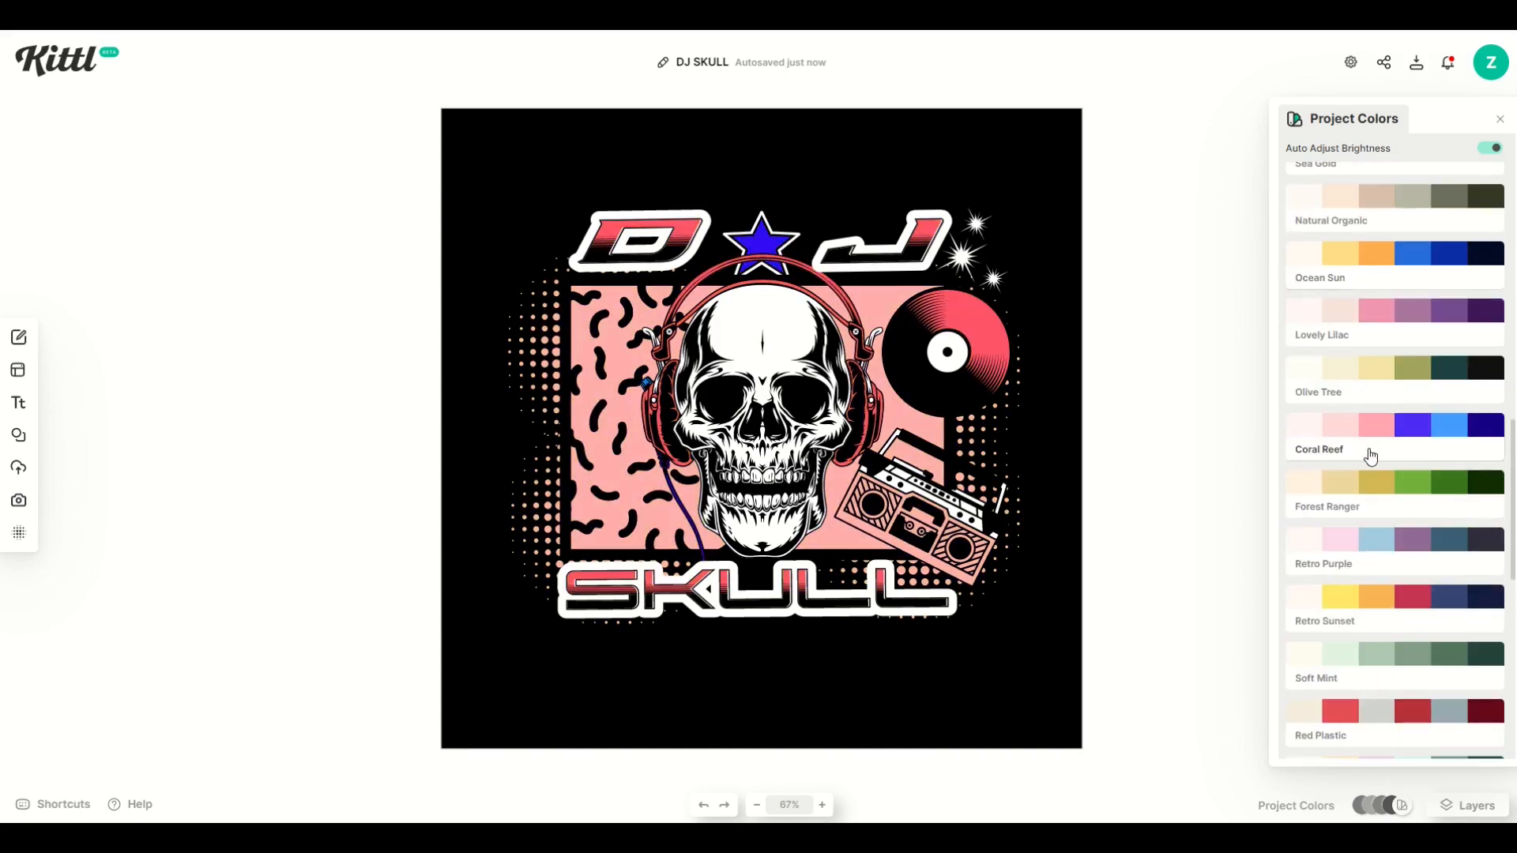
pyautogui.scroll(-5, 1371, 461)
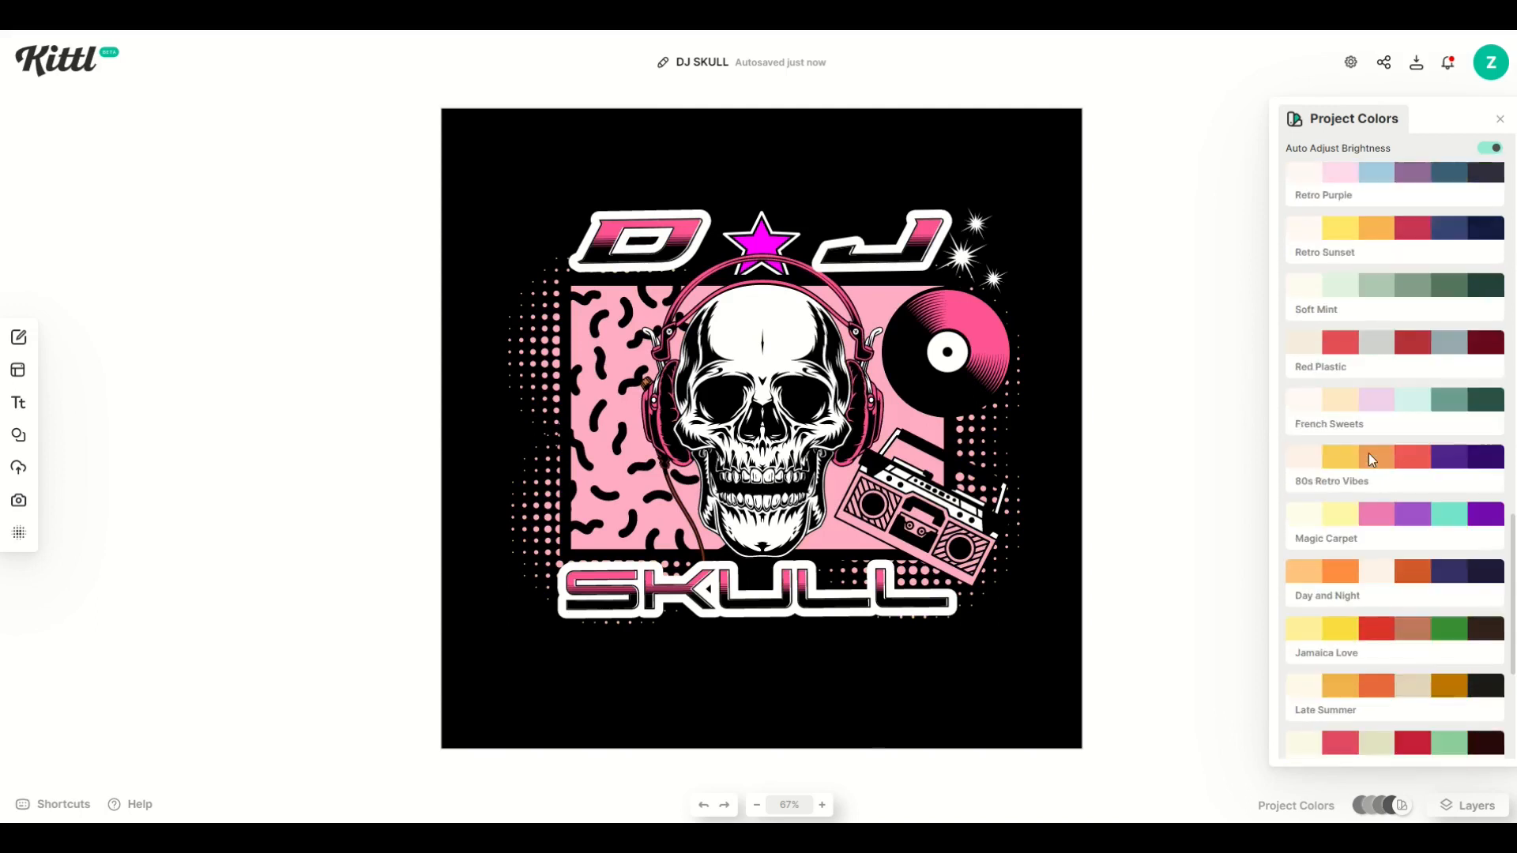
pyautogui.scroll(-3, 1370, 466)
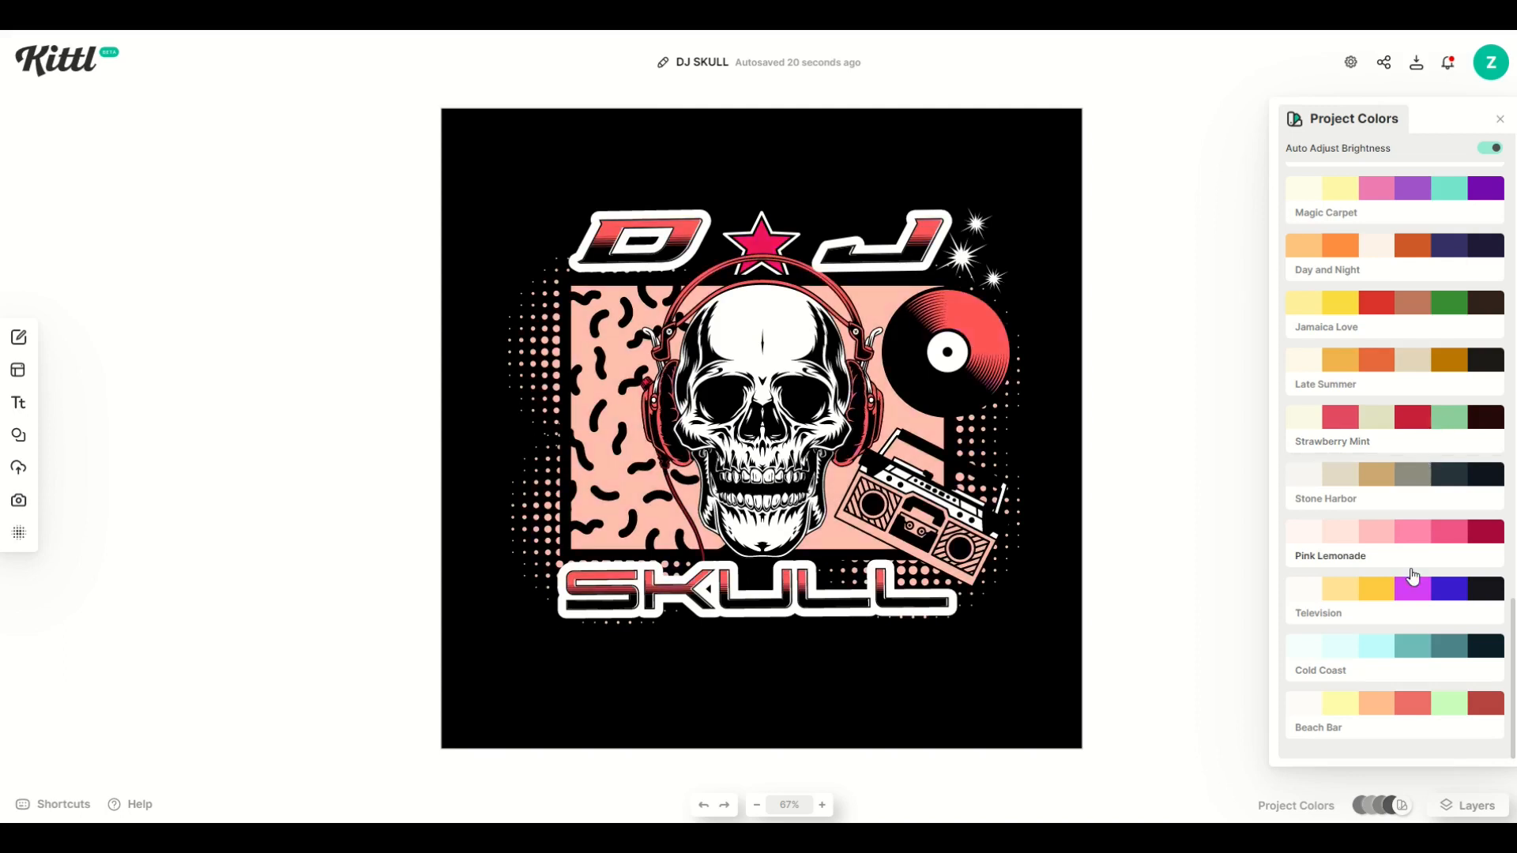
pyautogui.scroll(5, 1402, 625)
pyautogui.scroll(6, 1389, 608)
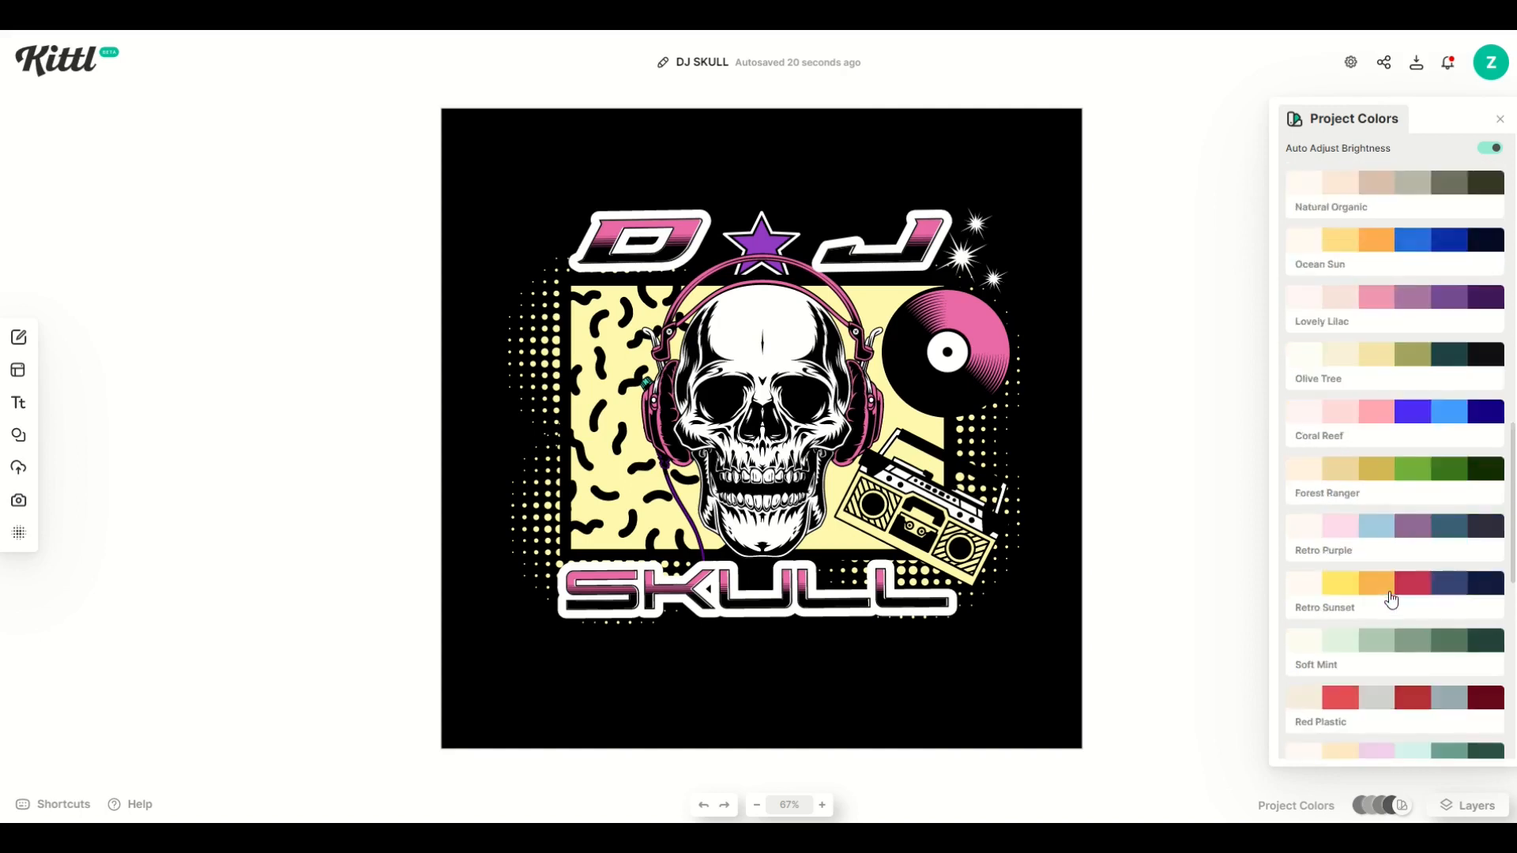
pyautogui.scroll(2, 1391, 601)
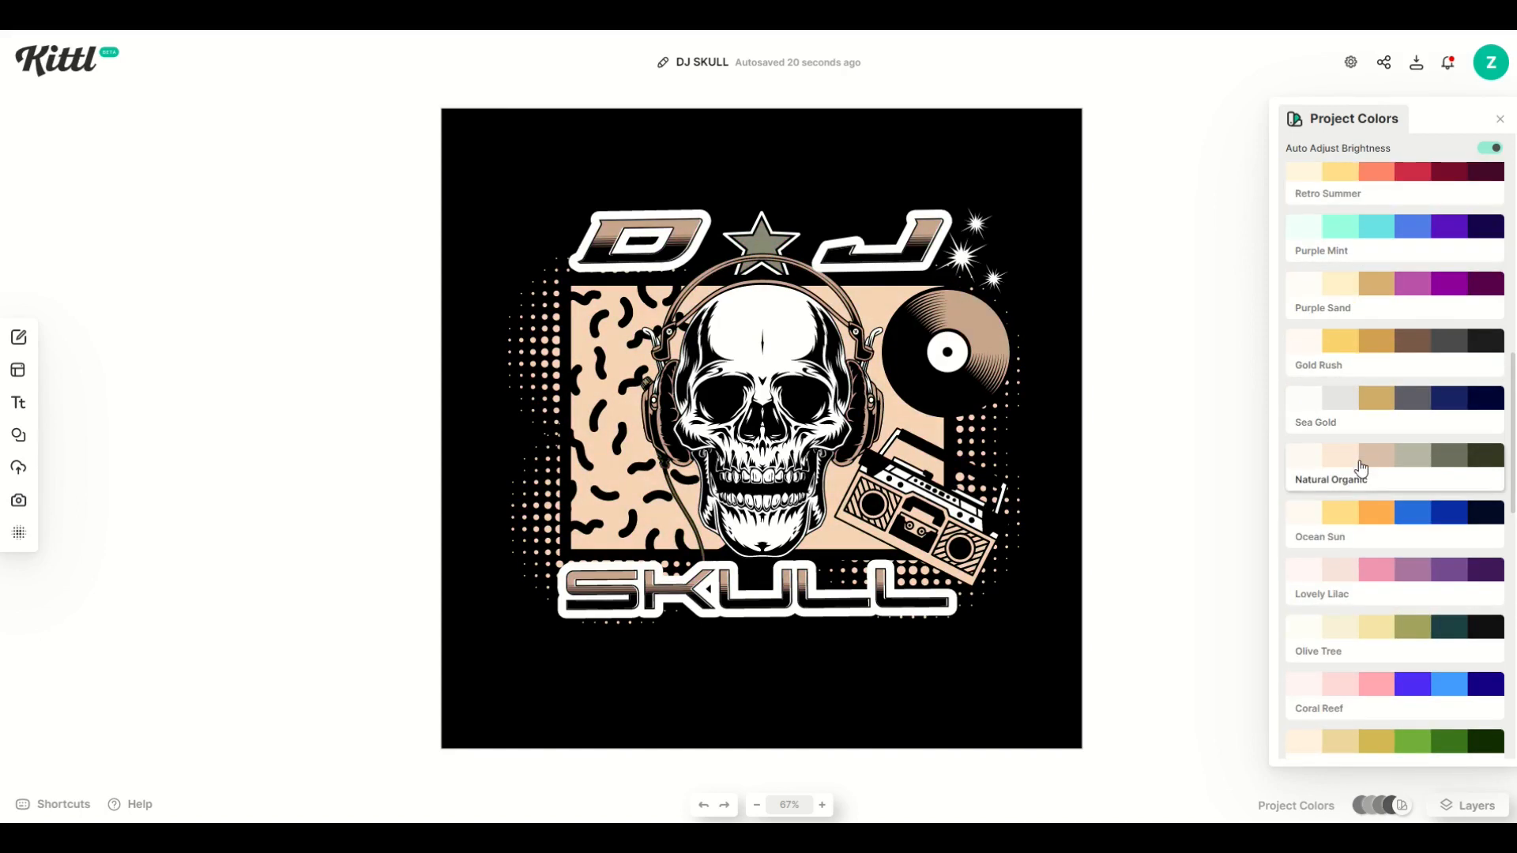
# - Apply another colour palette to the design and clear all its artwork, keeping the black background
pyautogui.scroll(-2, 1364, 517)
pyautogui.scroll(-1, 1364, 518)
pyautogui.click(1362, 510)
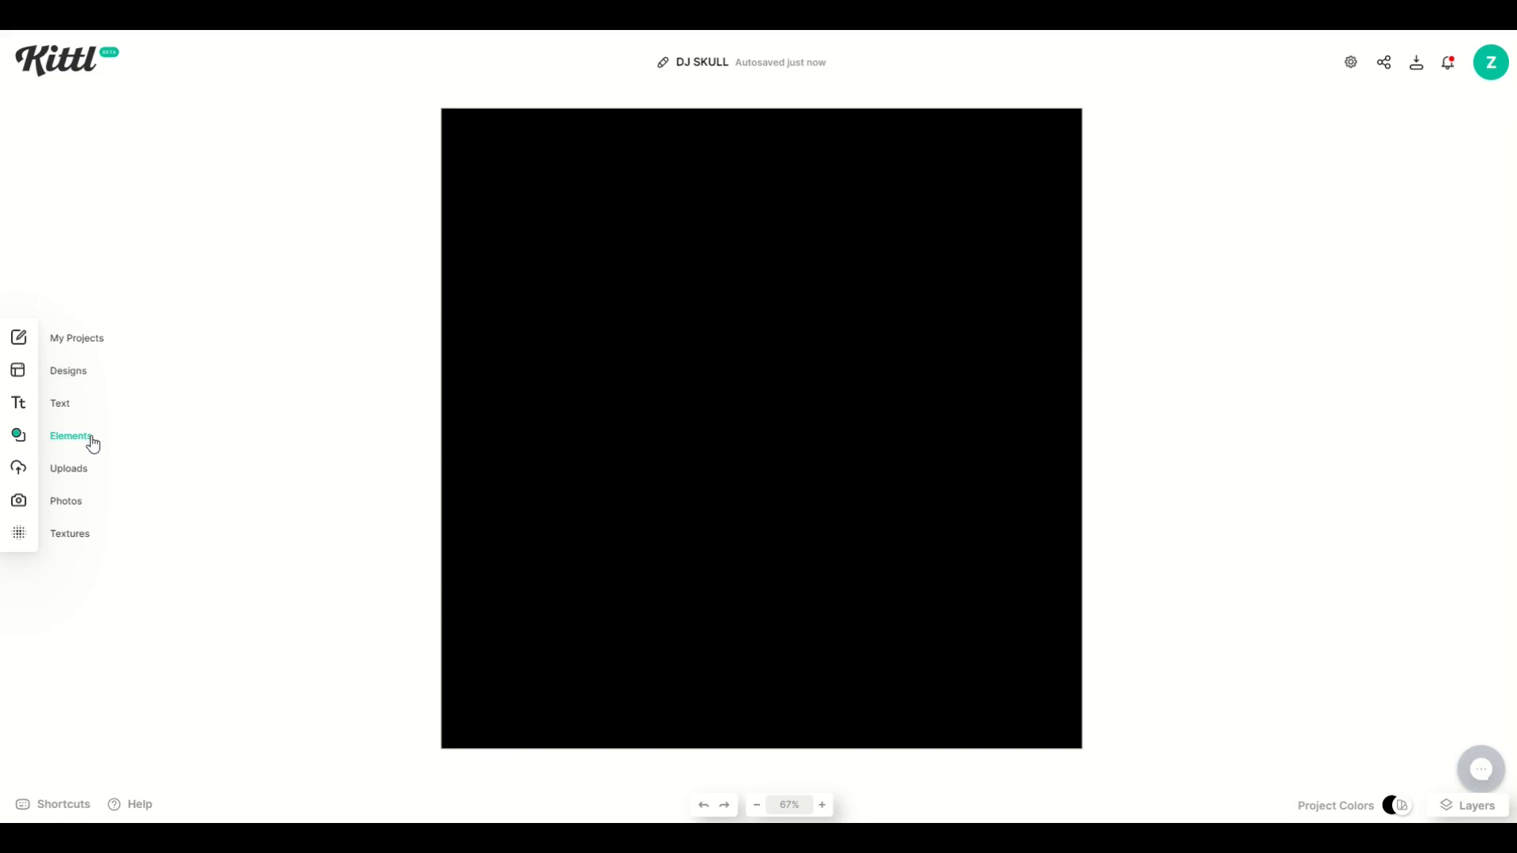
# - Browse the element library's Shapes, Ornaments, Illustrations and Abstract categories
pyautogui.click(61, 439)
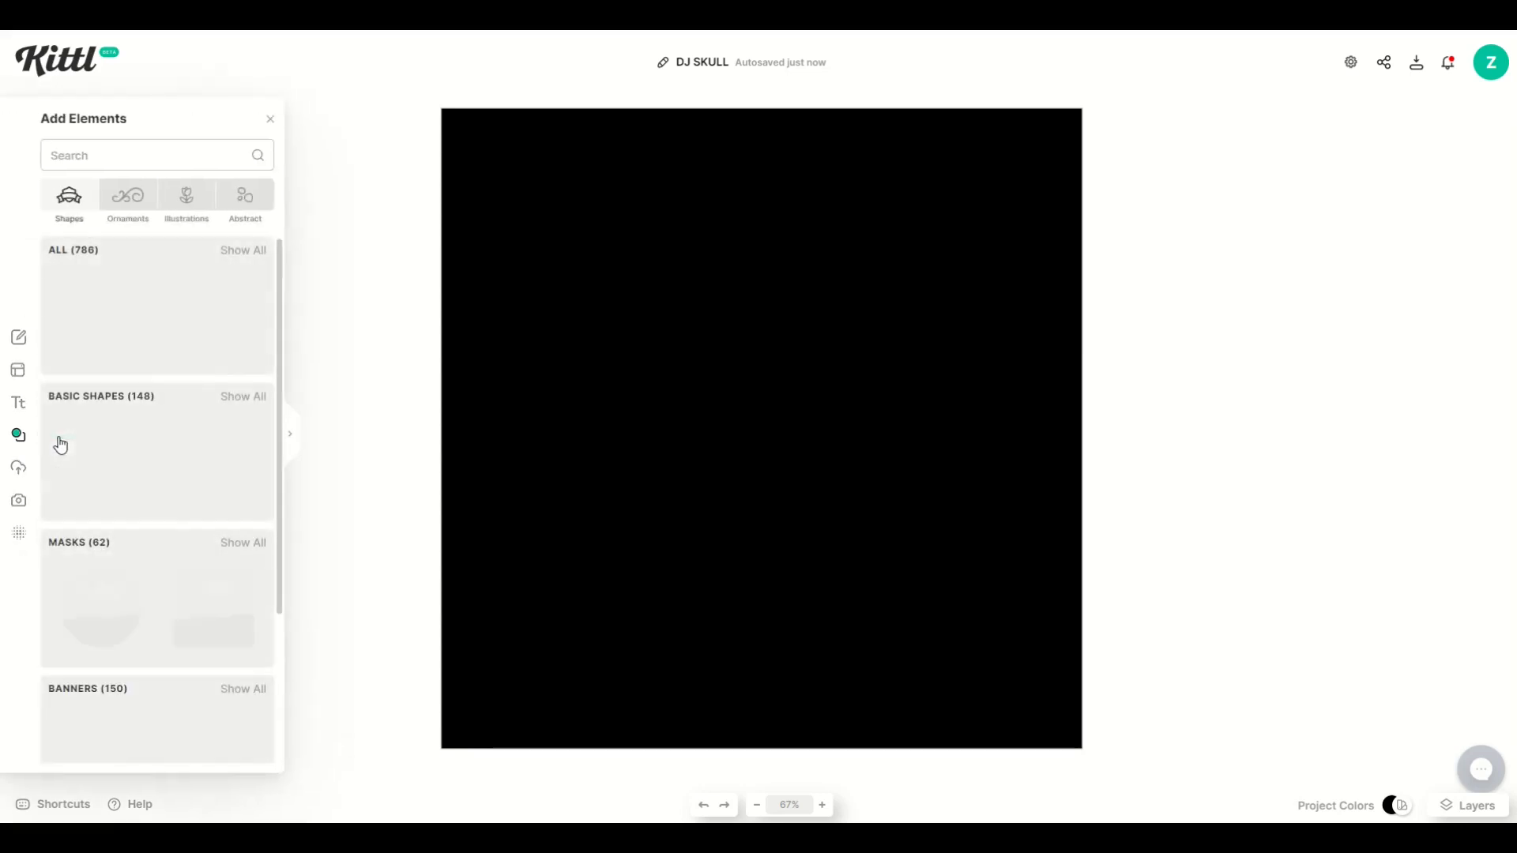
pyautogui.scroll(-2, 98, 345)
pyautogui.scroll(-7, 98, 344)
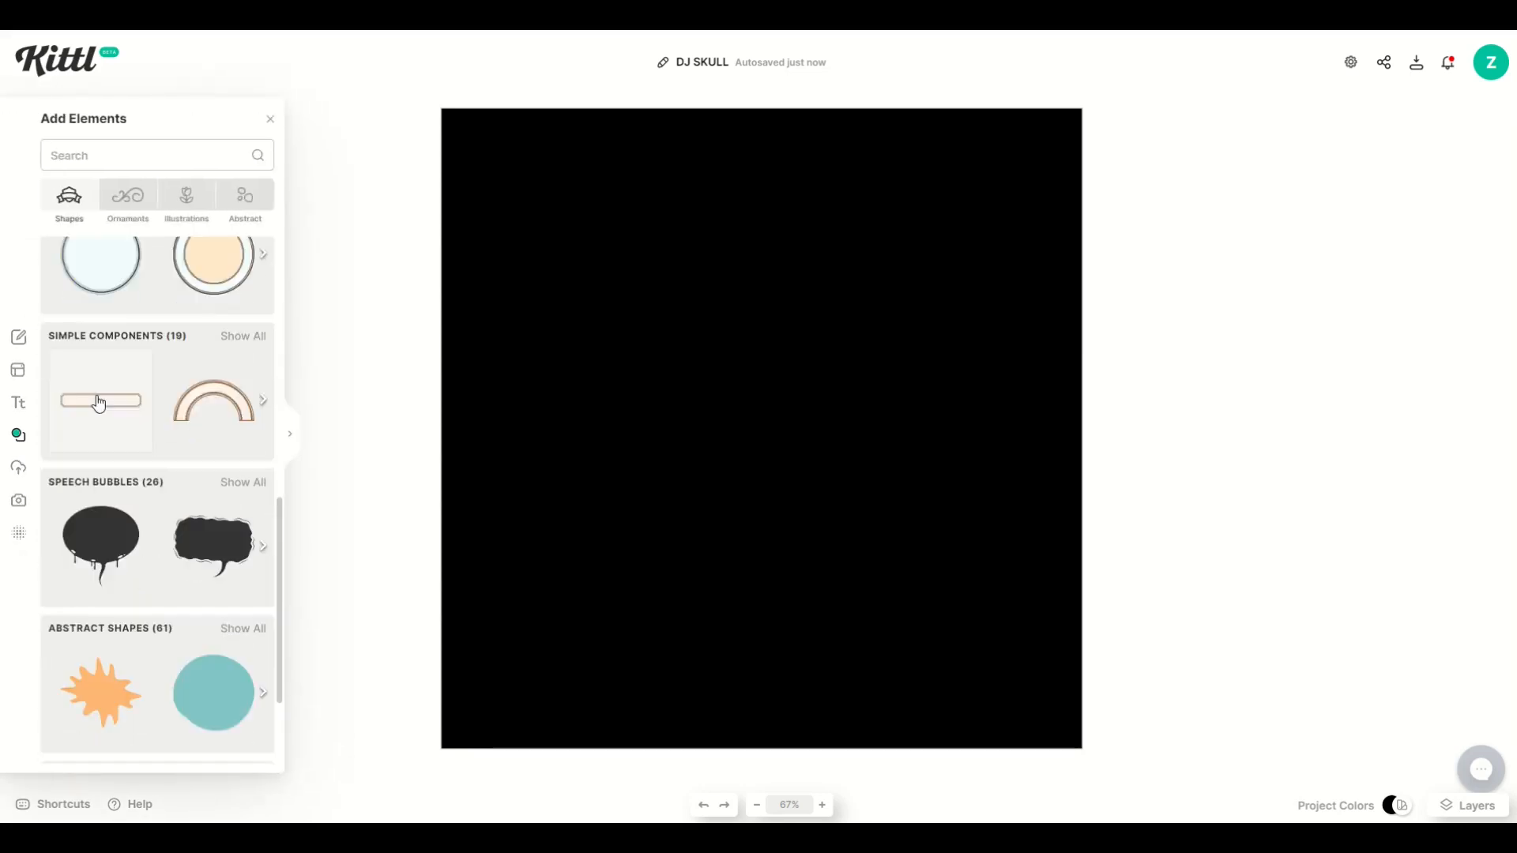
pyautogui.click(132, 224)
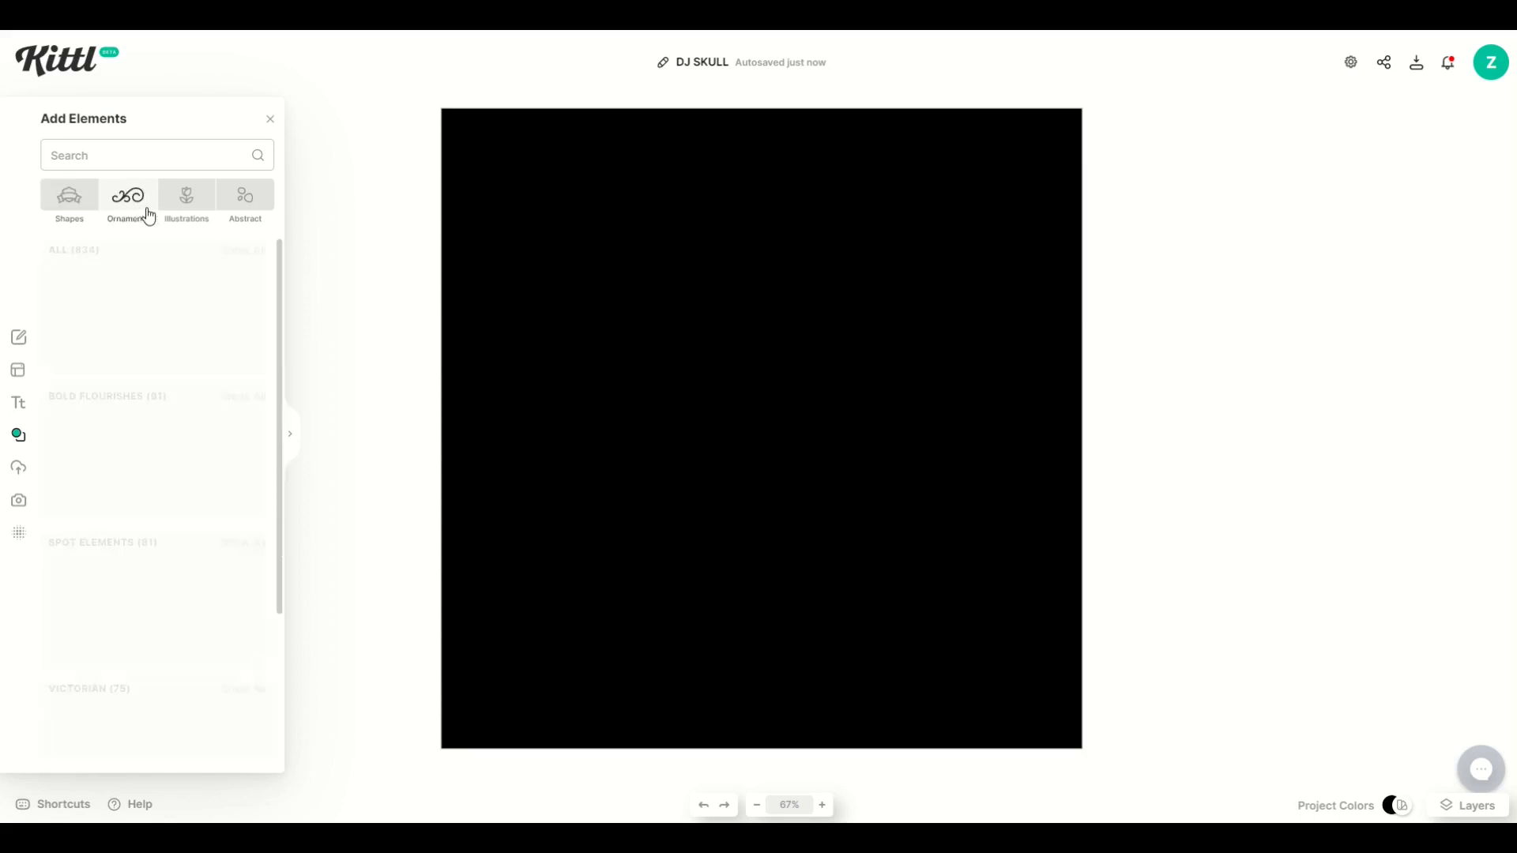
pyautogui.click(184, 203)
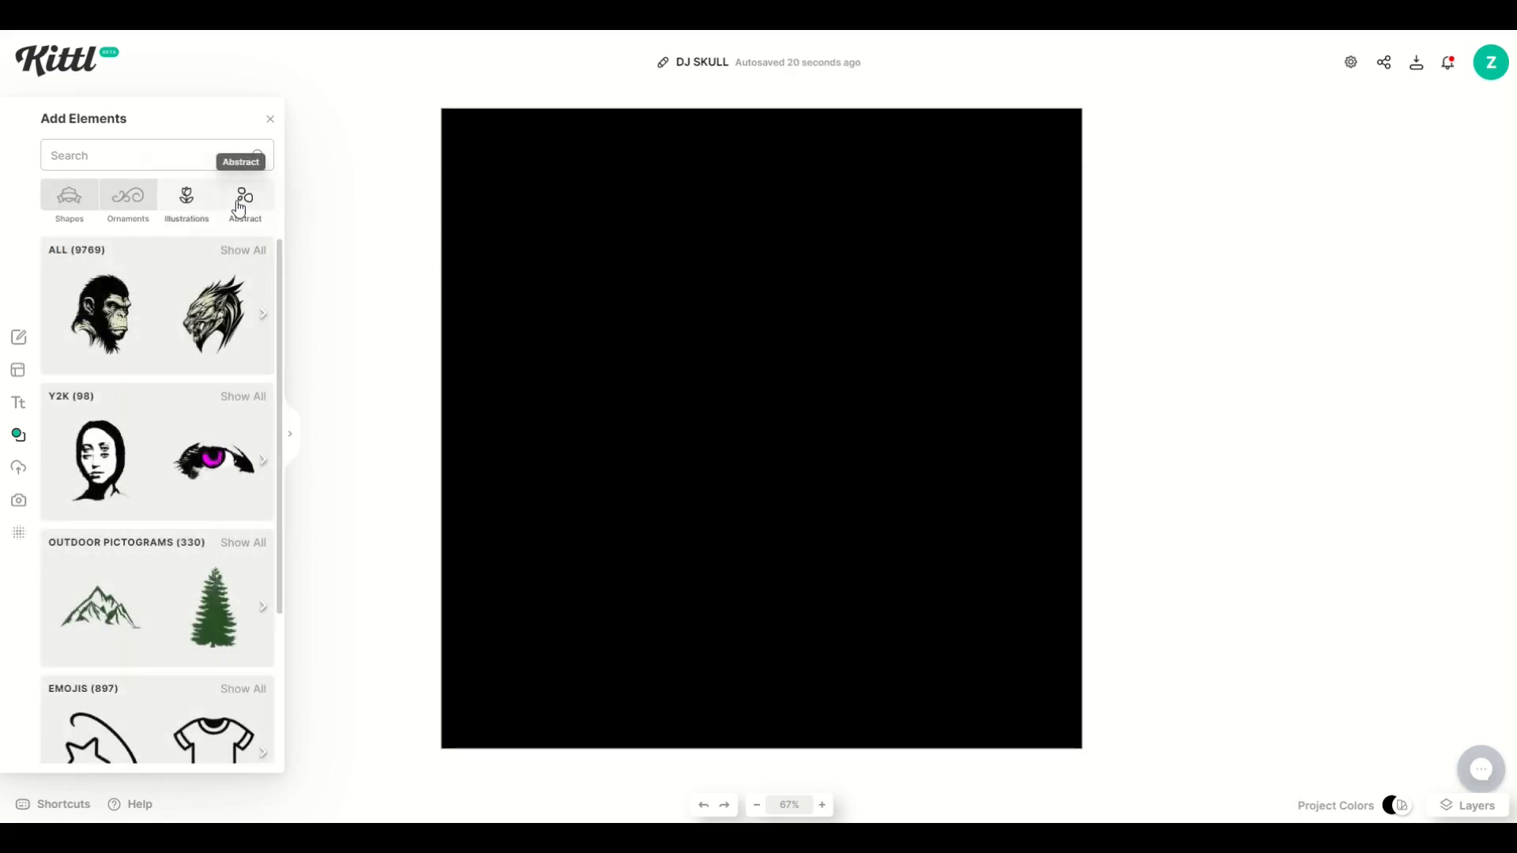
pyautogui.click(240, 207)
# - Search the element library for "cat" and place the blue-outlined raccoon head, enlarged, in the middle of the canvas
pyautogui.click(69, 197)
pyautogui.write('cat')
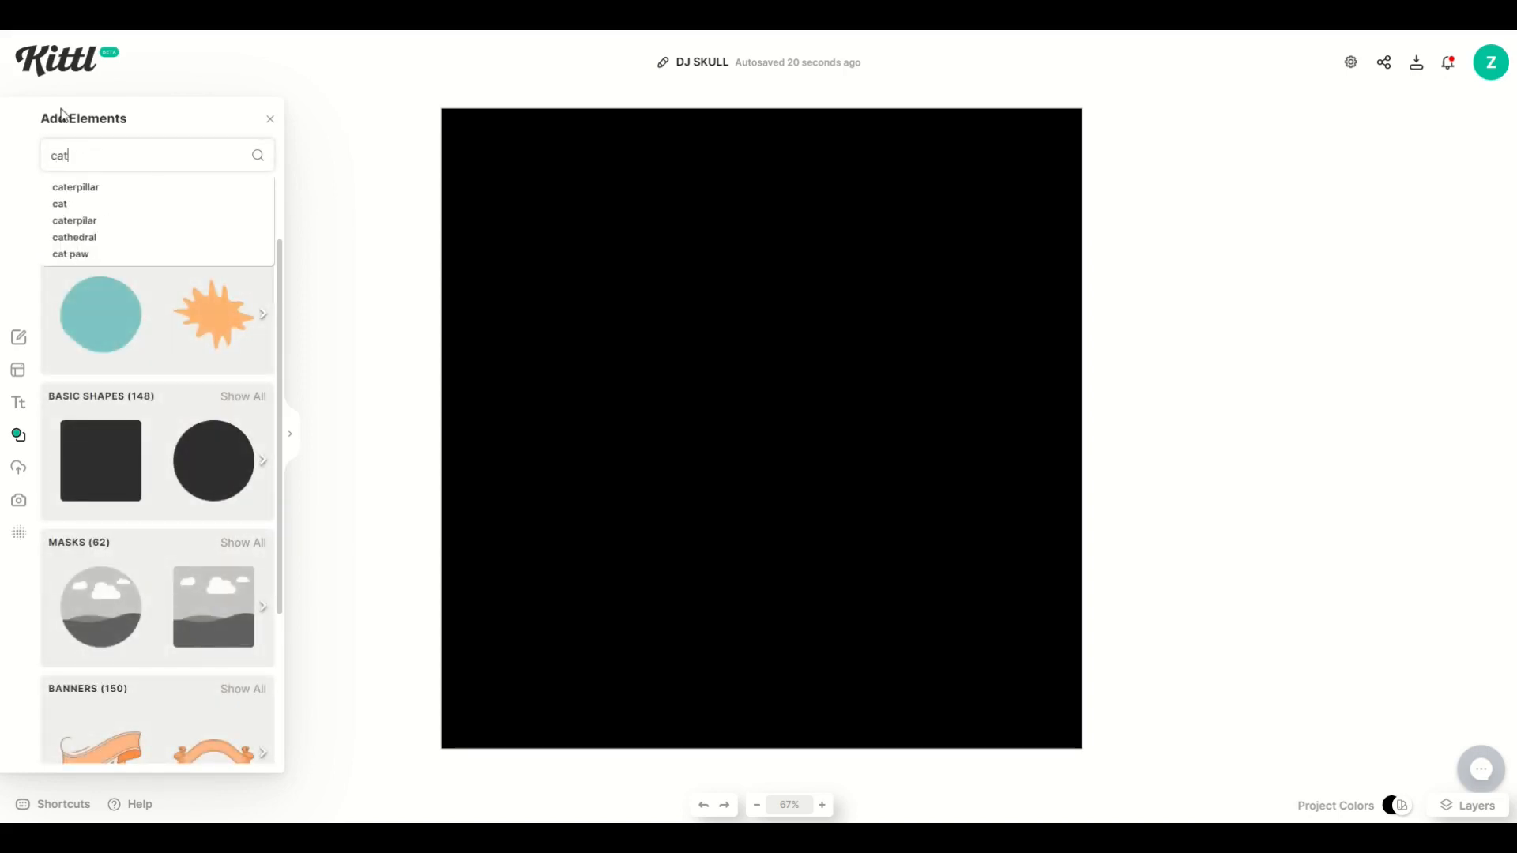
pyautogui.press('Return')
pyautogui.scroll(-5, 177, 421)
pyautogui.scroll(-8, 177, 421)
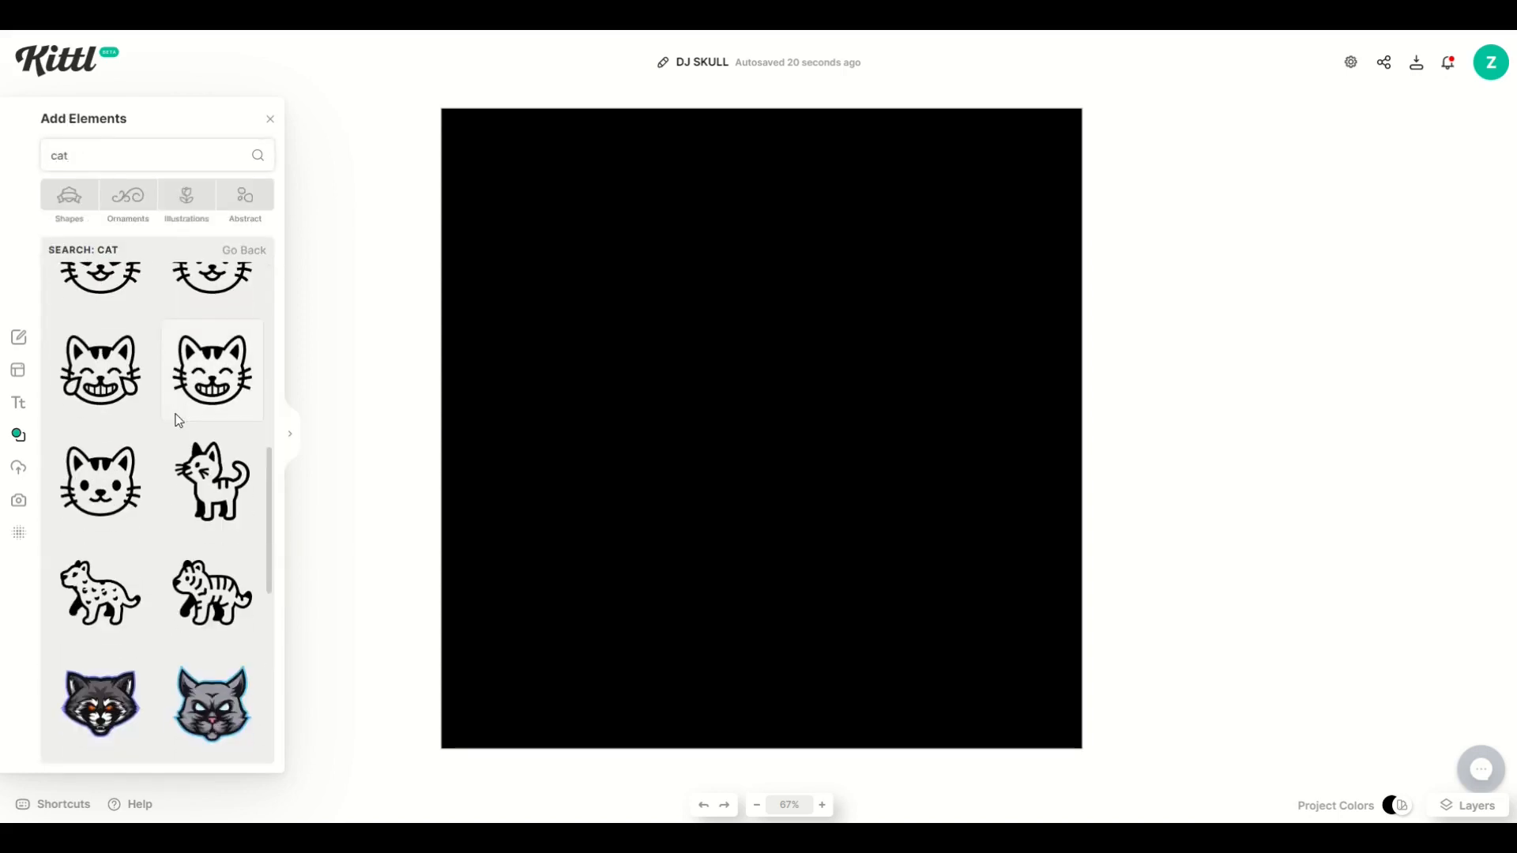
pyautogui.scroll(3, 209, 488)
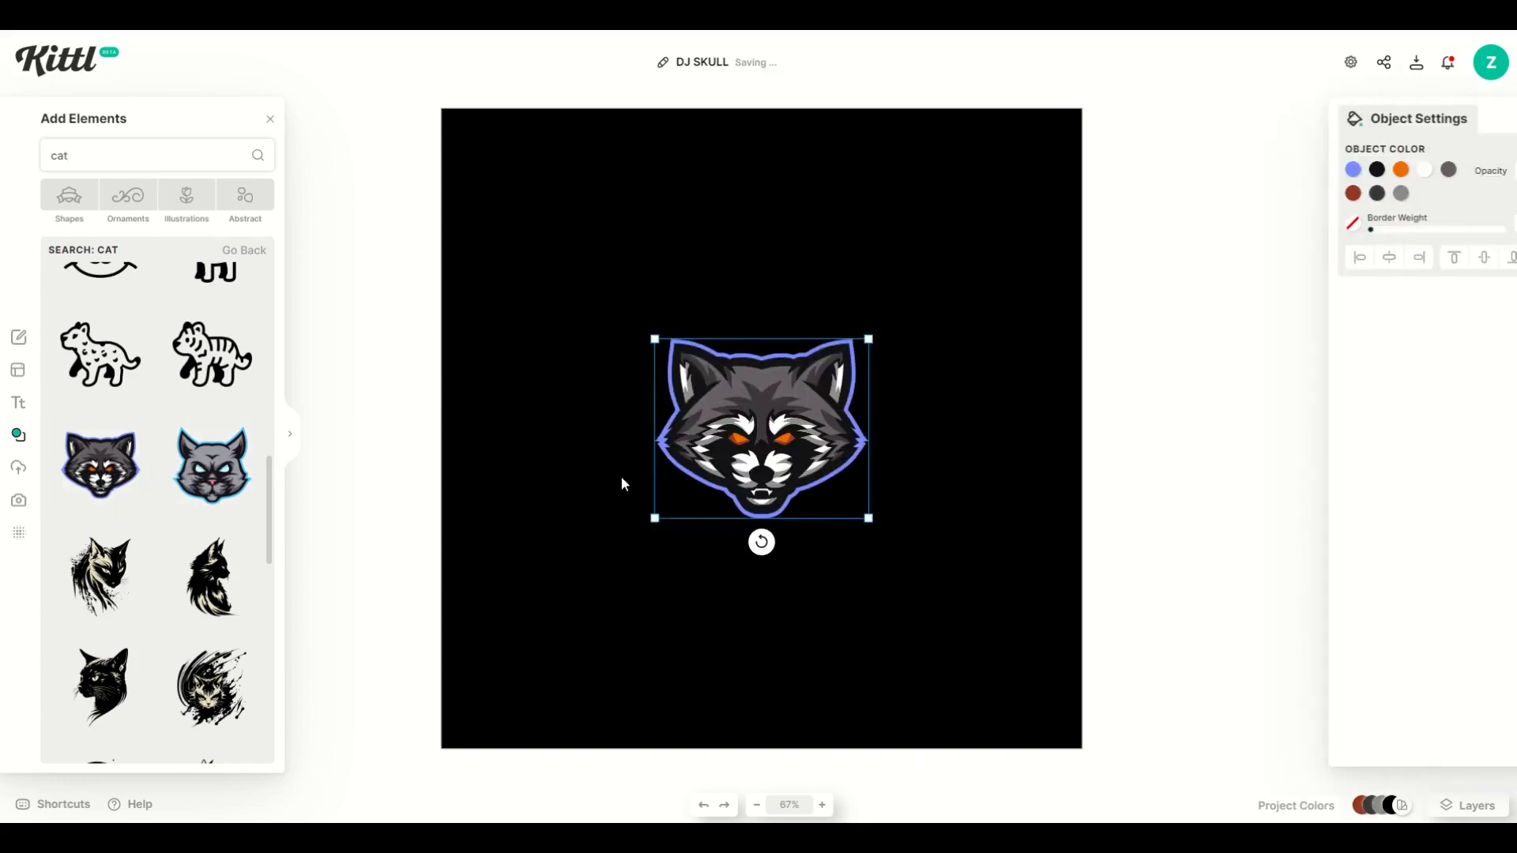
pyautogui.moveTo(655, 518); pyautogui.dragTo(395, 736)
pyautogui.moveTo(611, 491); pyautogui.dragTo(742, 407)
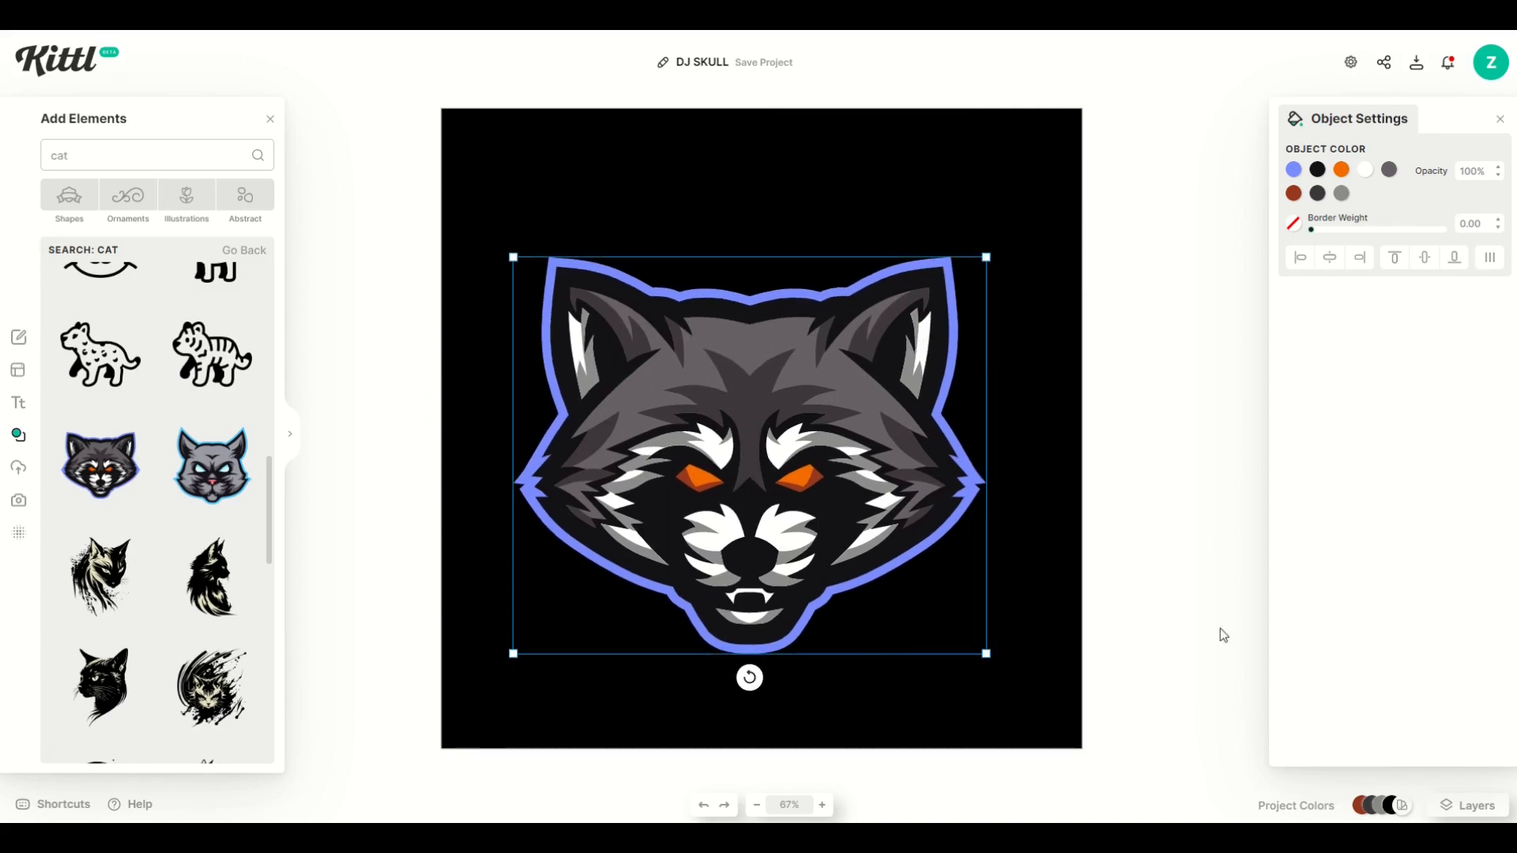
# - Preview project colour palettes such as Deep Wood and Mango Dreams on the raccoon head without applying one
pyautogui.click(1402, 812)
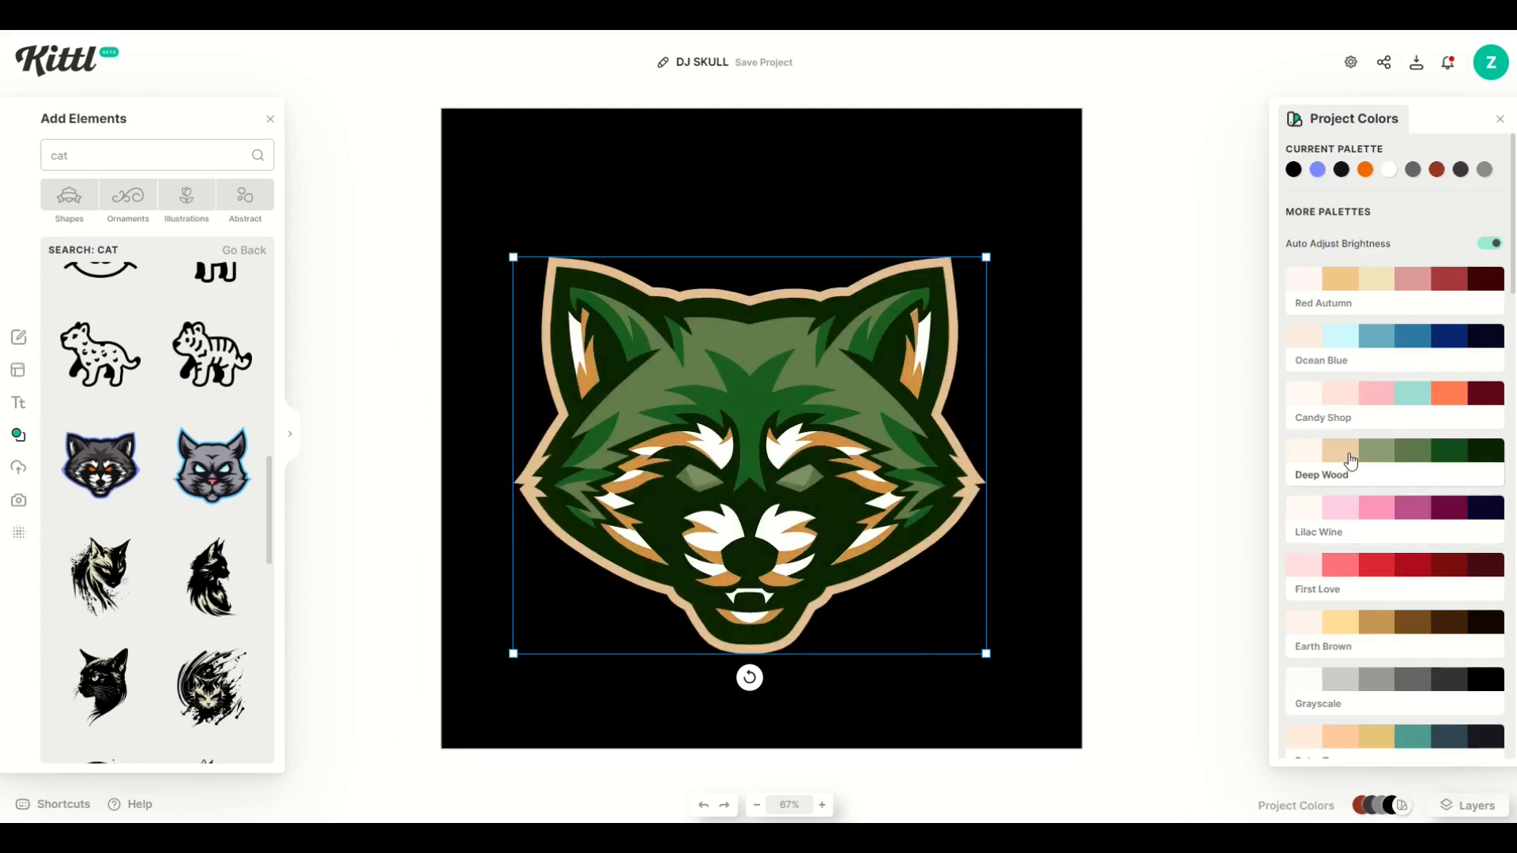
pyautogui.scroll(-3, 1375, 443)
pyautogui.scroll(-2, 1375, 474)
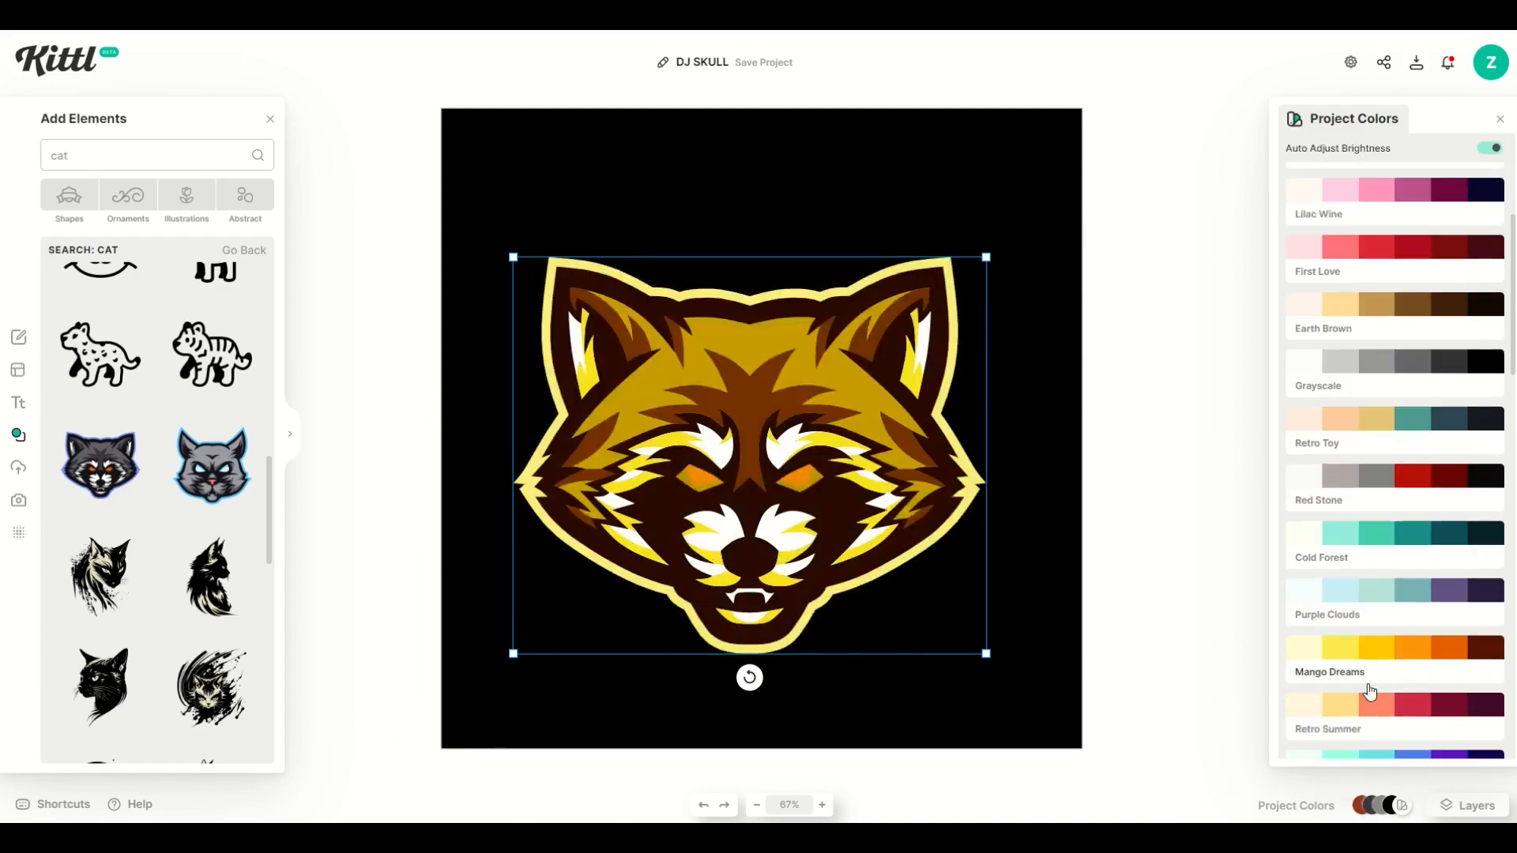
pyautogui.click(1194, 416)
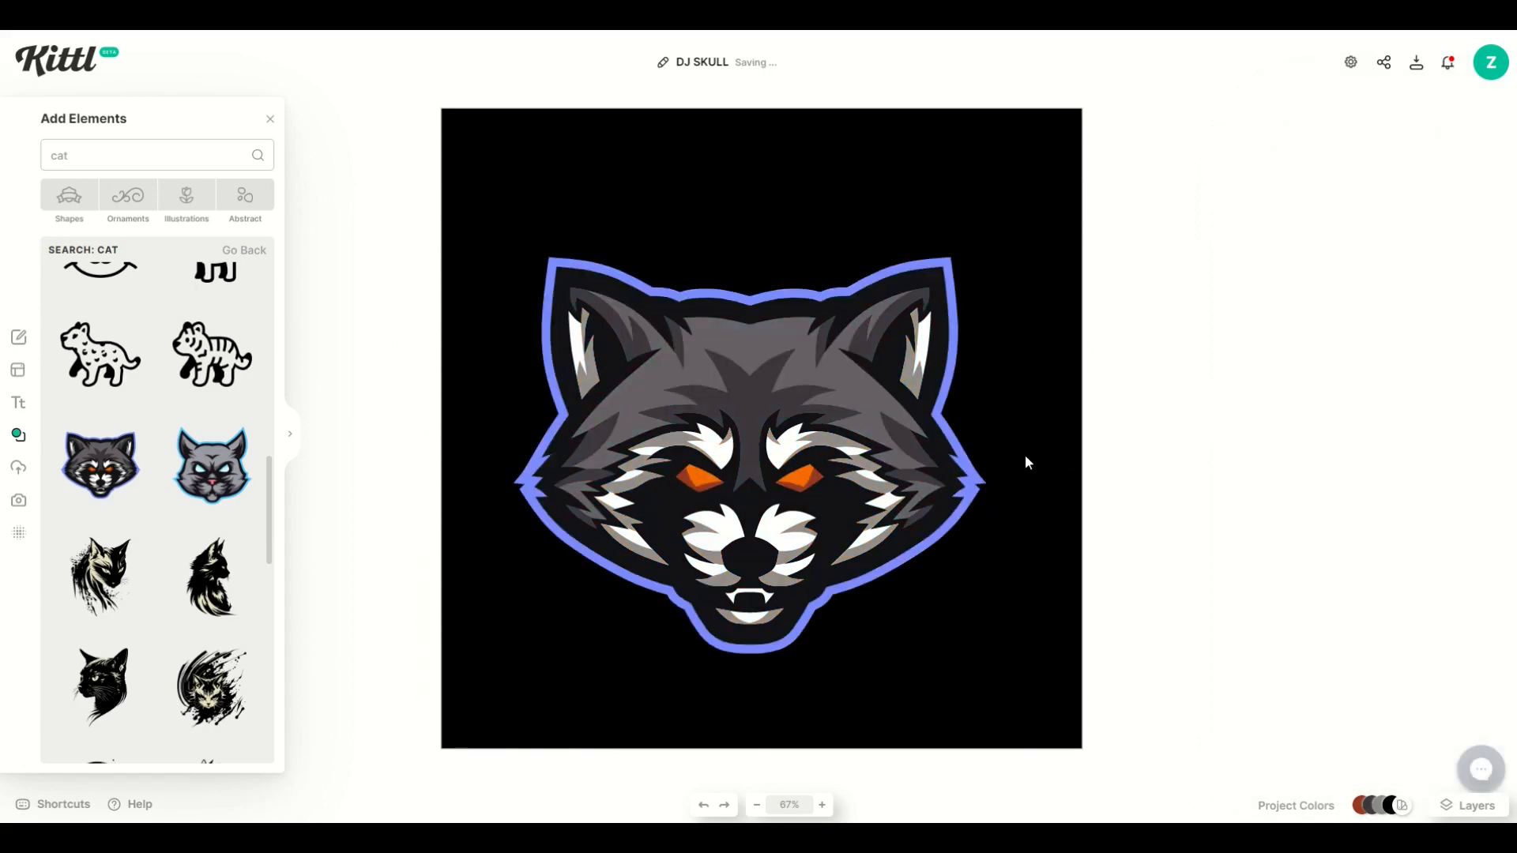
# - Recolour the raccoon head's white parts bright green (00ff26) after trying muted red (c46a6a) and the outline's blue
pyautogui.click(778, 382)
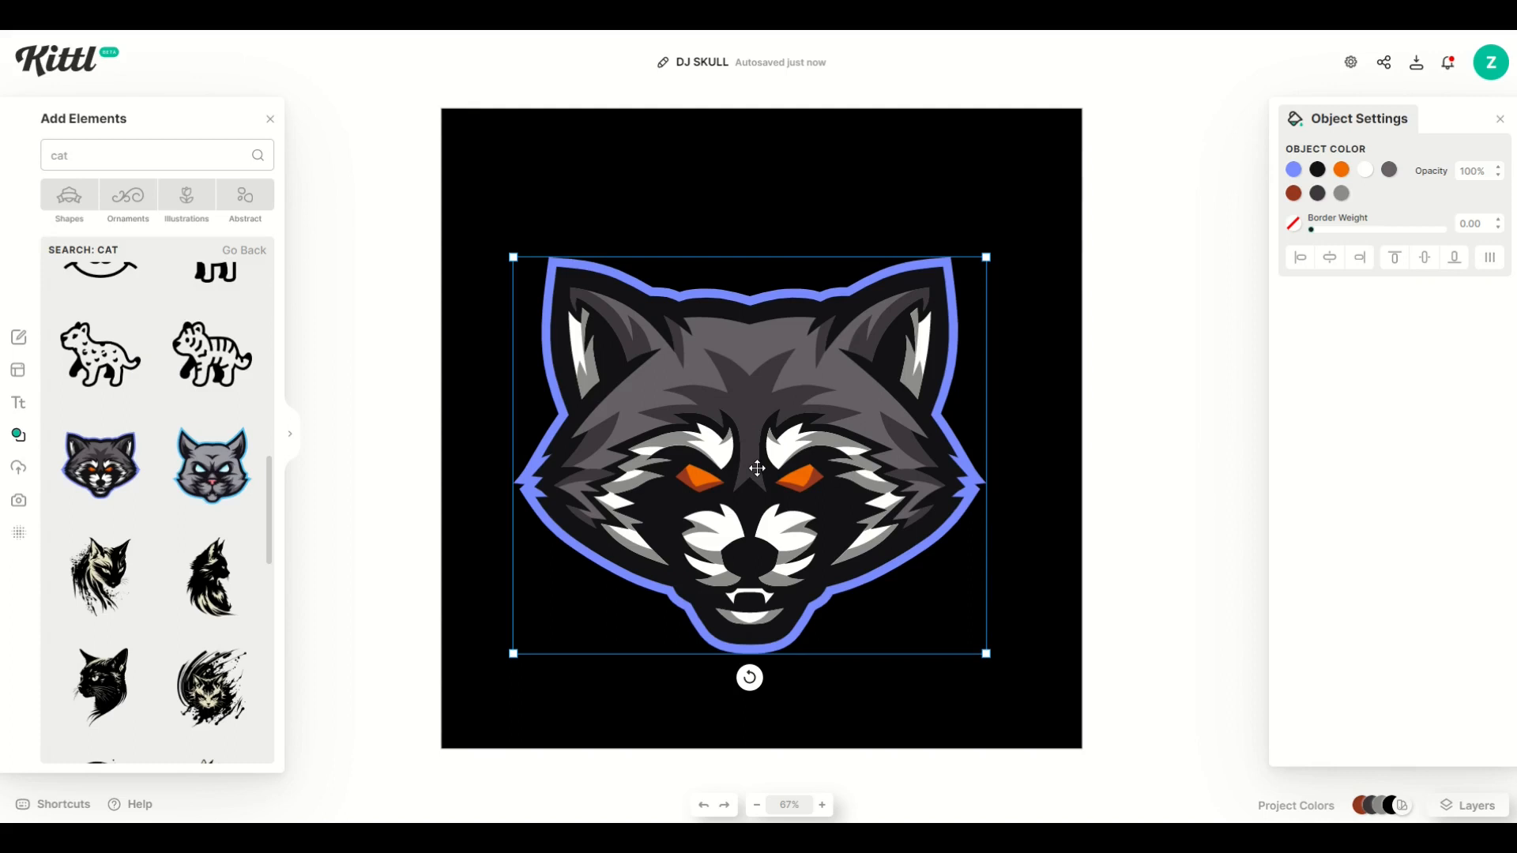
pyautogui.click(1366, 171)
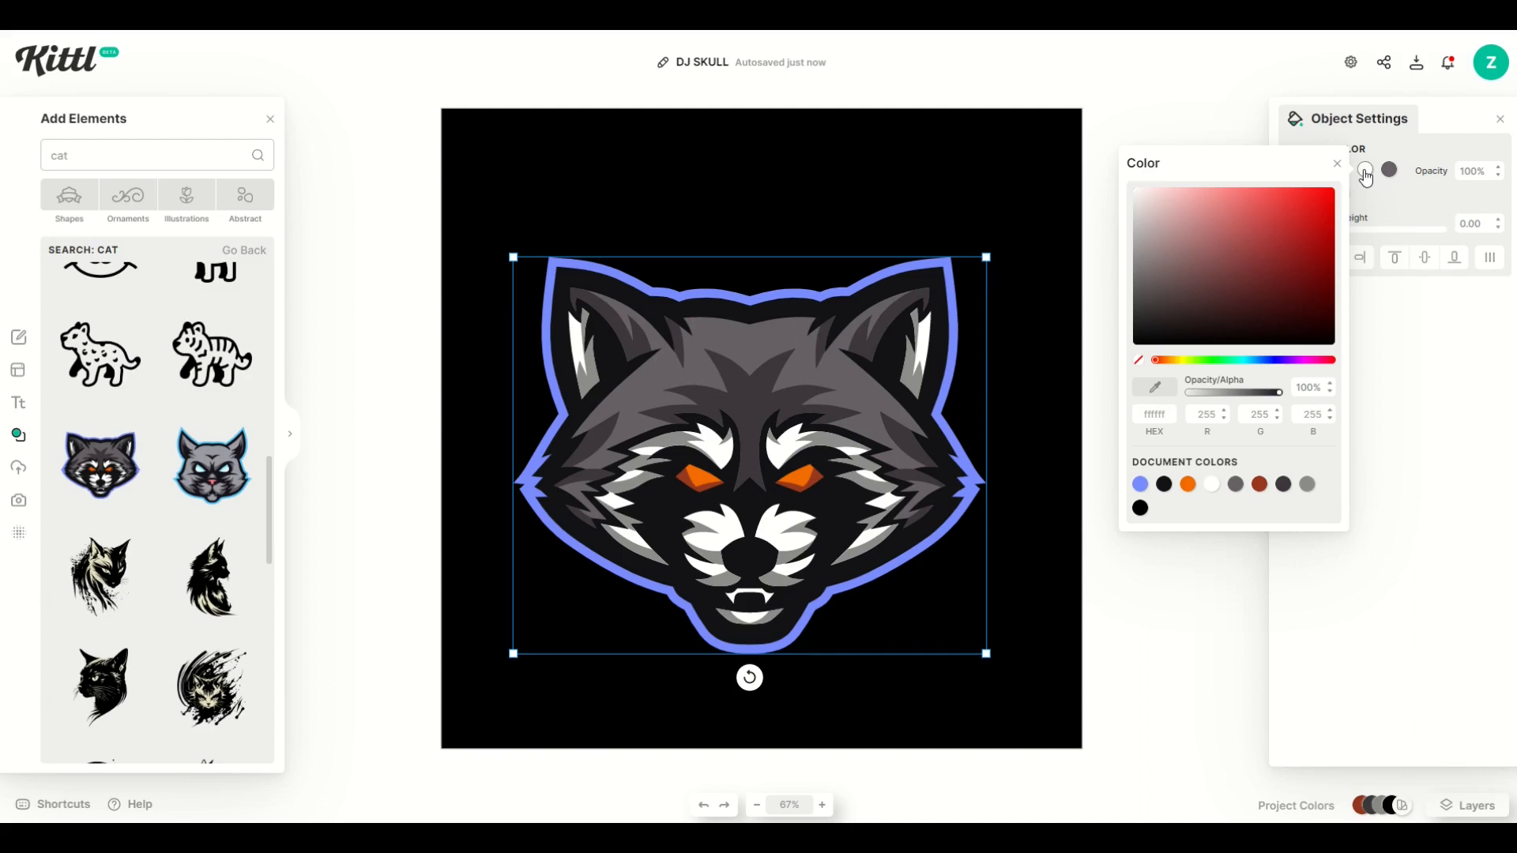
pyautogui.moveTo(1226, 264)
pyautogui.mouseDown()
pyautogui.moveTo(1269, 244)
pyautogui.moveTo(1227, 232)
pyautogui.mouseUp()
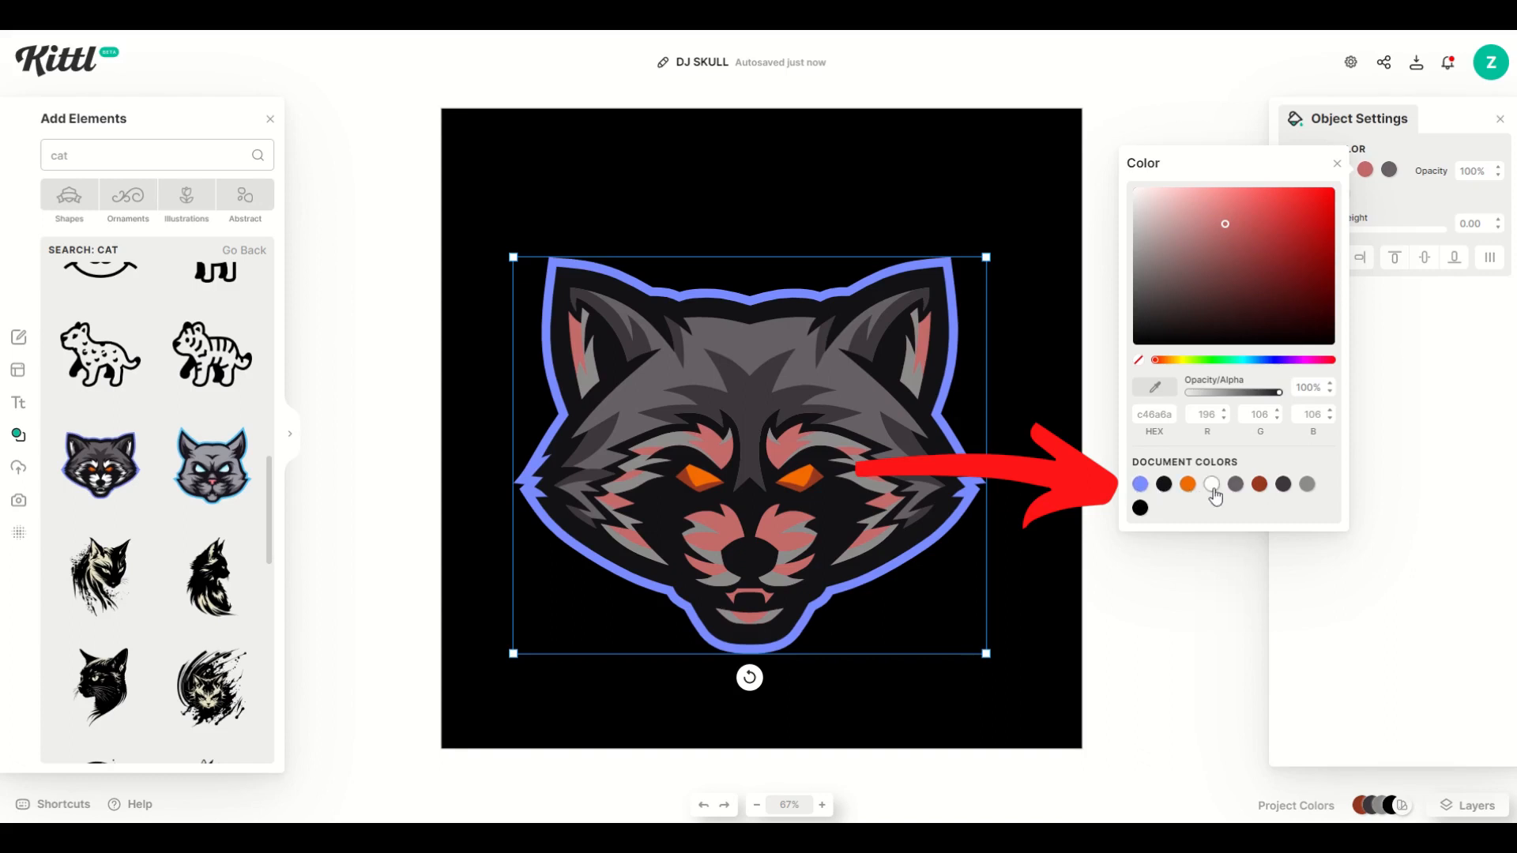
pyautogui.click(1141, 488)
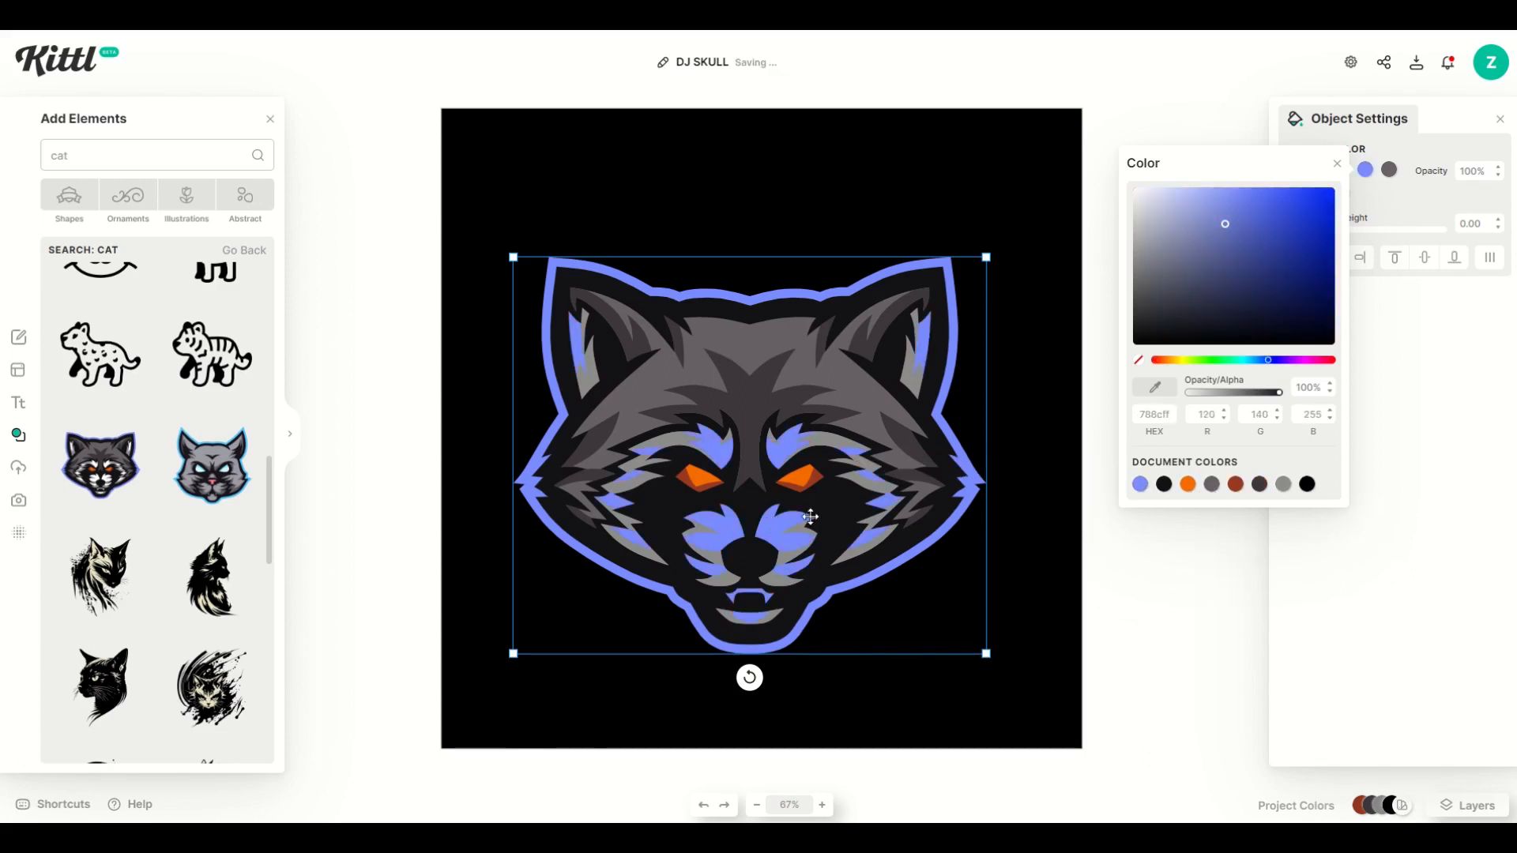
pyautogui.click(1220, 361)
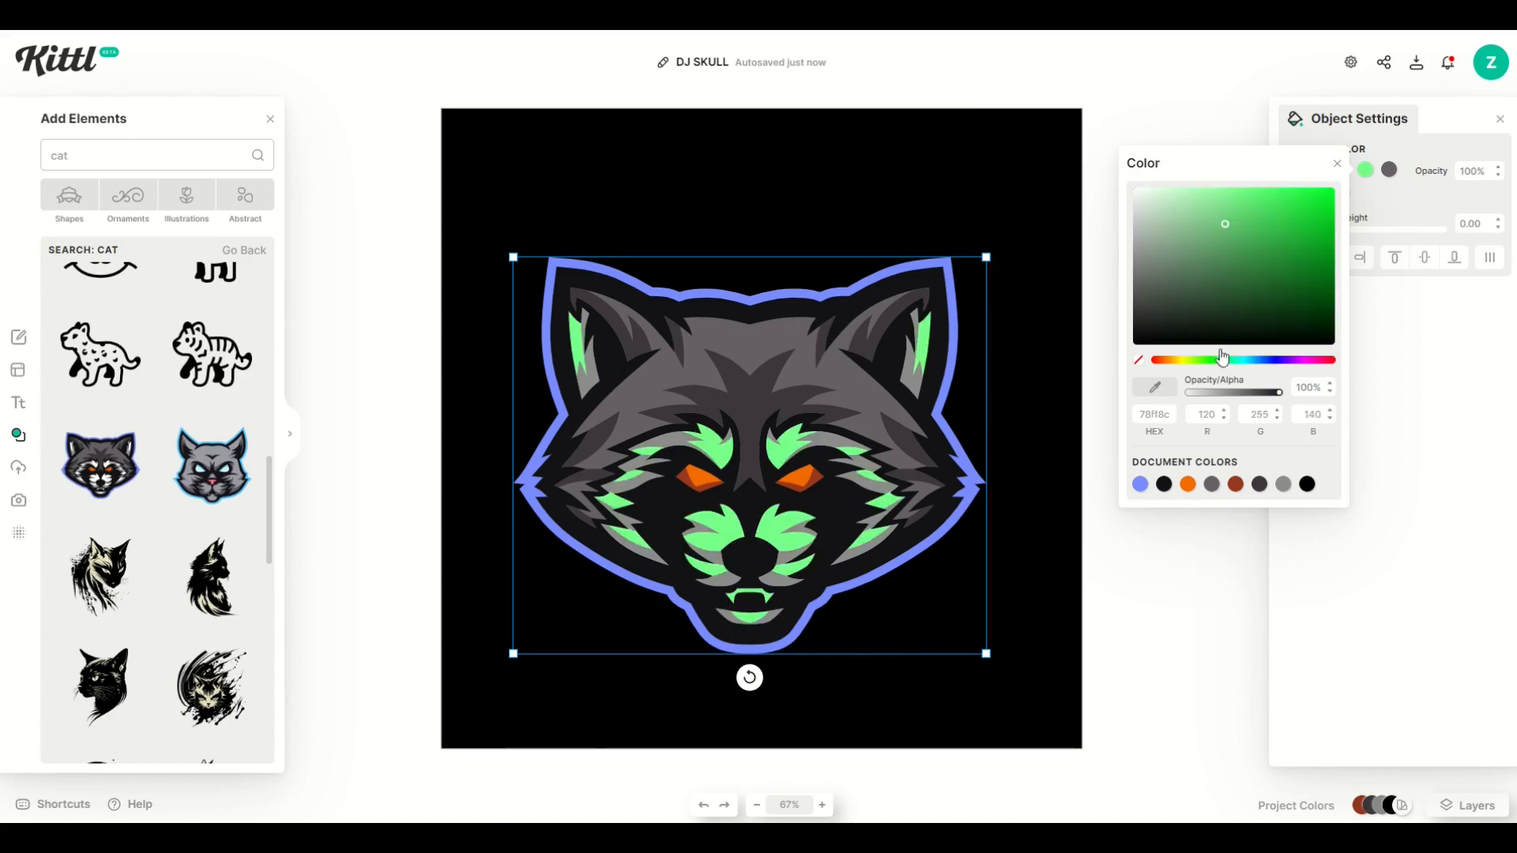
pyautogui.moveTo(1230, 298); pyautogui.dragTo(1288, 262)
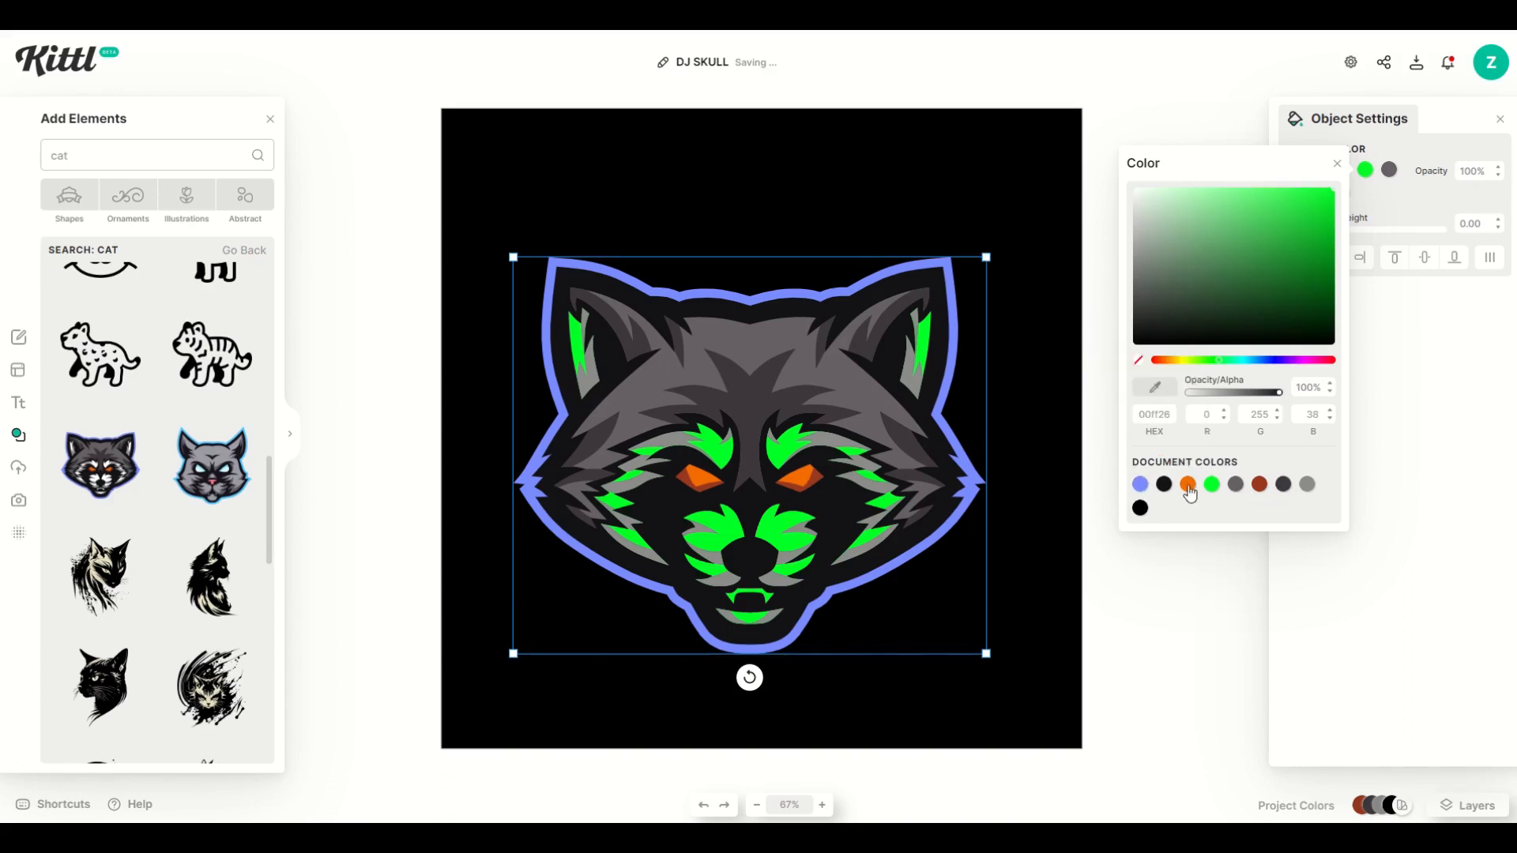
# - Recolour the dark red shading in the raccoon head's eyes to bright orange-red (ff3100)
pyautogui.click(1158, 584)
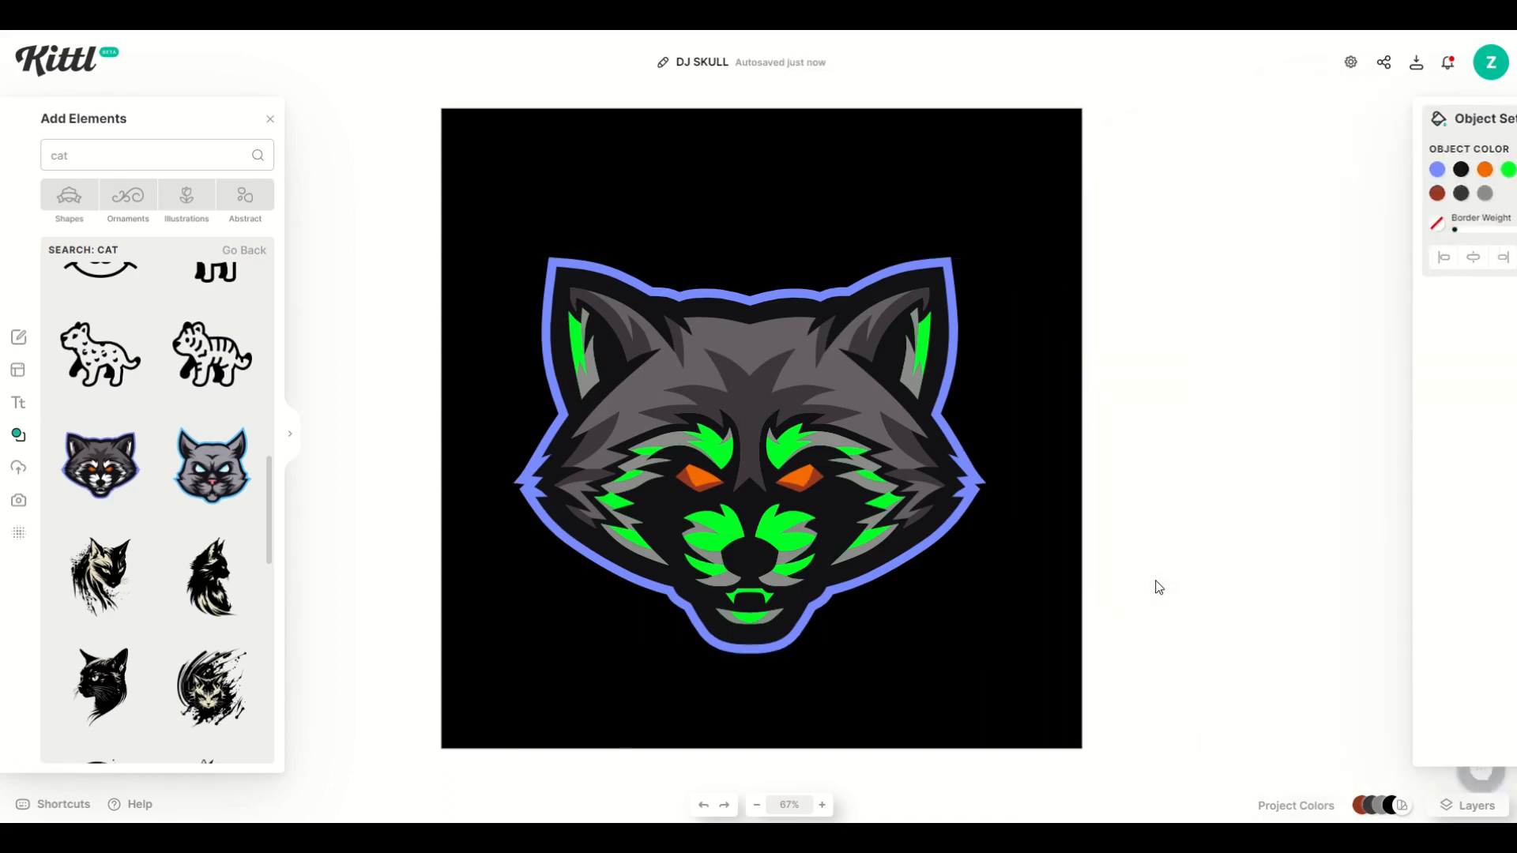
pyautogui.click(807, 389)
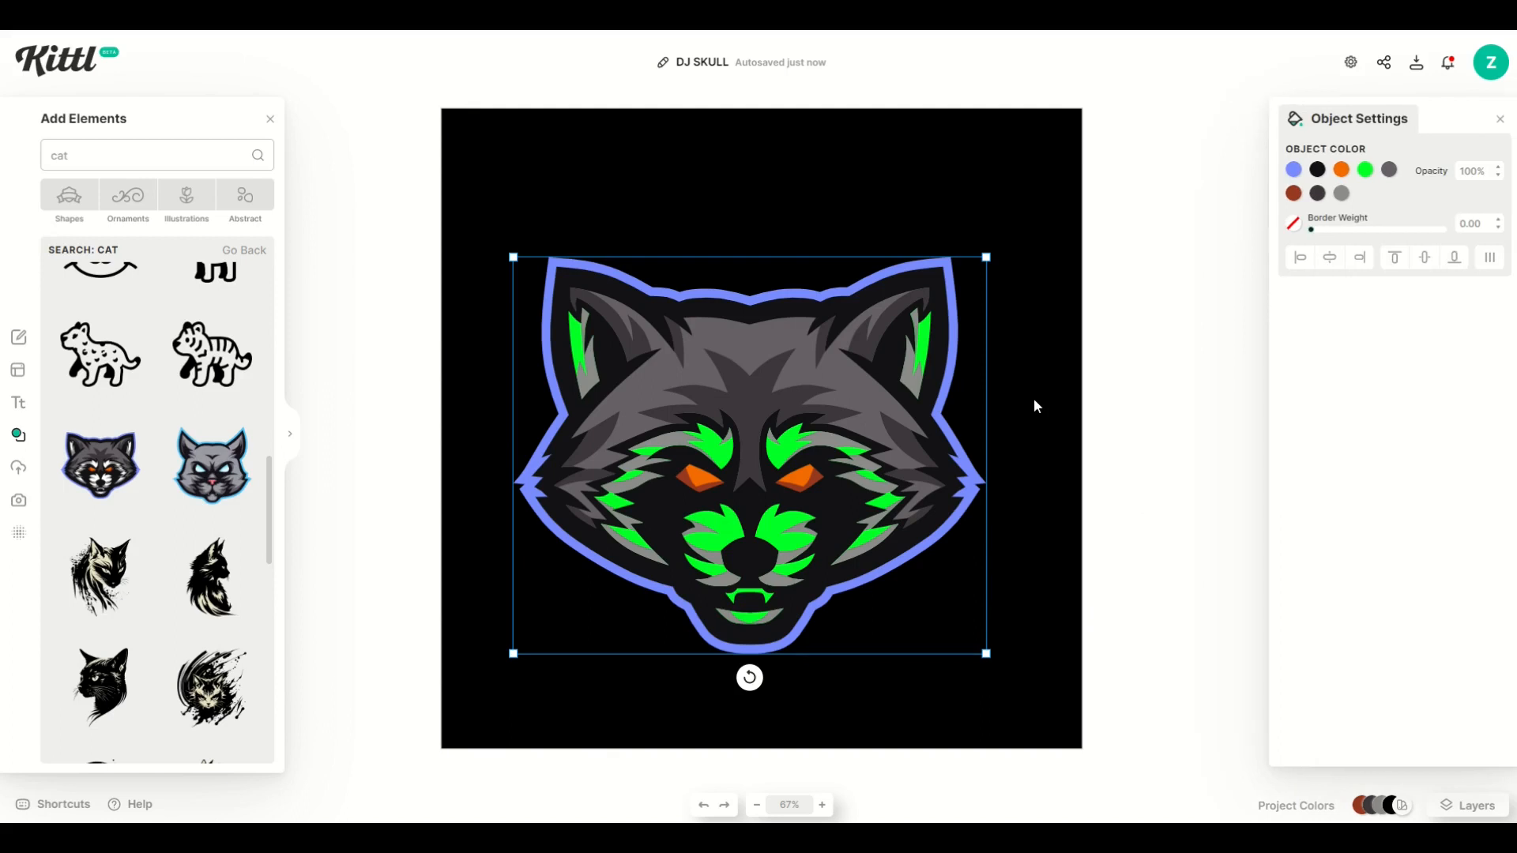
pyautogui.click(1130, 395)
pyautogui.click(897, 384)
pyautogui.click(1294, 195)
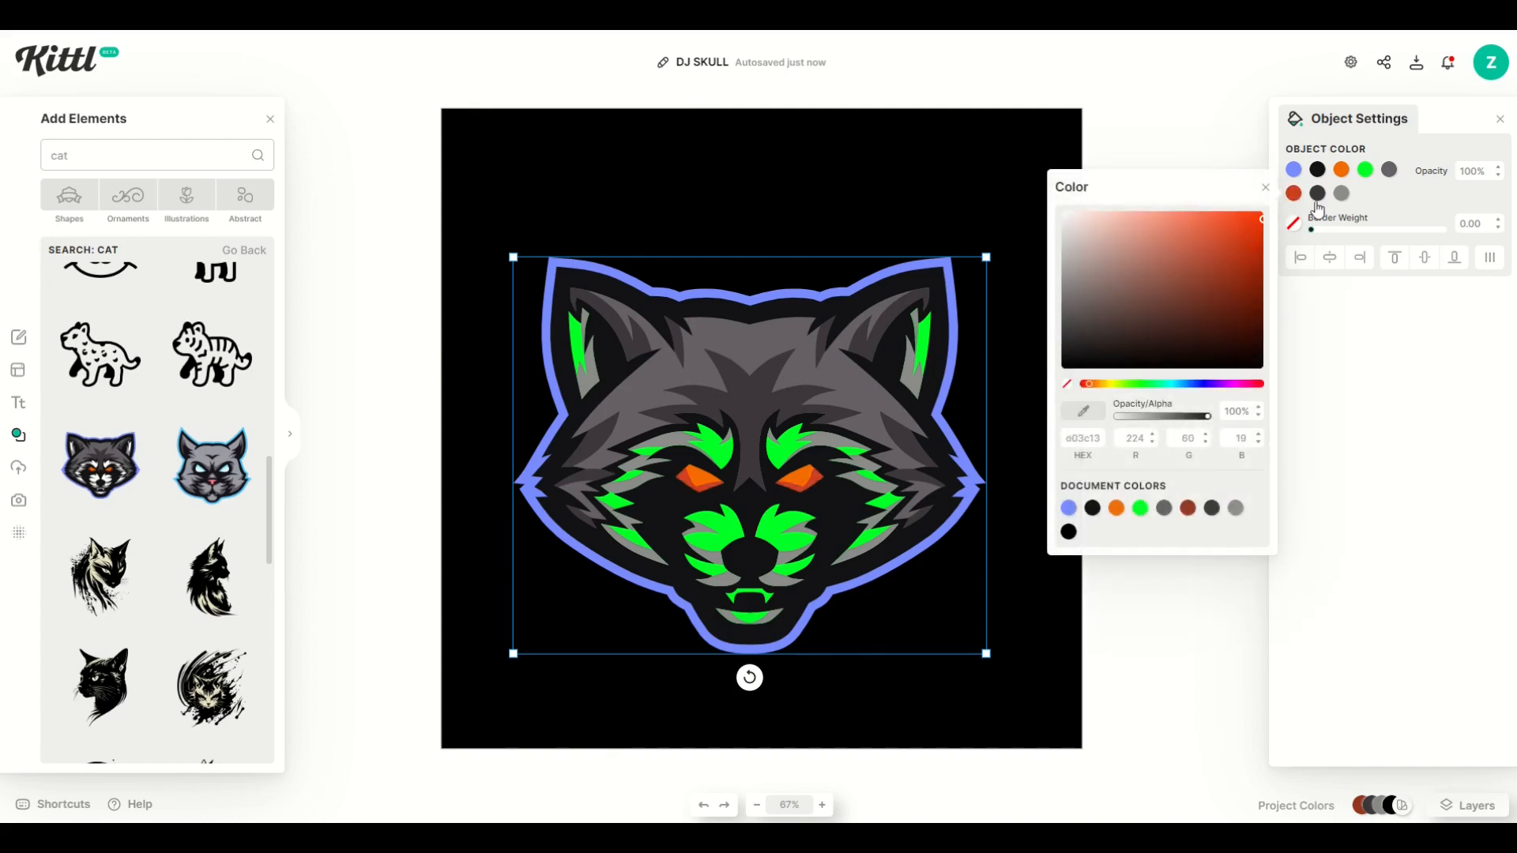
pyautogui.moveTo(1198, 280); pyautogui.dragTo(1361, 169)
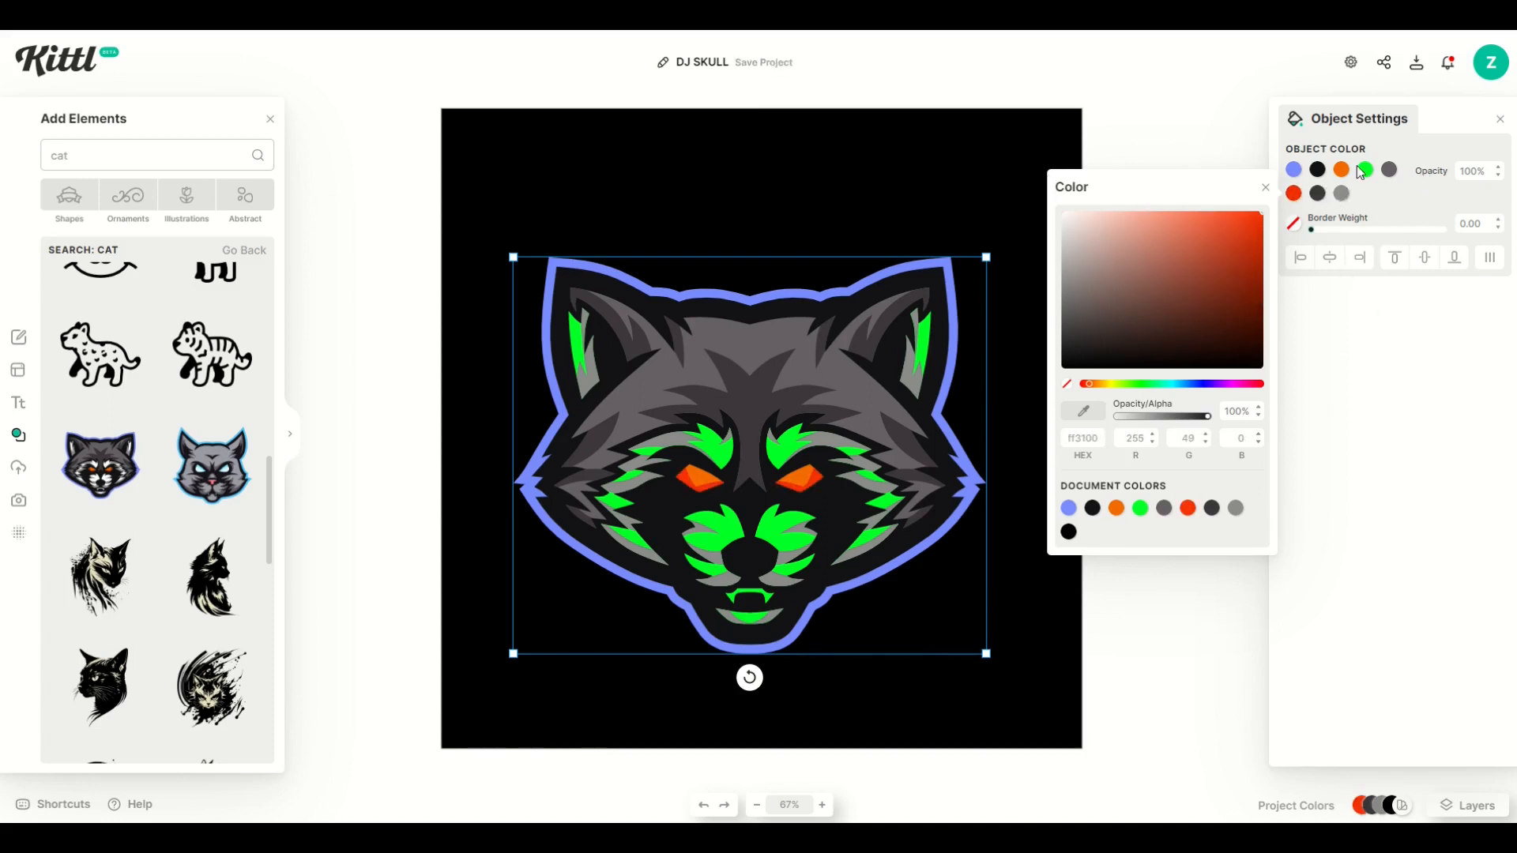
pyautogui.click(1230, 135)
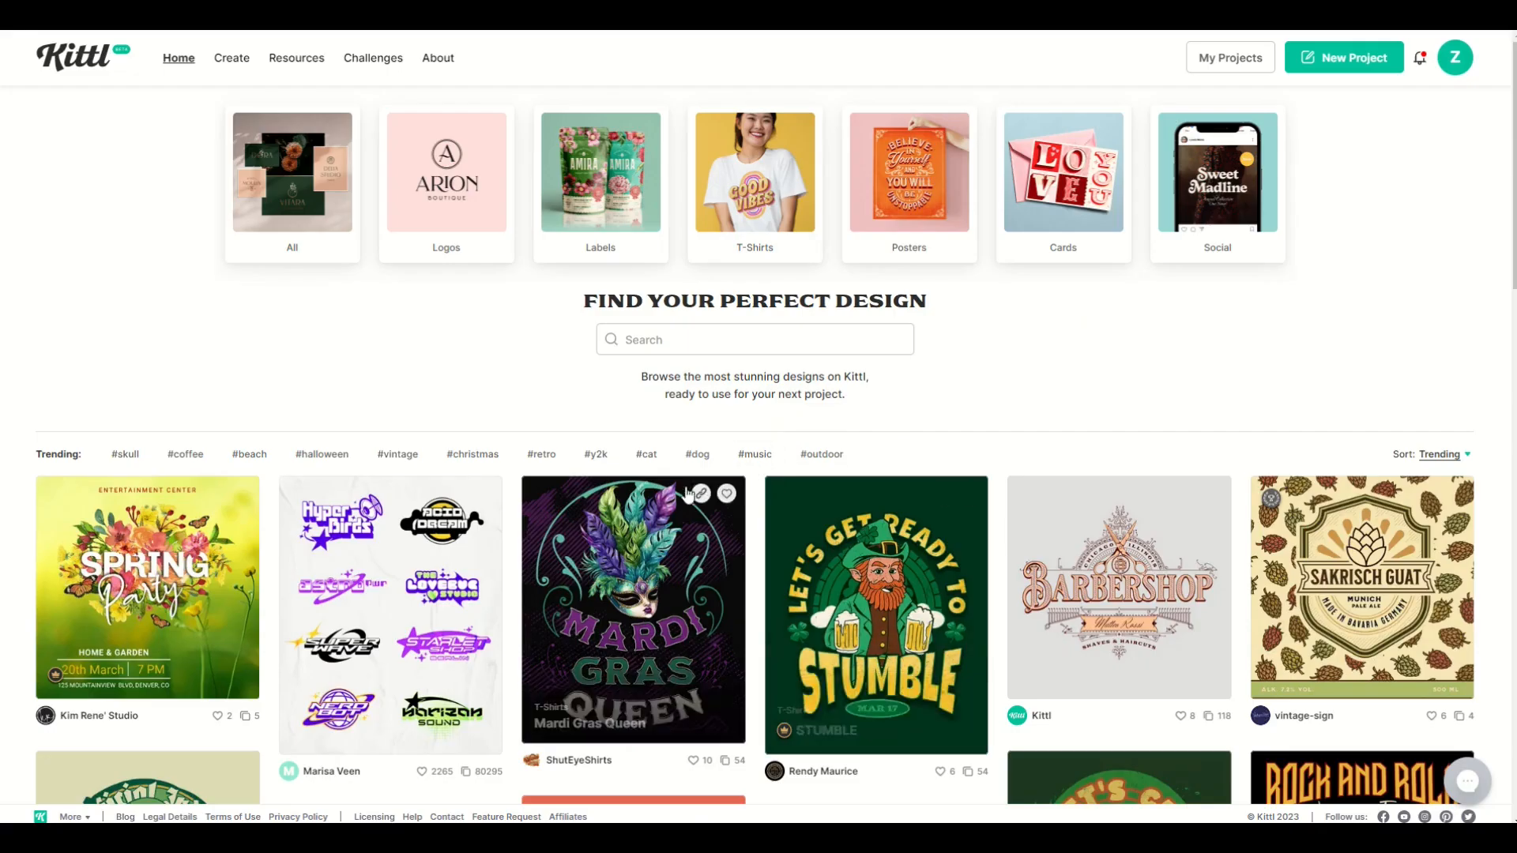
# - Open the current design challenges and examine the recent submissions, the Greeting Card Challenge and the completed challenges with their entries and prizes
pyautogui.moveTo(371, 71)
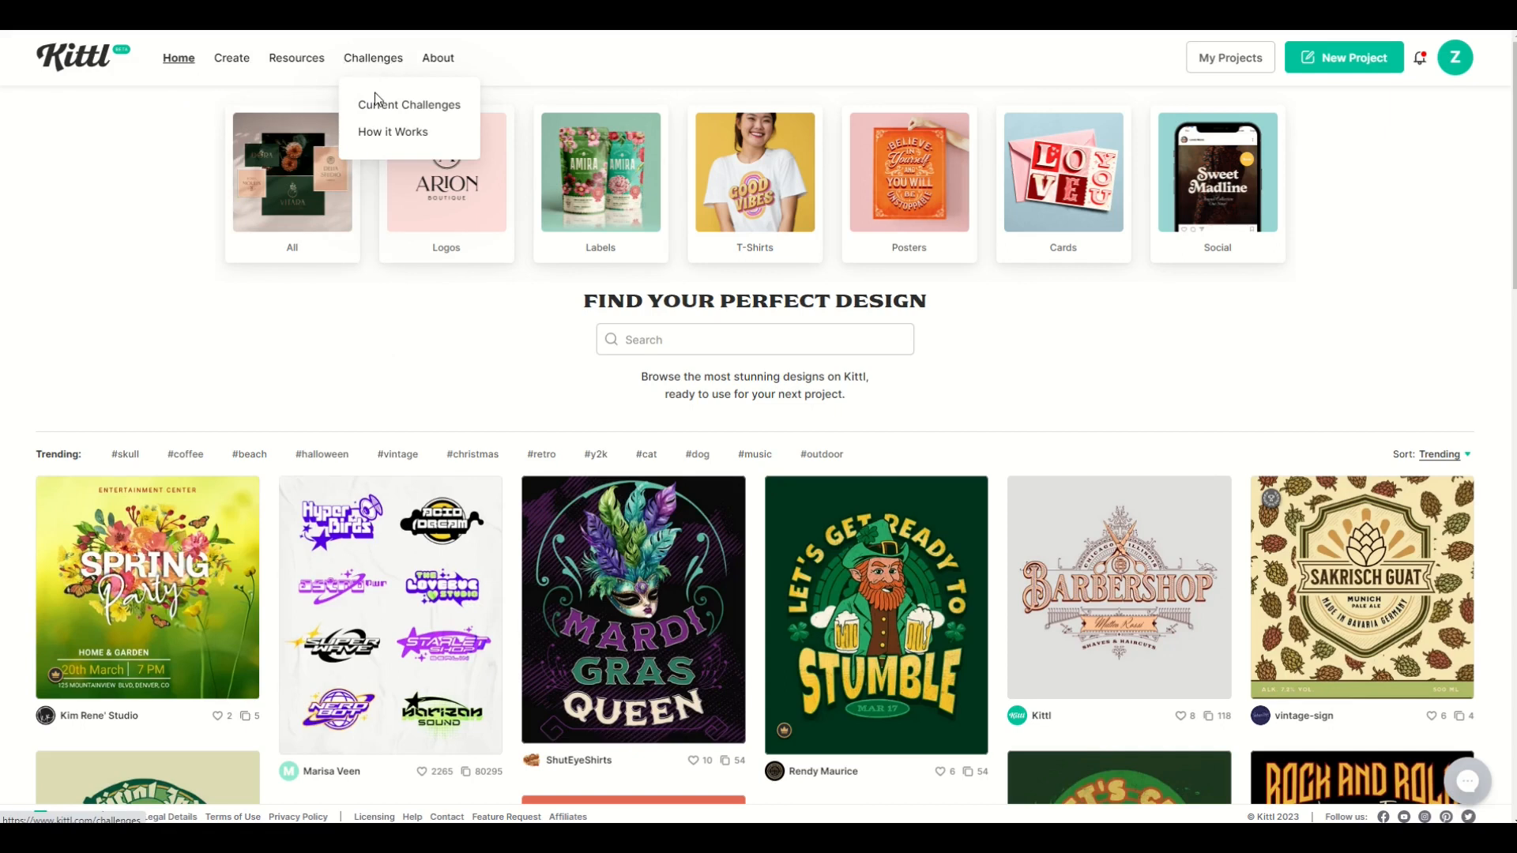
pyautogui.click(380, 105)
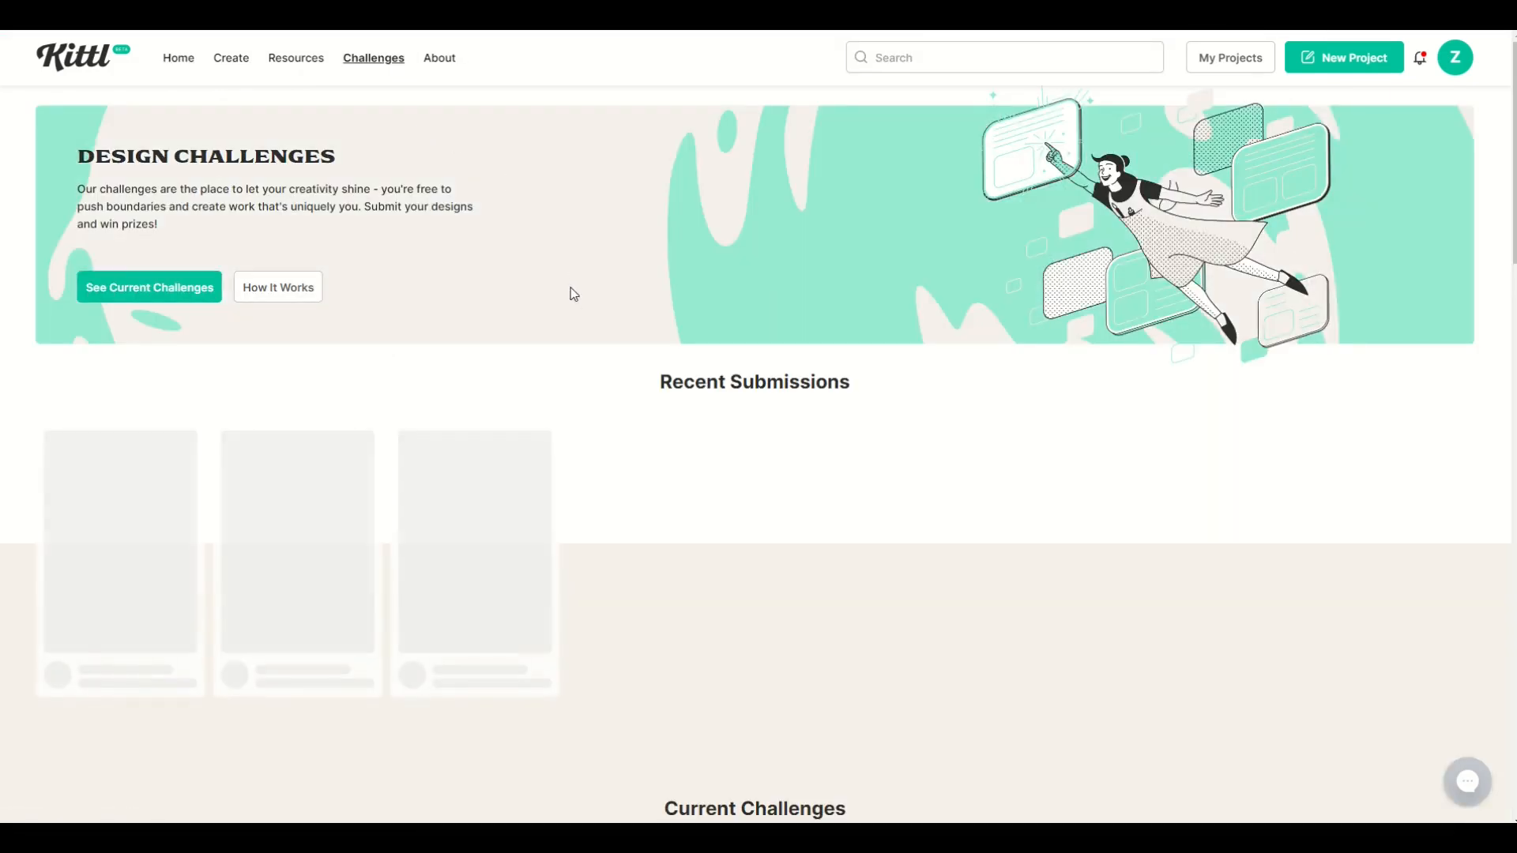
pyautogui.scroll(-7, 573, 294)
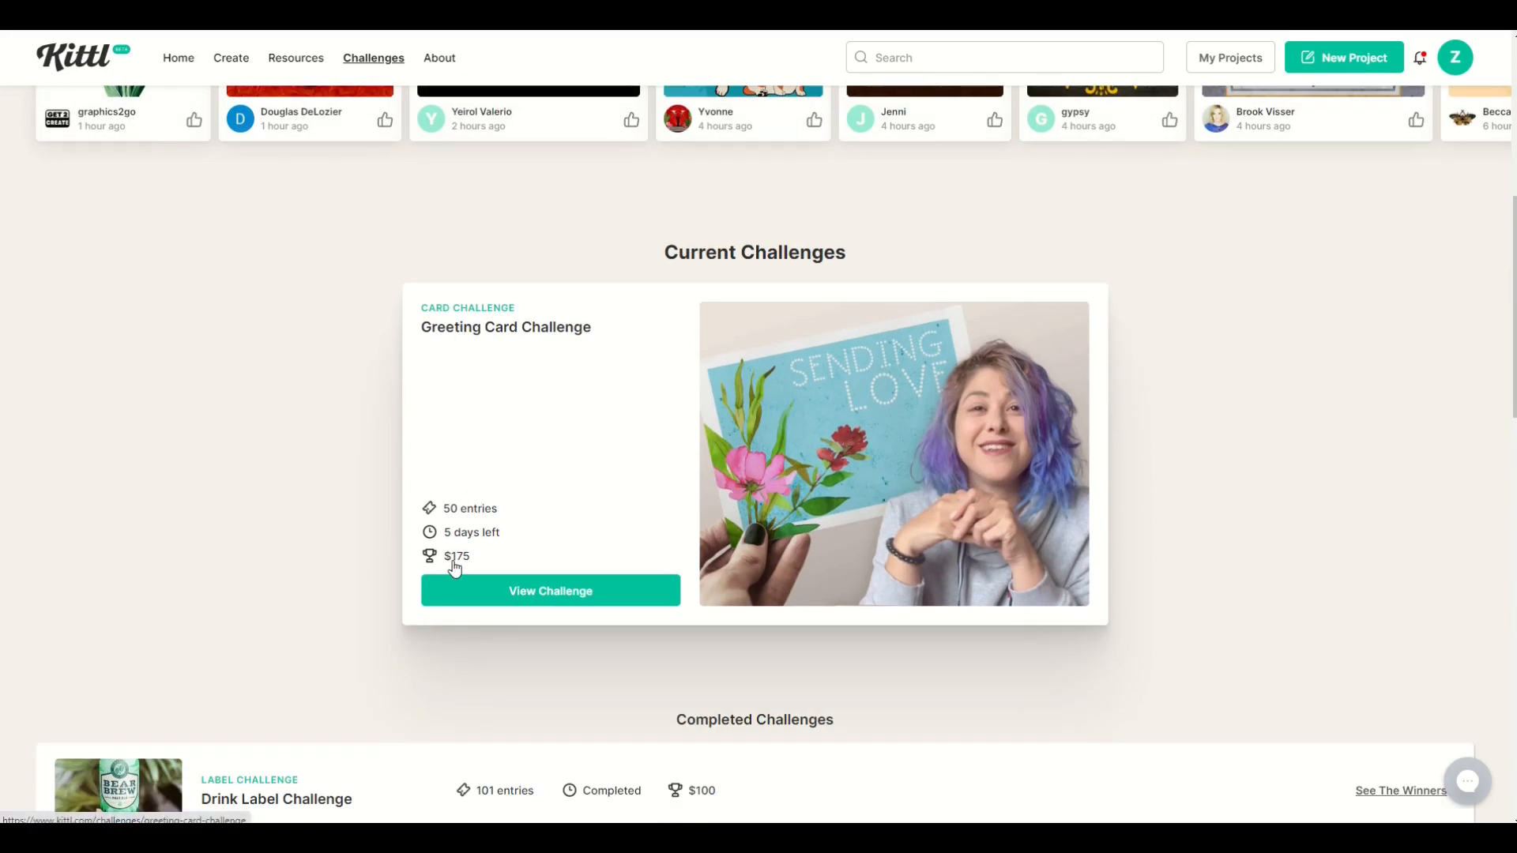
pyautogui.scroll(-1, 464, 567)
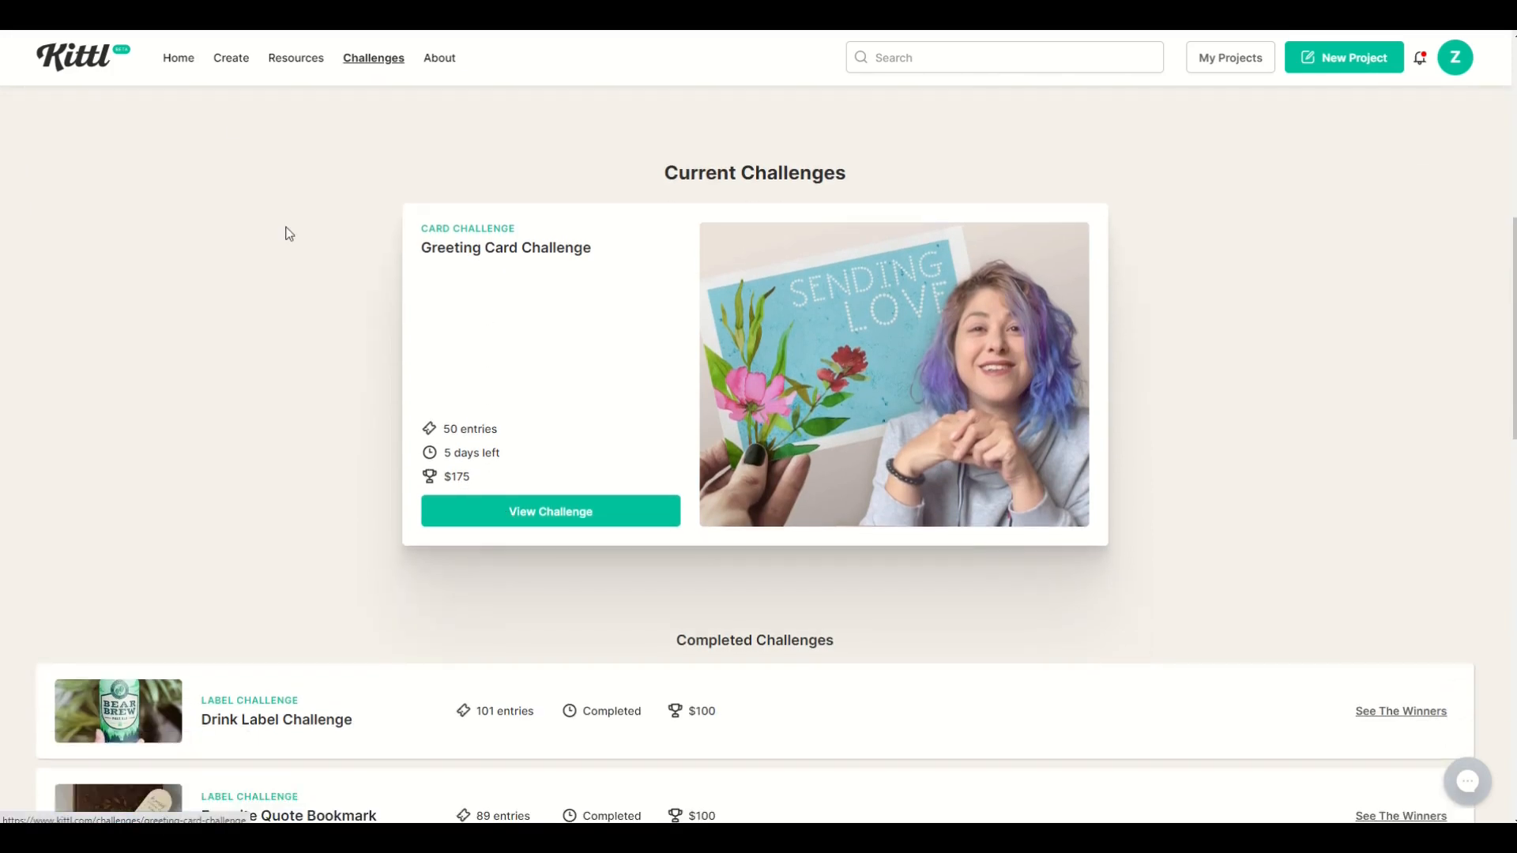
pyautogui.scroll(-4, 528, 329)
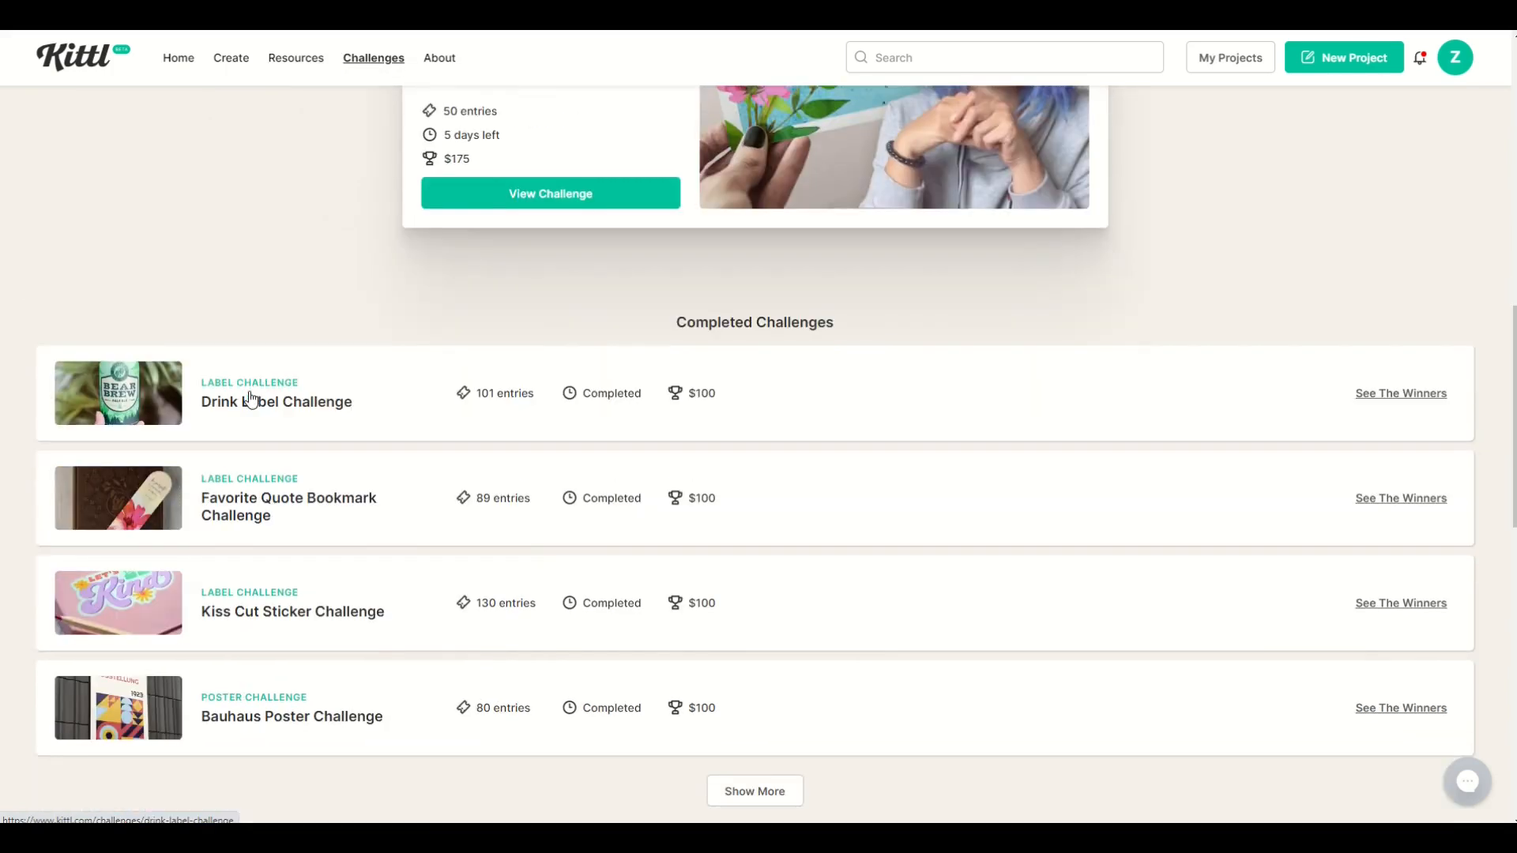
pyautogui.scroll(5, 542, 406)
pyautogui.scroll(5, 540, 417)
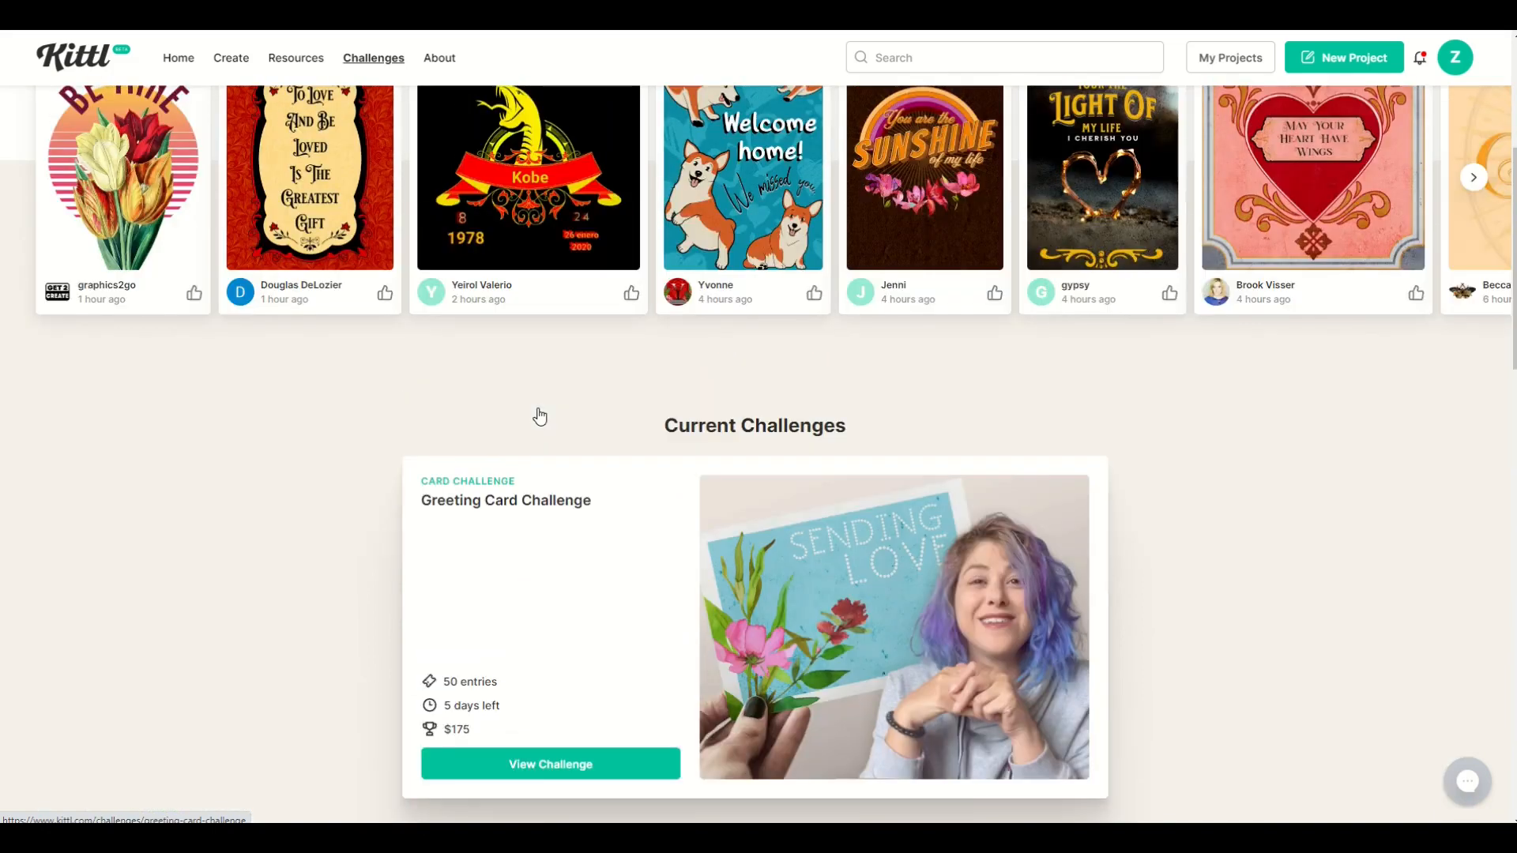
pyautogui.scroll(3, 537, 406)
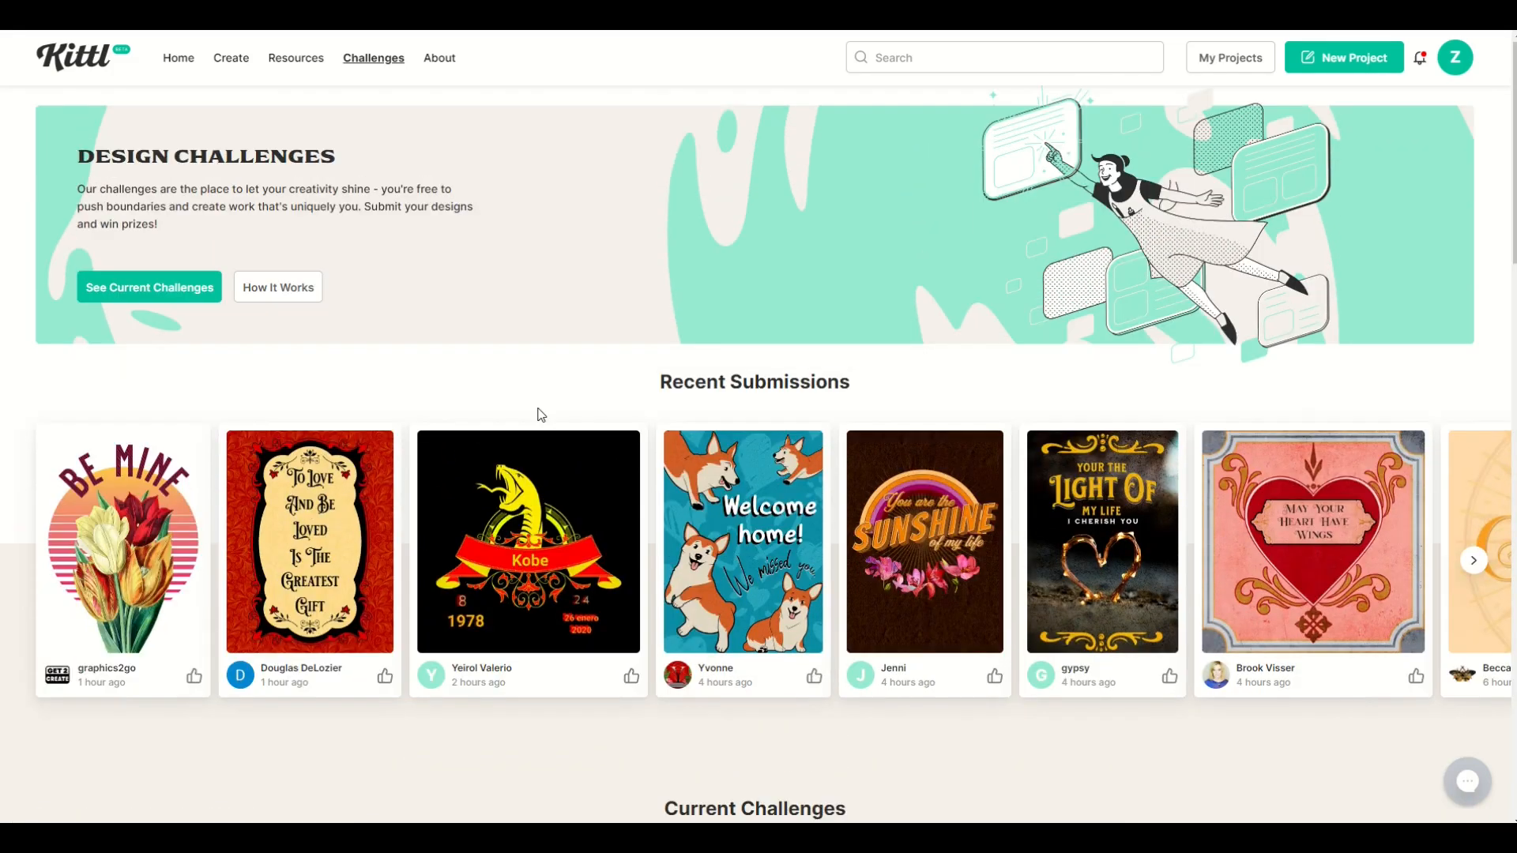
pyautogui.scroll(-4, 536, 415)
pyautogui.scroll(-9, 537, 419)
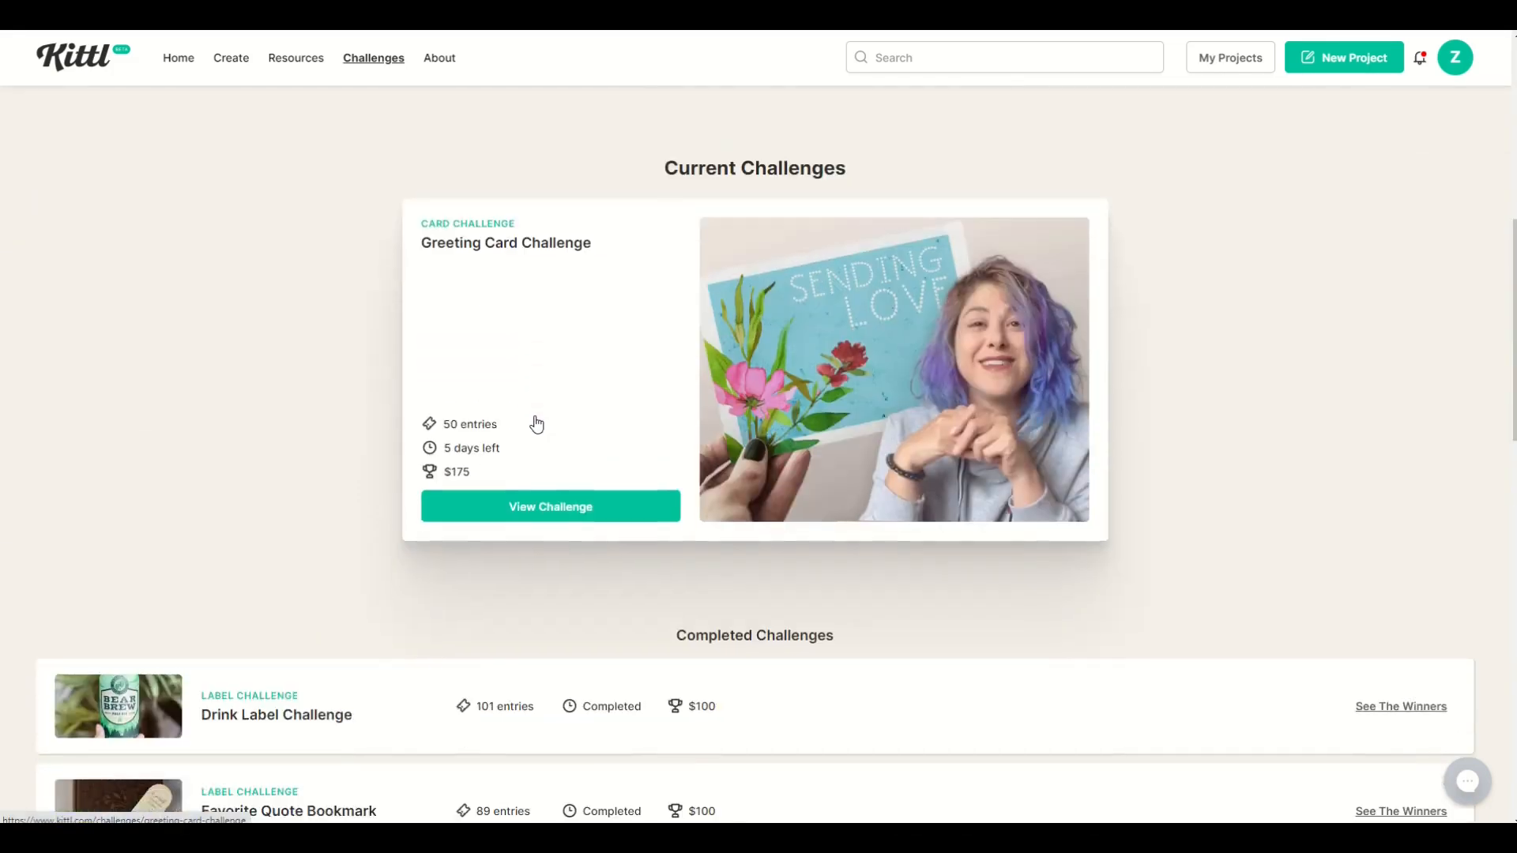
pyautogui.scroll(12, 532, 427)
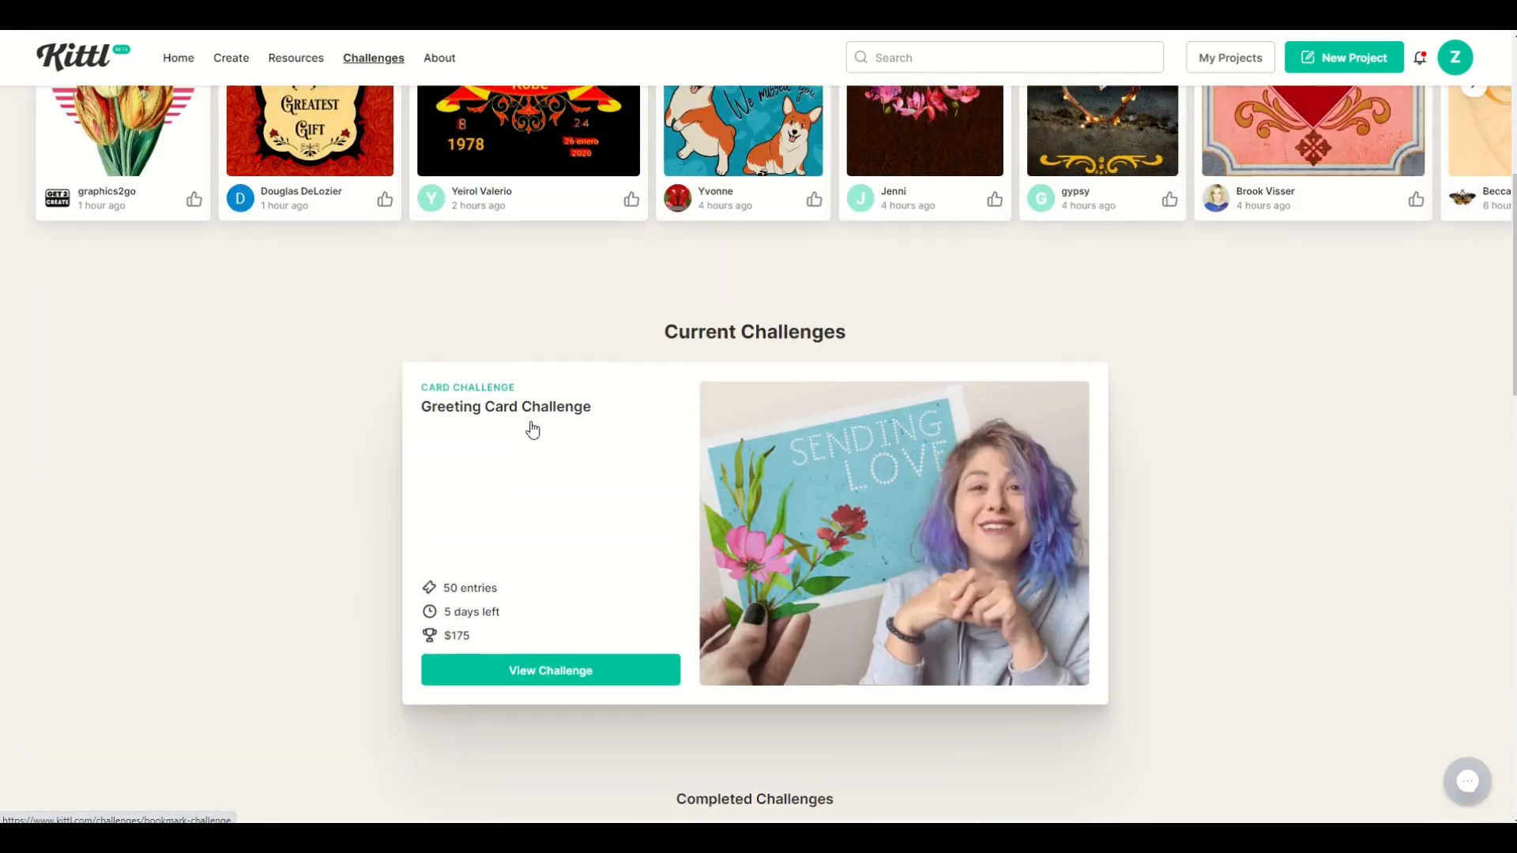
pyautogui.scroll(1, 530, 430)
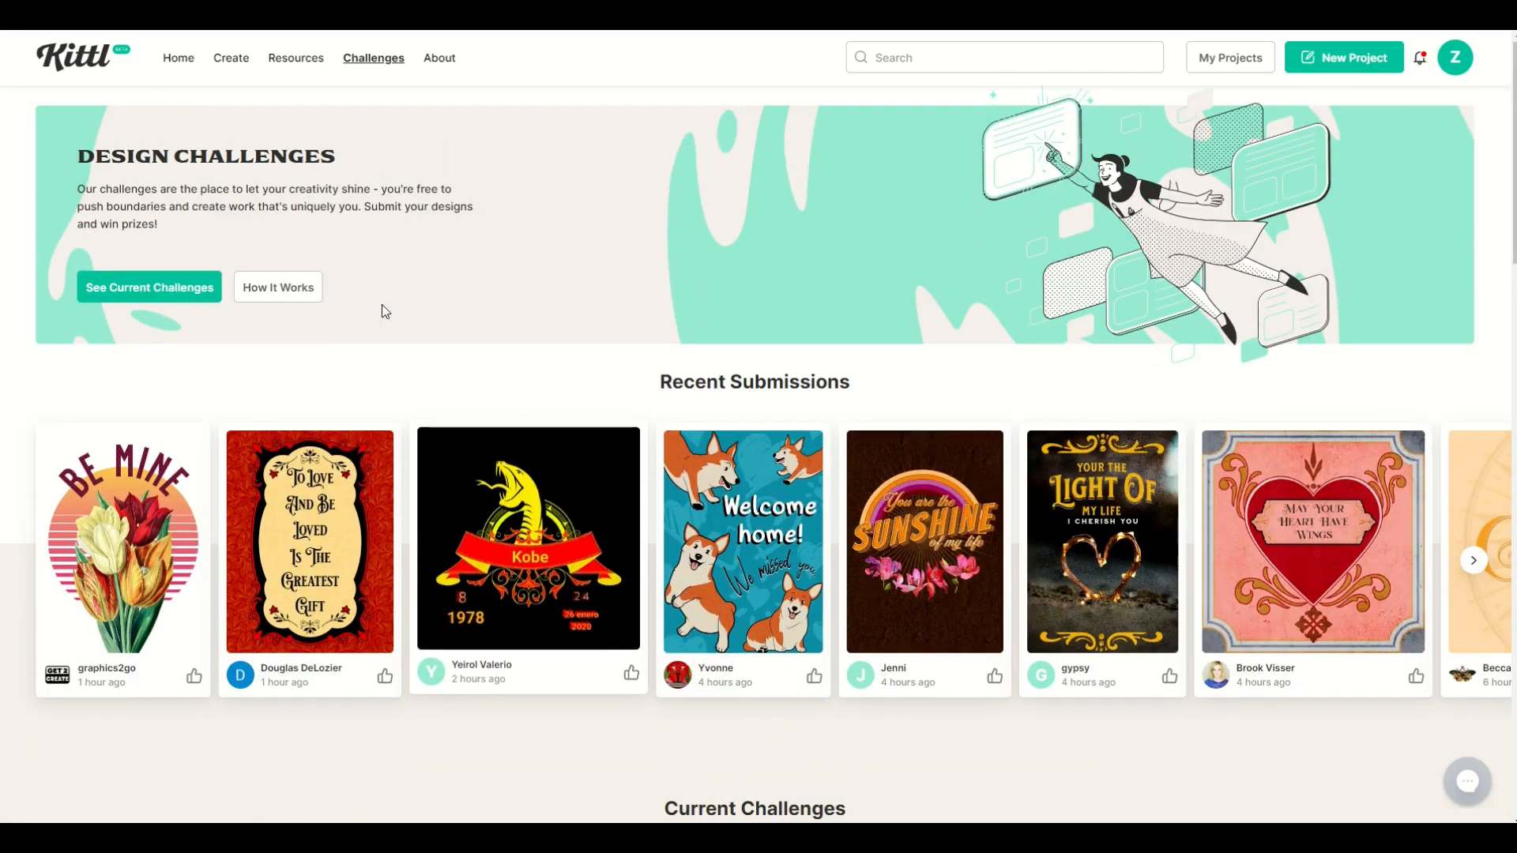
# - Return to the home page and look through the trending community designs for inspiration
pyautogui.click(69, 72)
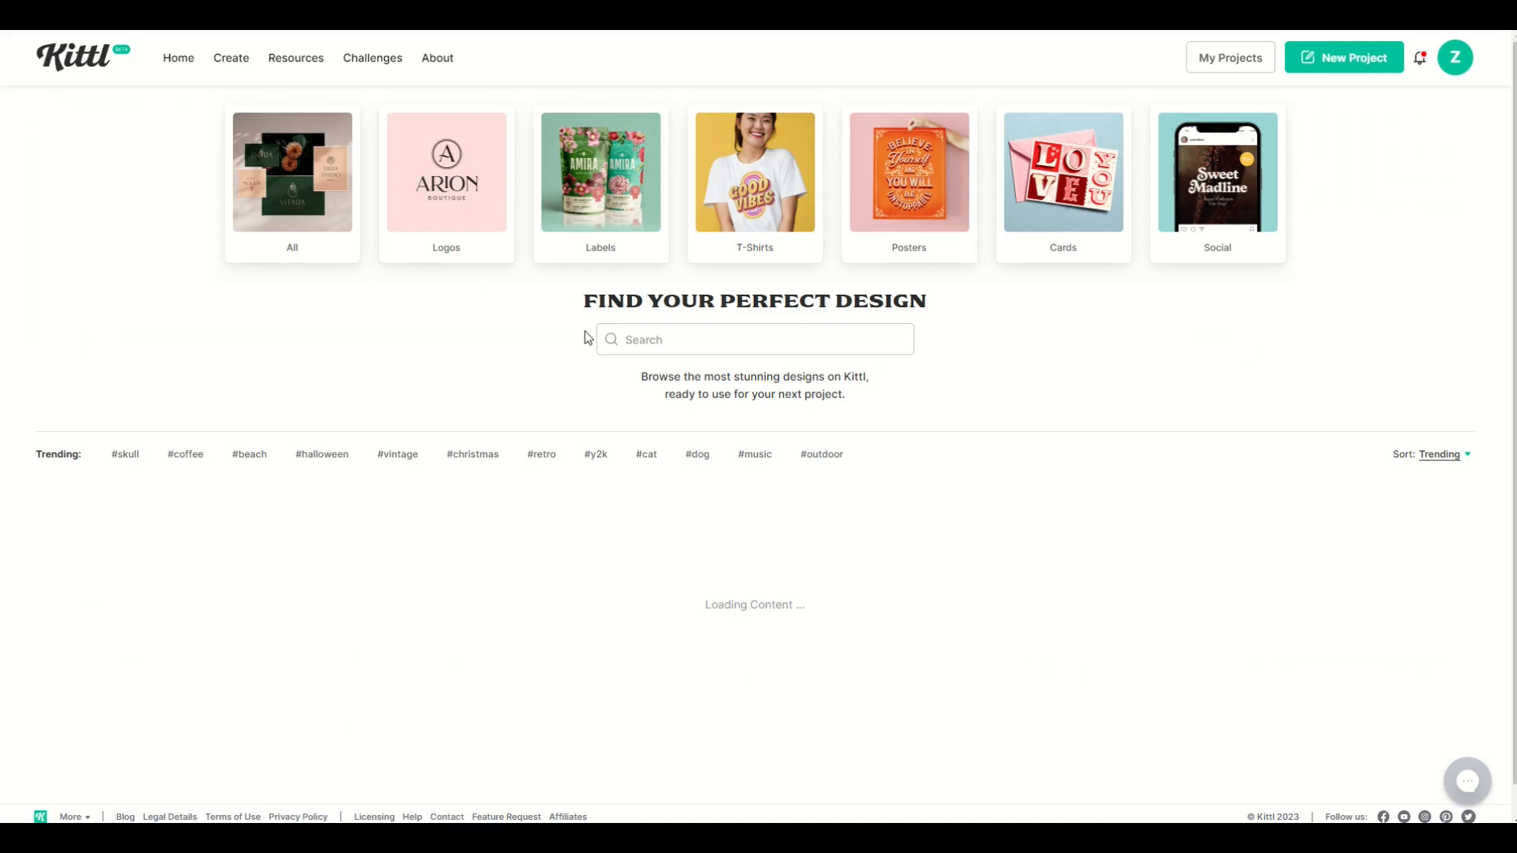
pyautogui.scroll(-3, 586, 338)
pyautogui.scroll(-1, 586, 339)
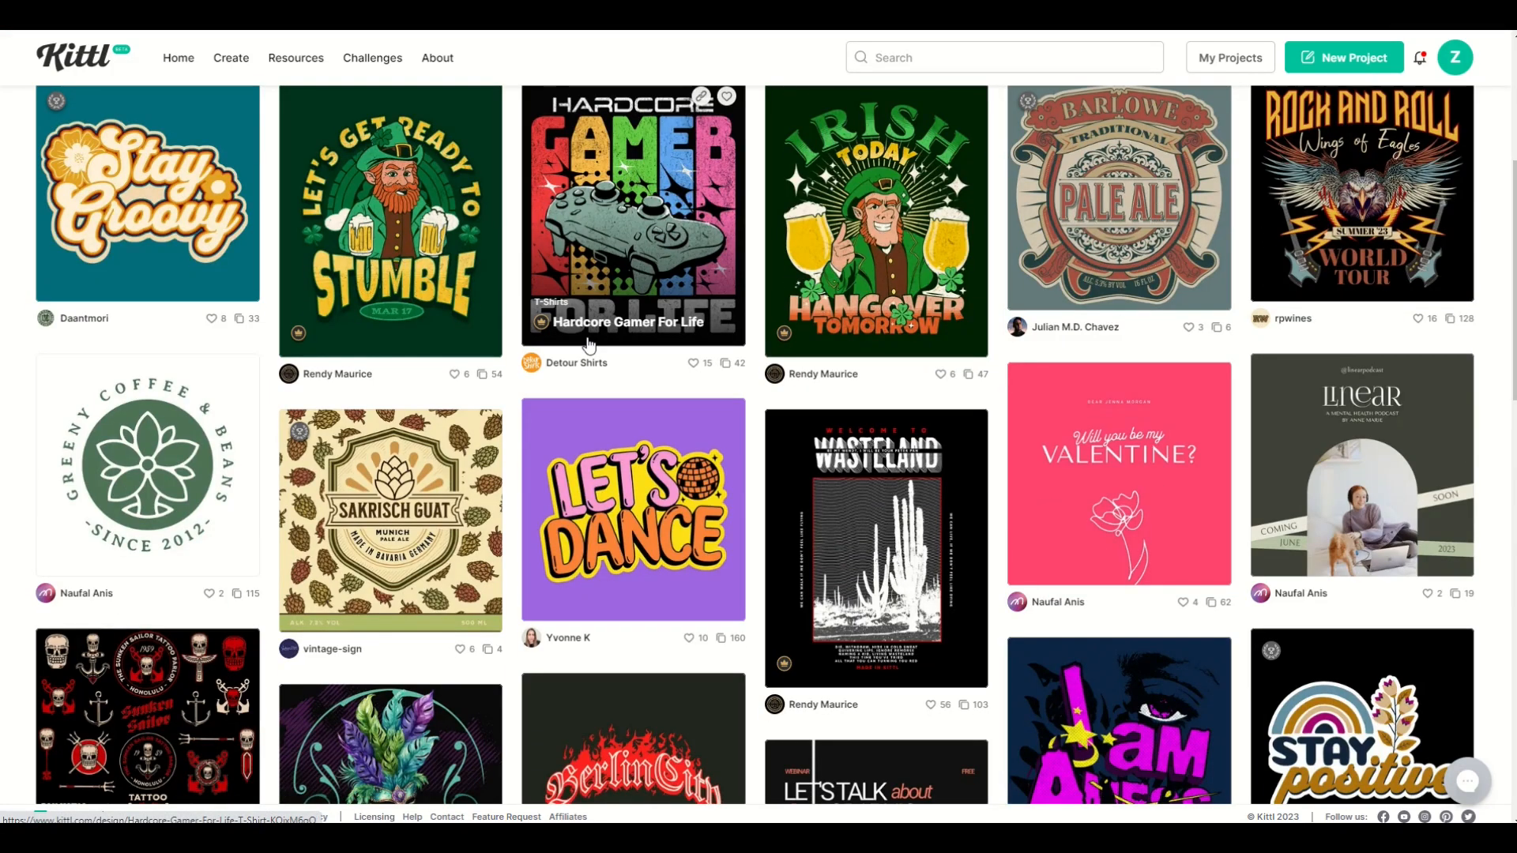
pyautogui.scroll(4, 588, 345)
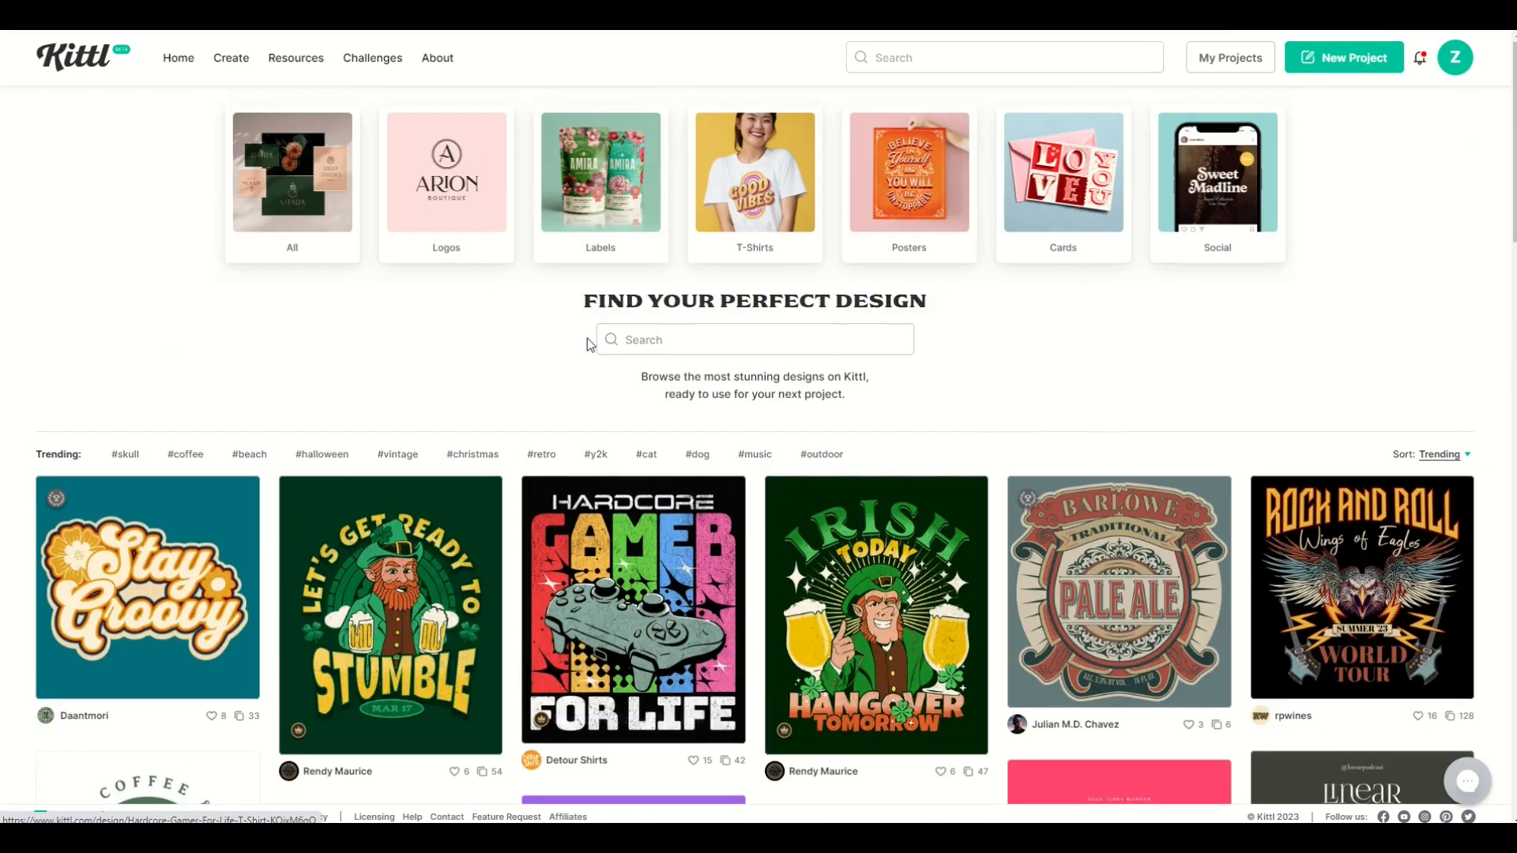
pyautogui.scroll(-3, 586, 339)
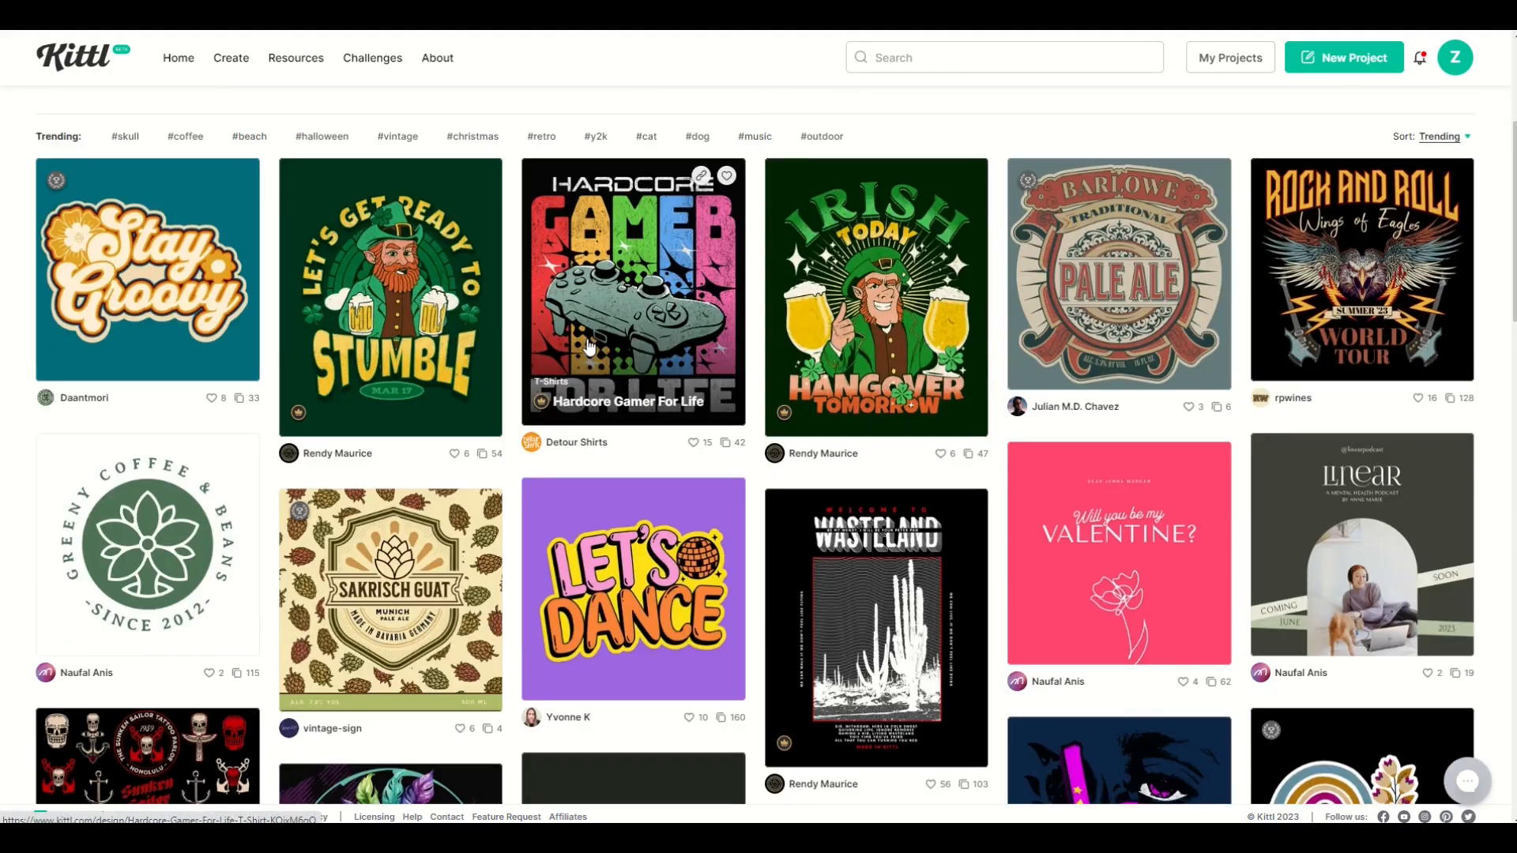
pyautogui.scroll(-8, 607, 386)
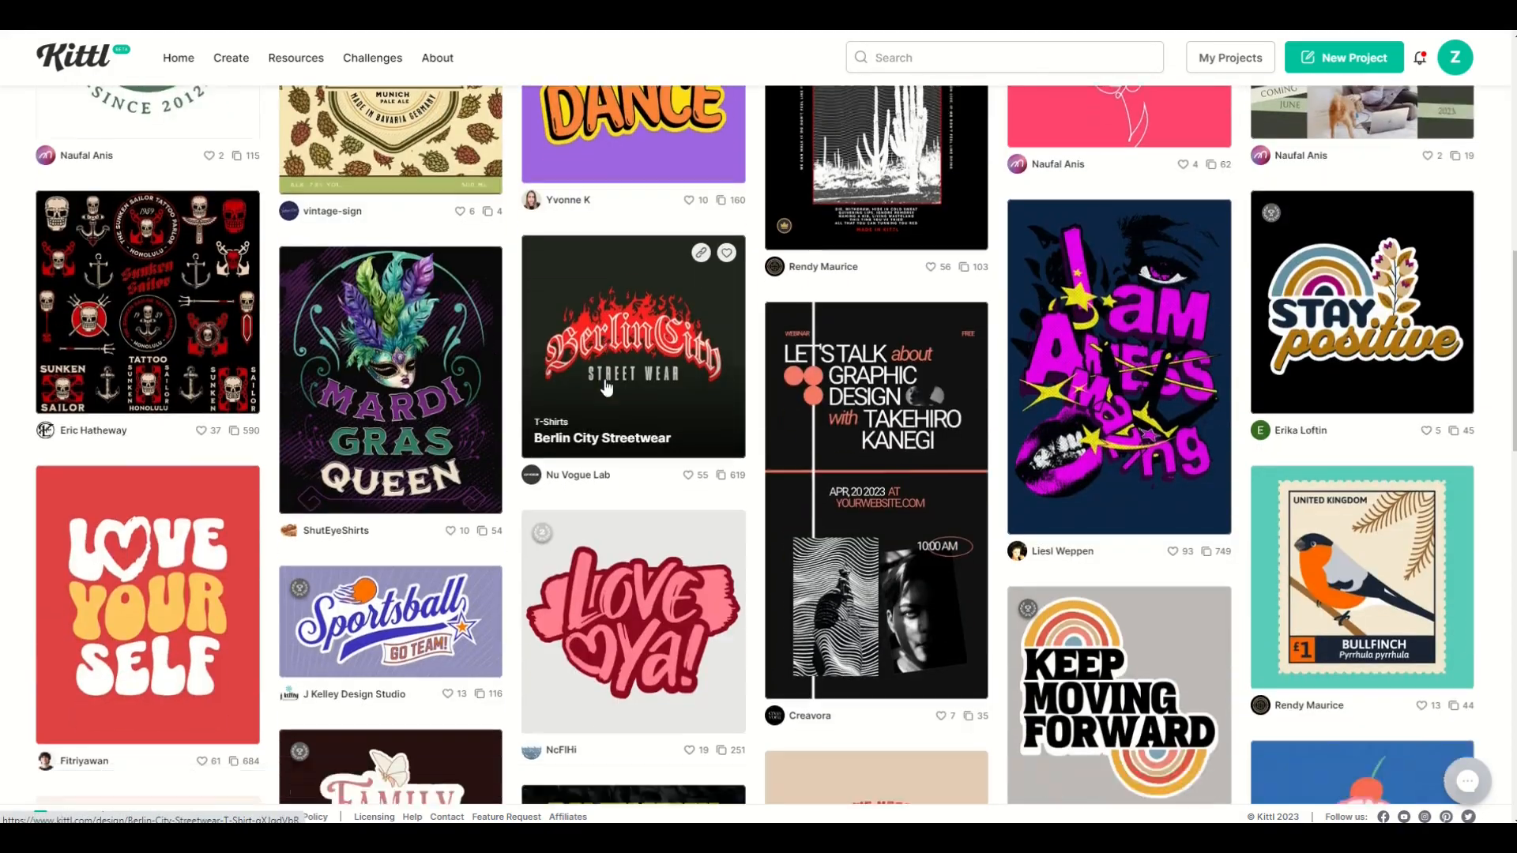
pyautogui.scroll(-10, 607, 386)
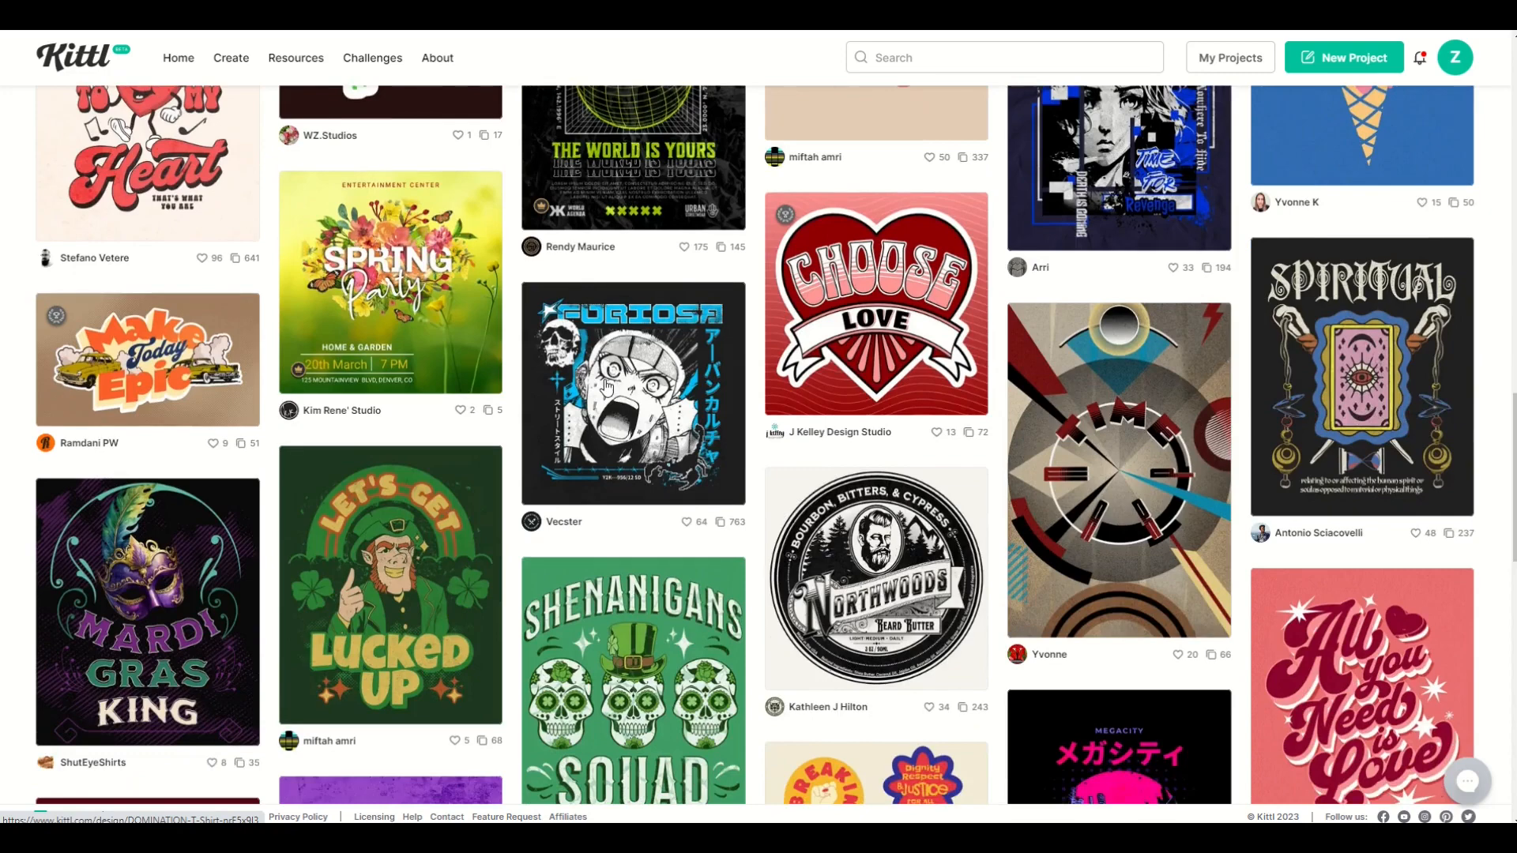
pyautogui.scroll(-5, 606, 386)
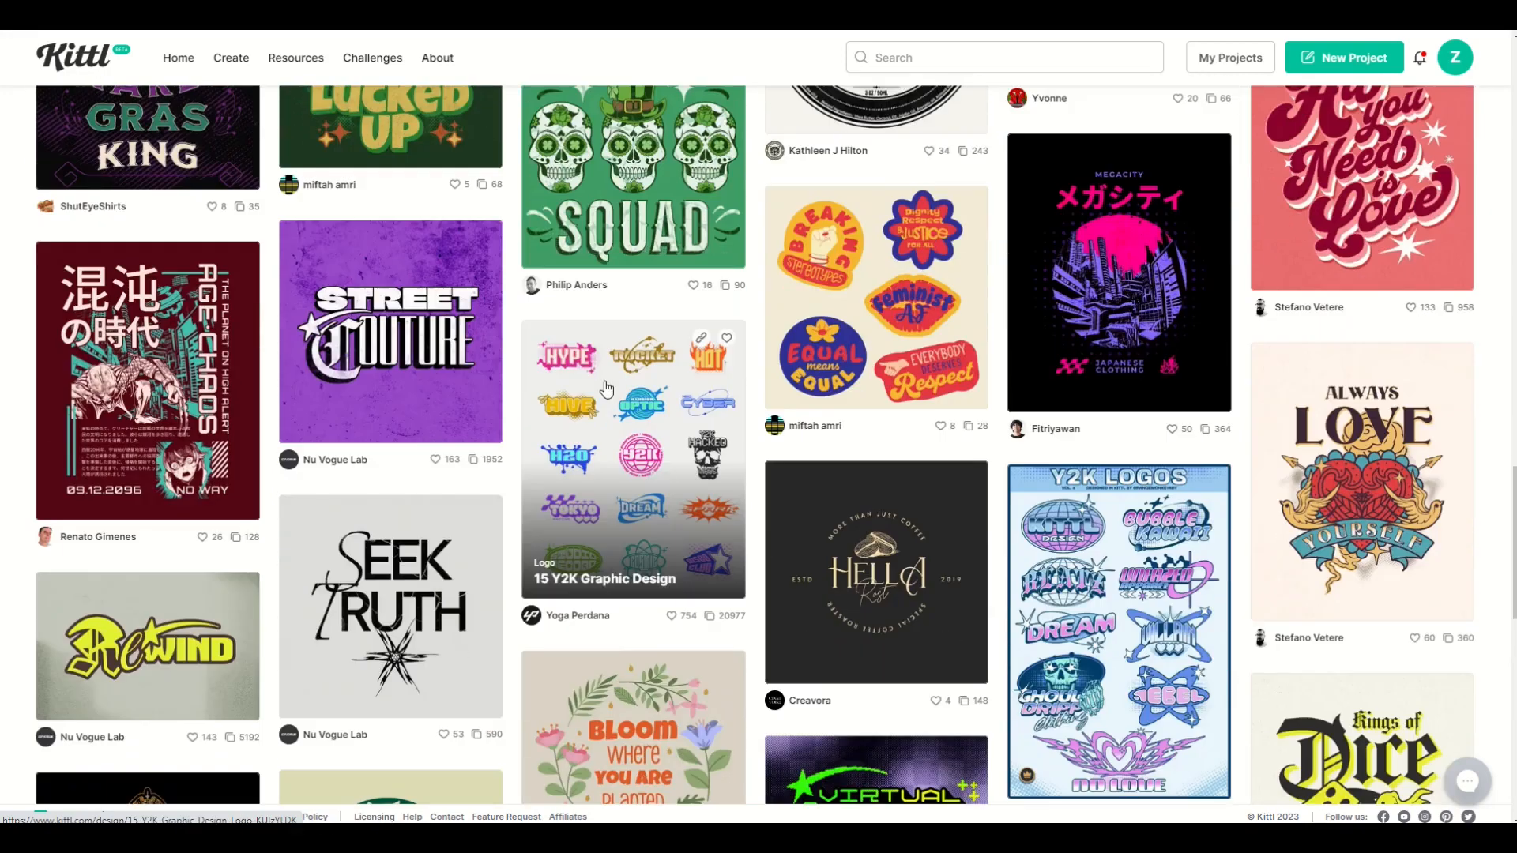